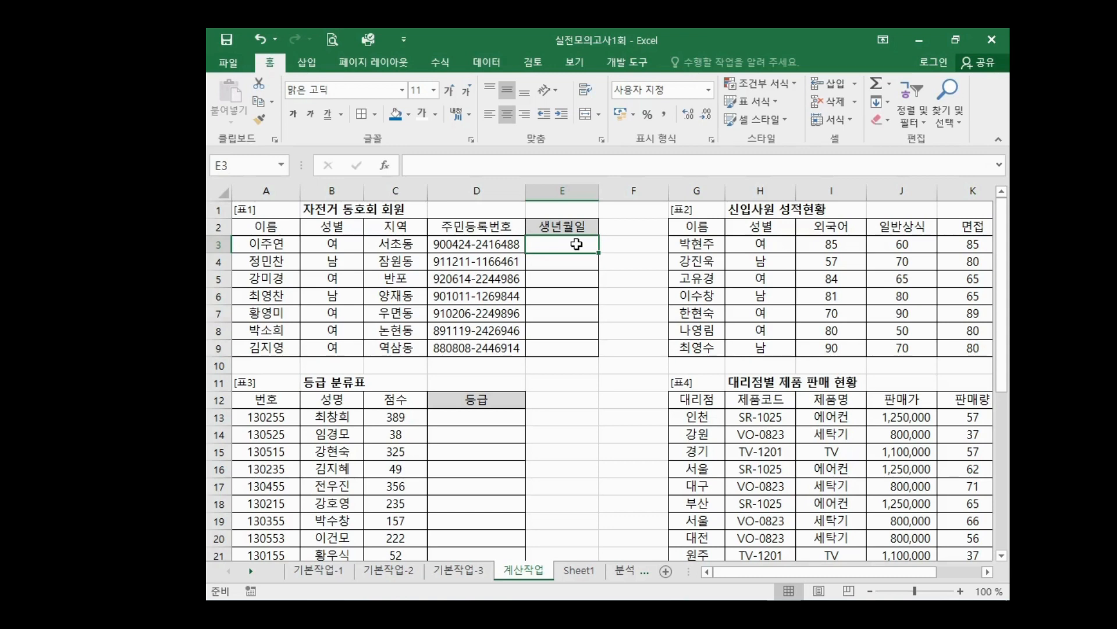
# - Examine the year, month and day digits within the first member's resident registration number in D3, then select the birth date cell E3
pyautogui.doubleClick(447, 245)
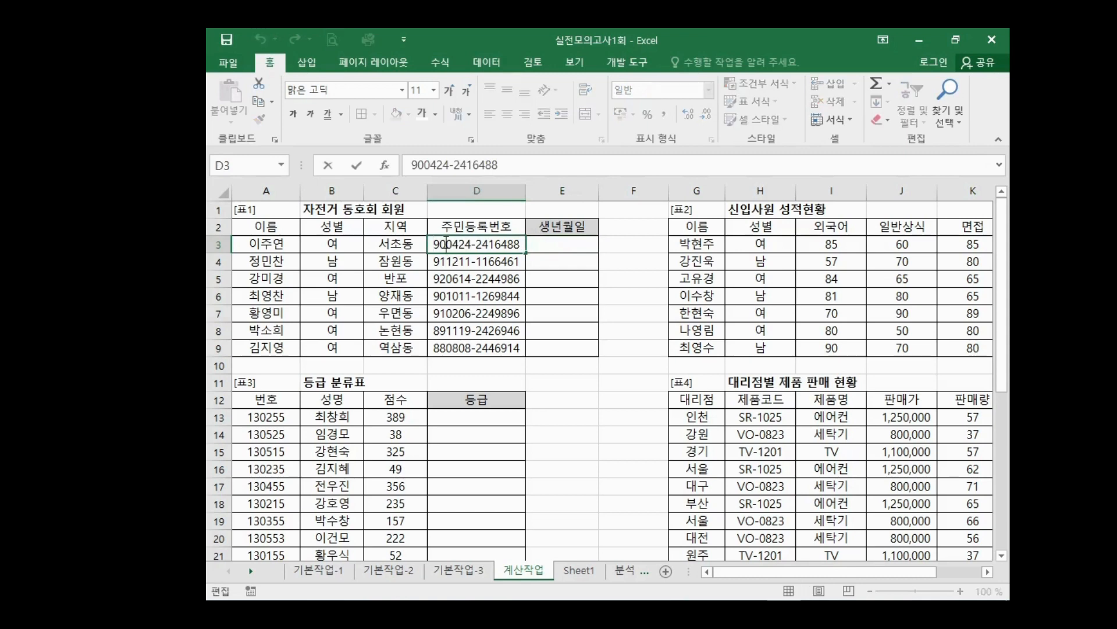
pyautogui.moveTo(446, 245); pyautogui.dragTo(432, 245)
pyautogui.click(455, 245)
pyautogui.moveTo(455, 245); pyautogui.dragTo(448, 245)
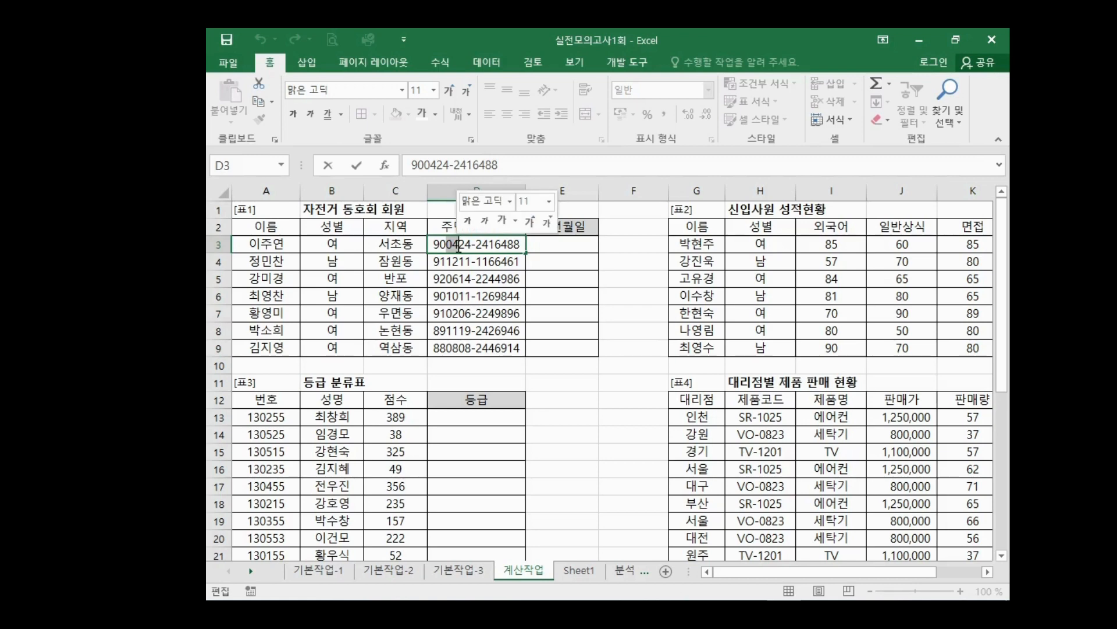
pyautogui.click(461, 245)
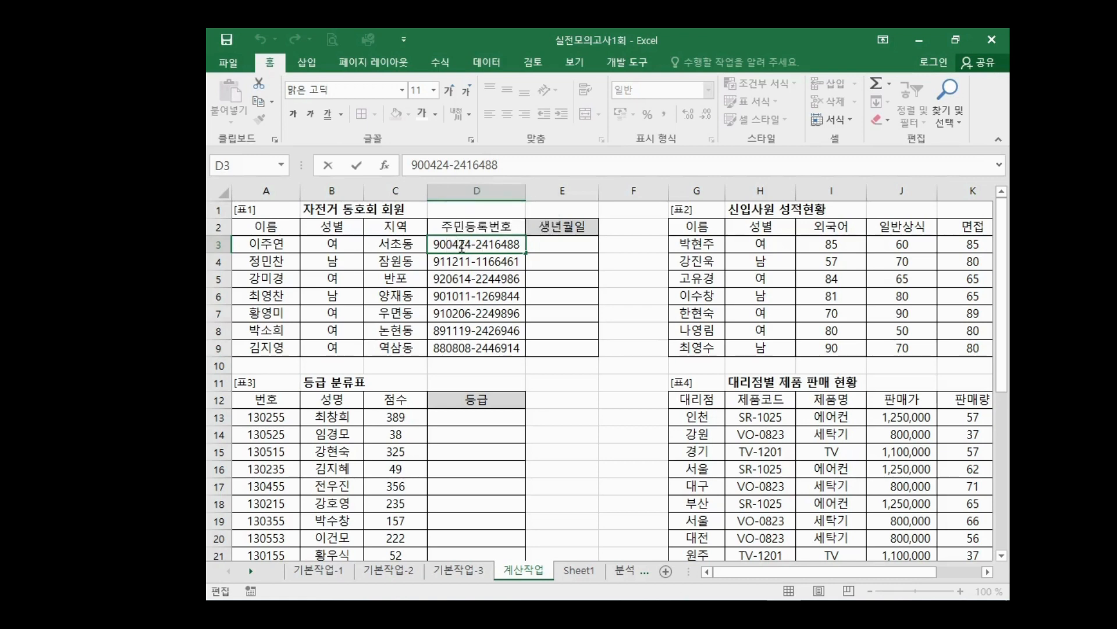
pyautogui.moveTo(467, 244); pyautogui.dragTo(472, 244)
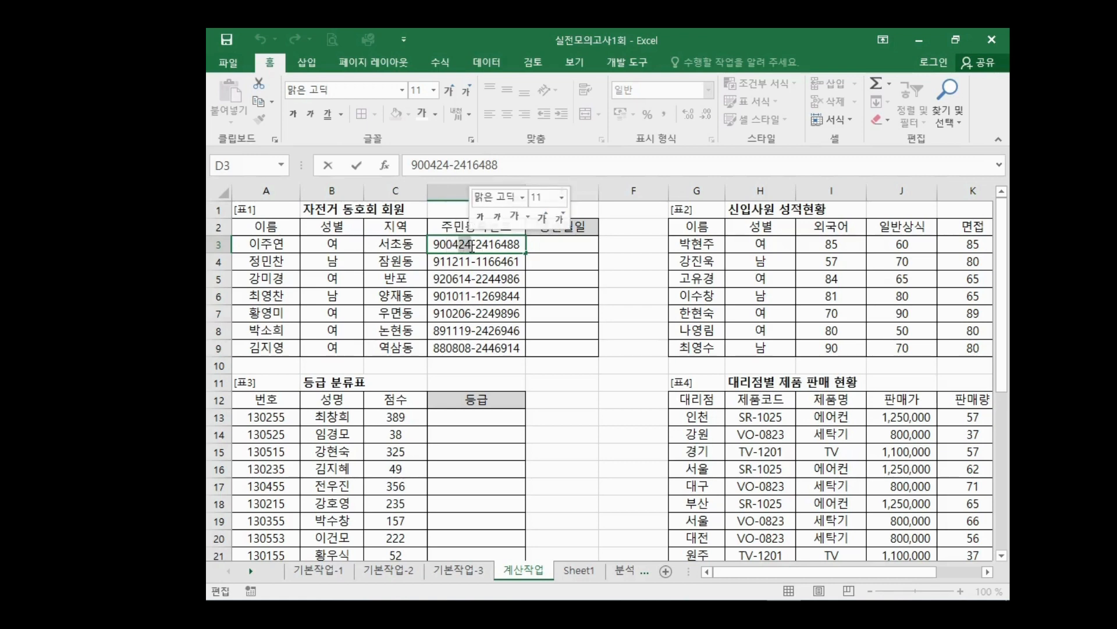
pyautogui.click(582, 247)
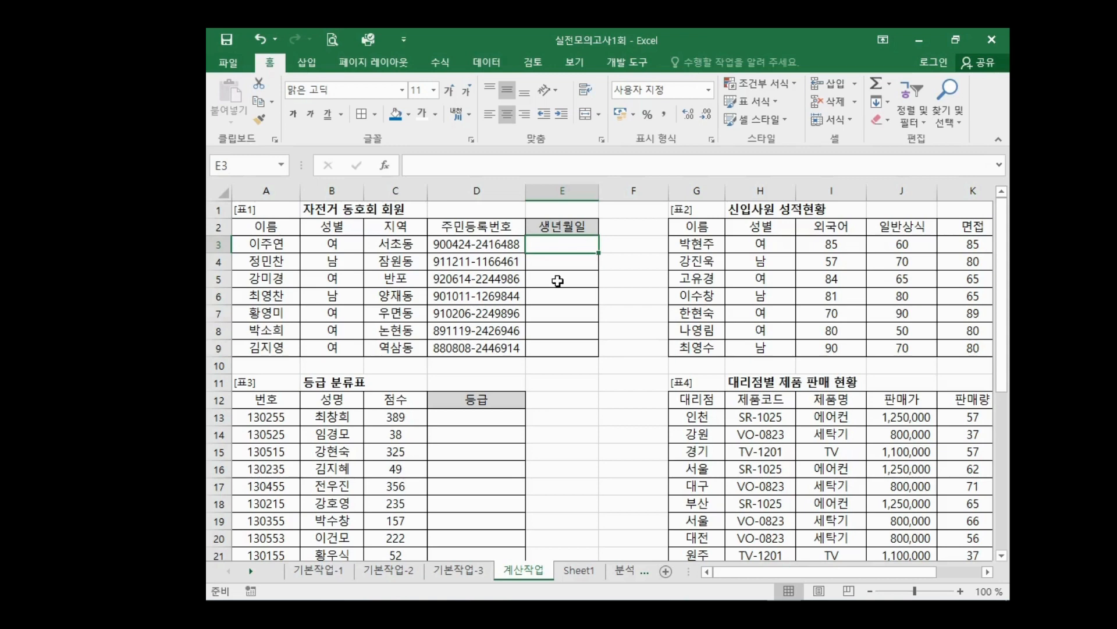
# - Switch to Notepad and add the heading "문자열 함수" below the existing function notes
pyautogui.hotkey('alt', 'Tab')
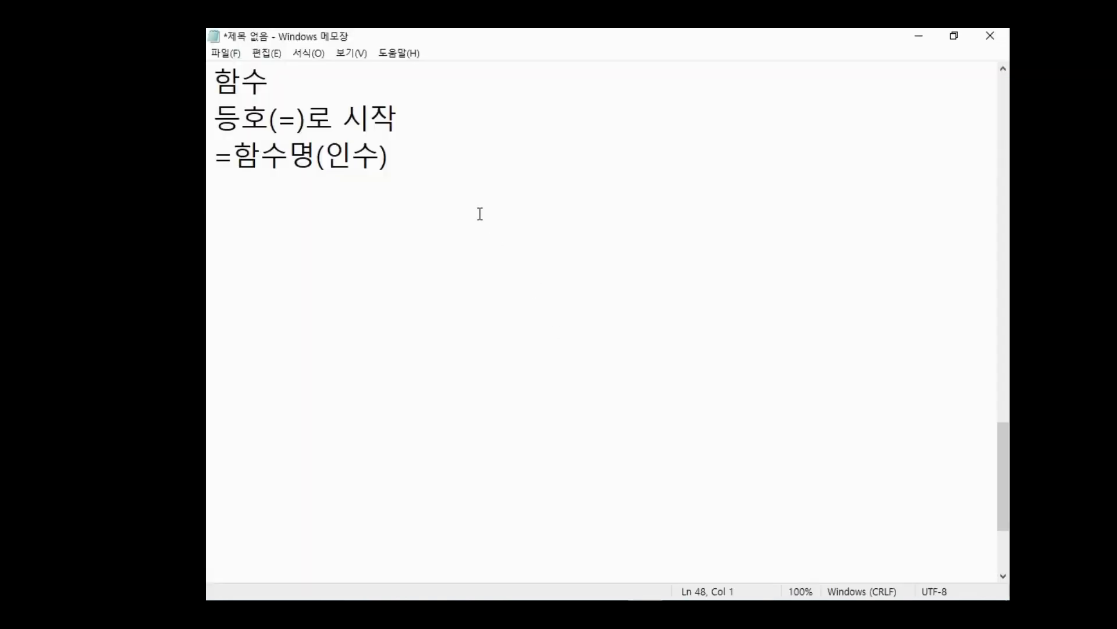
pyautogui.scroll(-1, 405, 212)
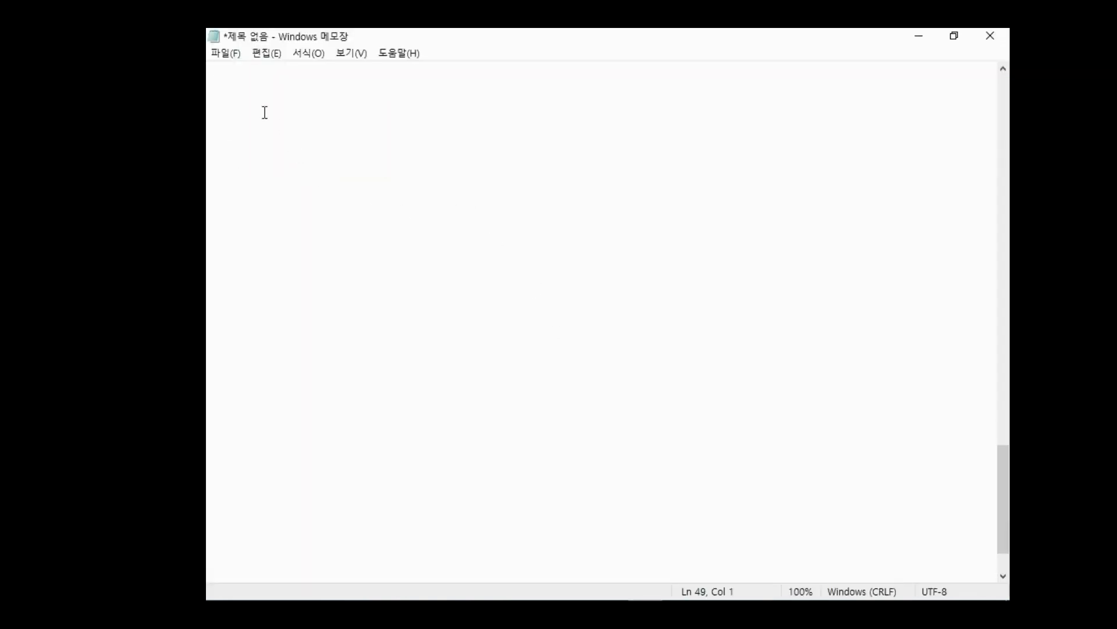
pyautogui.write('문자열 함수')
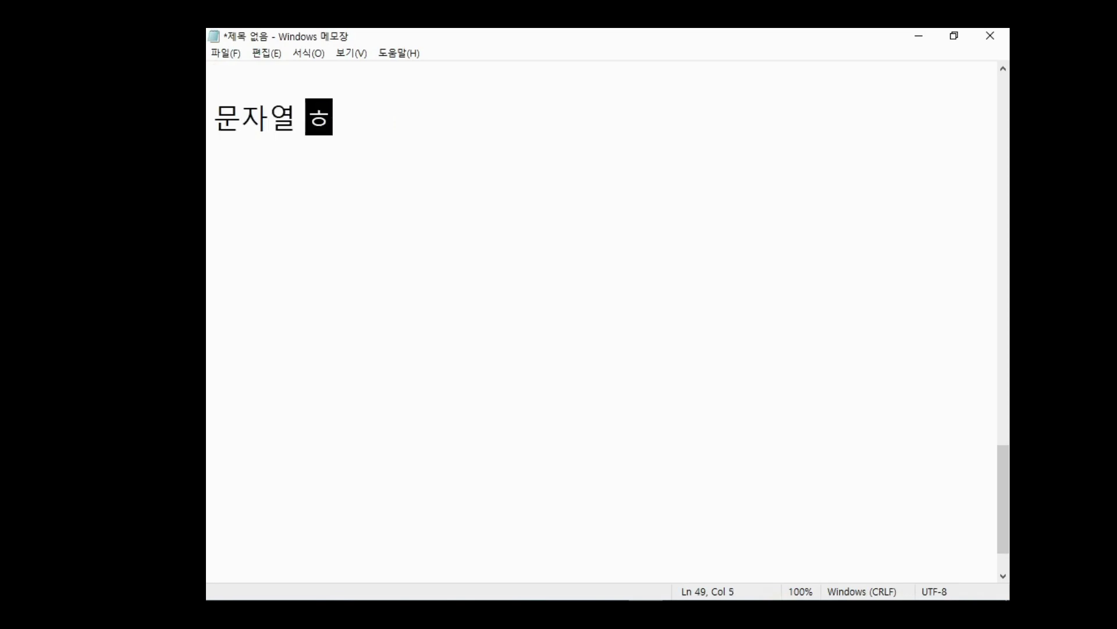
pyautogui.press('Return')
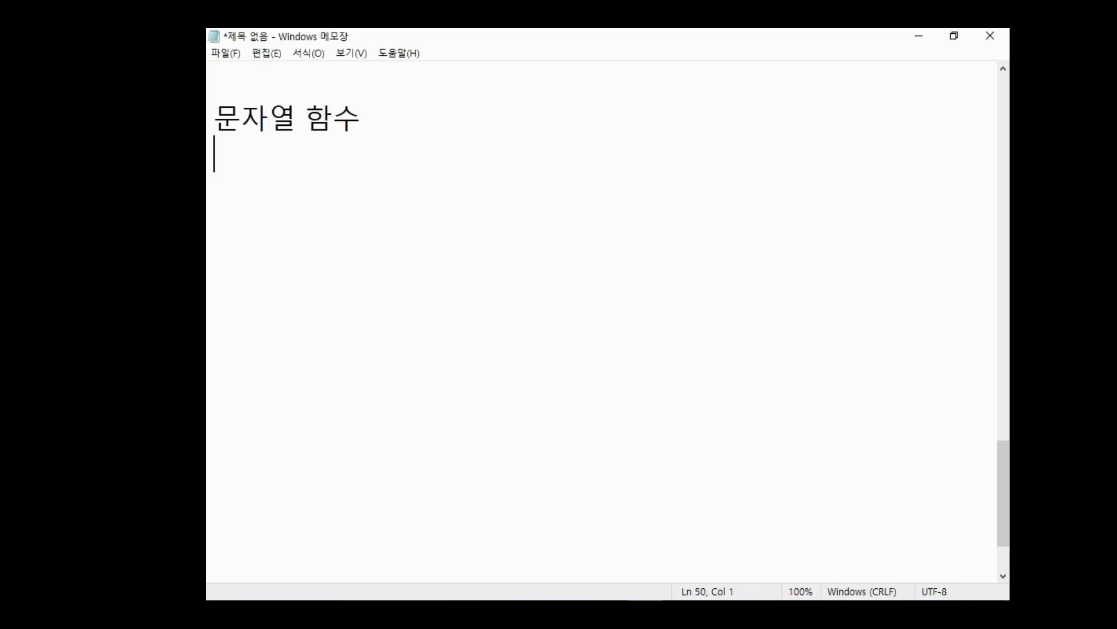
# - List the string functions as "left, right, mid" on the line below the heading
pyautogui.write('ㅣ')
pyautogui.press('Hangul')
pyautogui.press('BackSpace')
pyautogui.write('lefrt,')
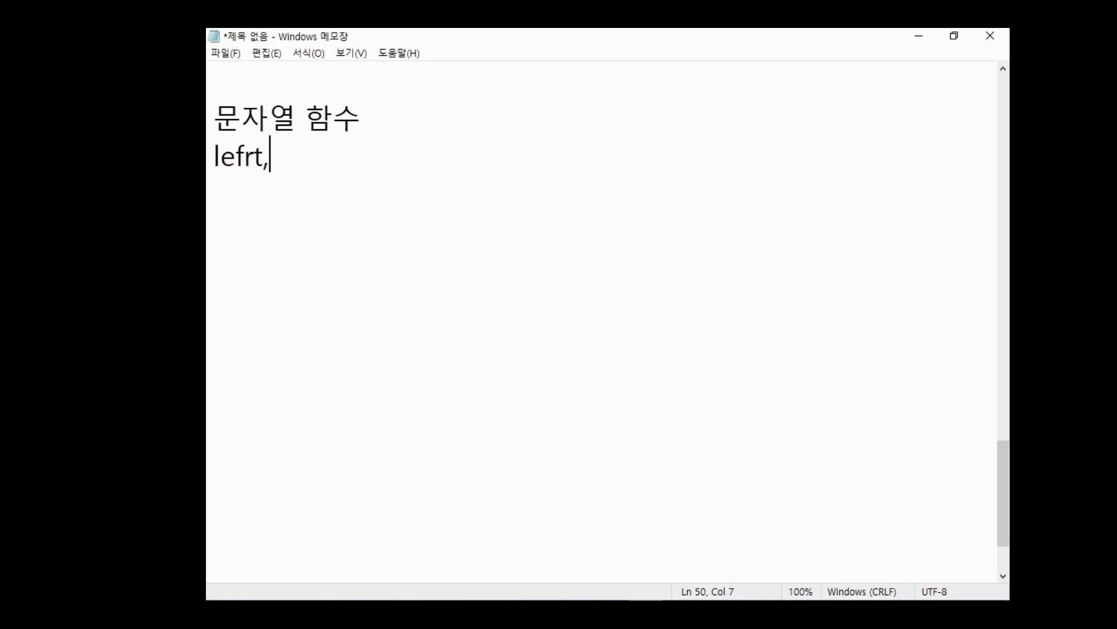
pyautogui.press('BackSpace')
pyautogui.press('BackSpace')
pyautogui.press('BackSpace')
pyautogui.write('t, righ')
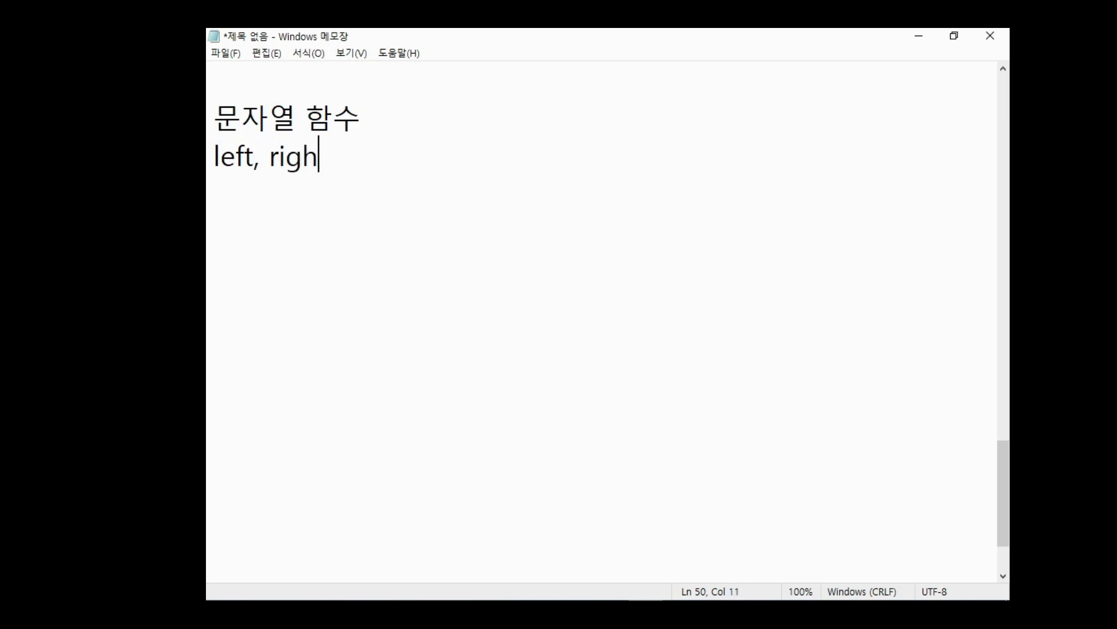
pyautogui.write('t, mid')
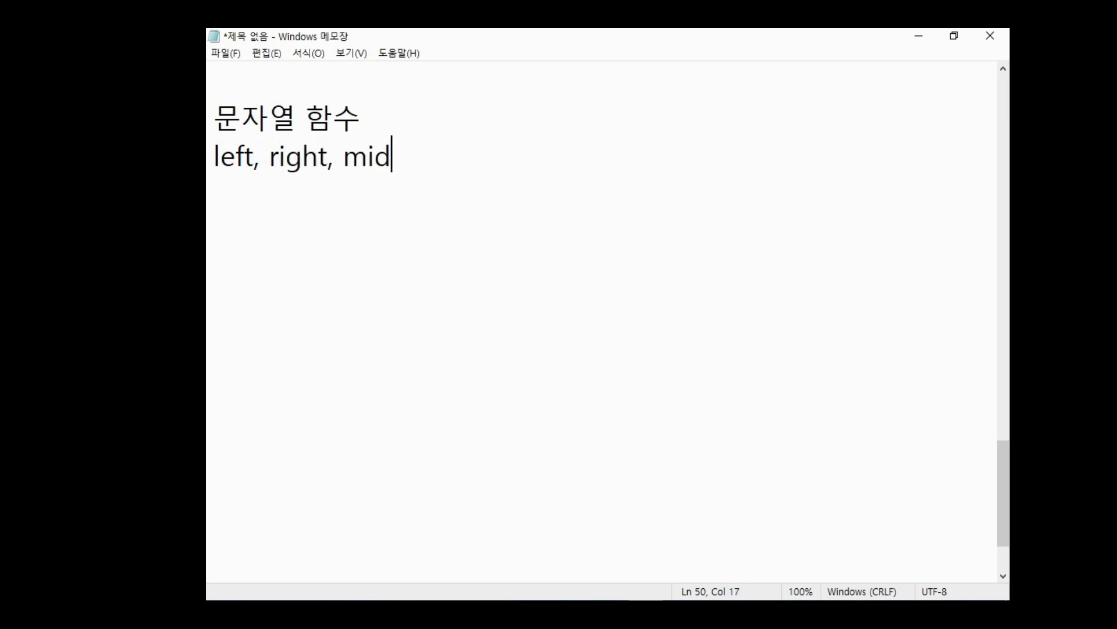
pyautogui.press('Return')
# - Add the subheading "left함수" under the list of string functions
pyautogui.write('left(')
pyautogui.write('무')
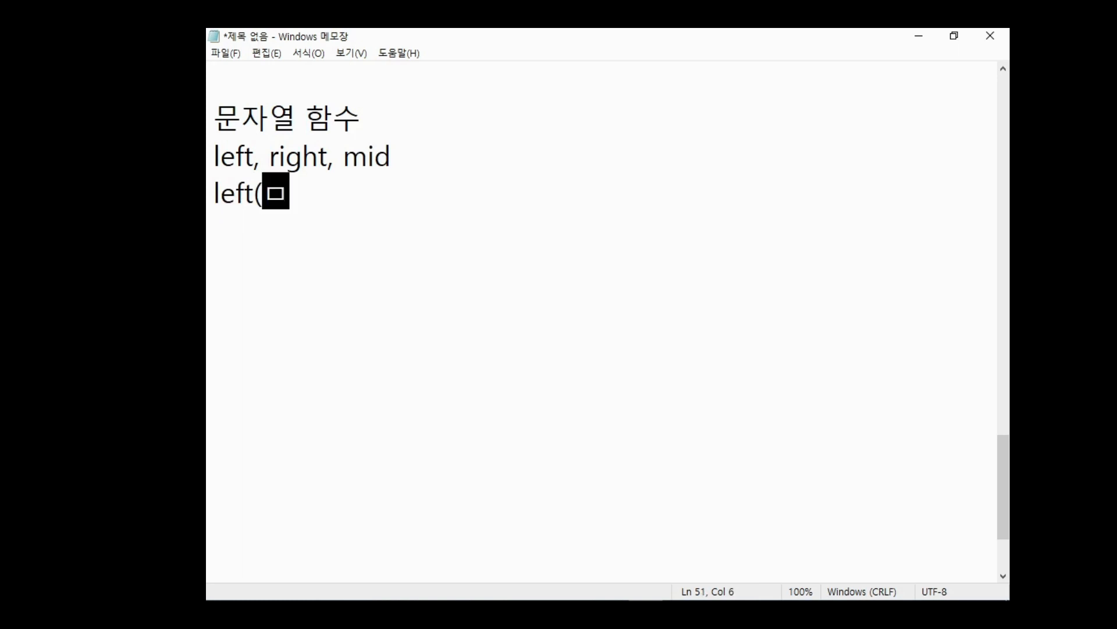
pyautogui.press('BackSpace')
pyautogui.press('BackSpace')
pyautogui.press('BackSpace')
pyautogui.write('gka')
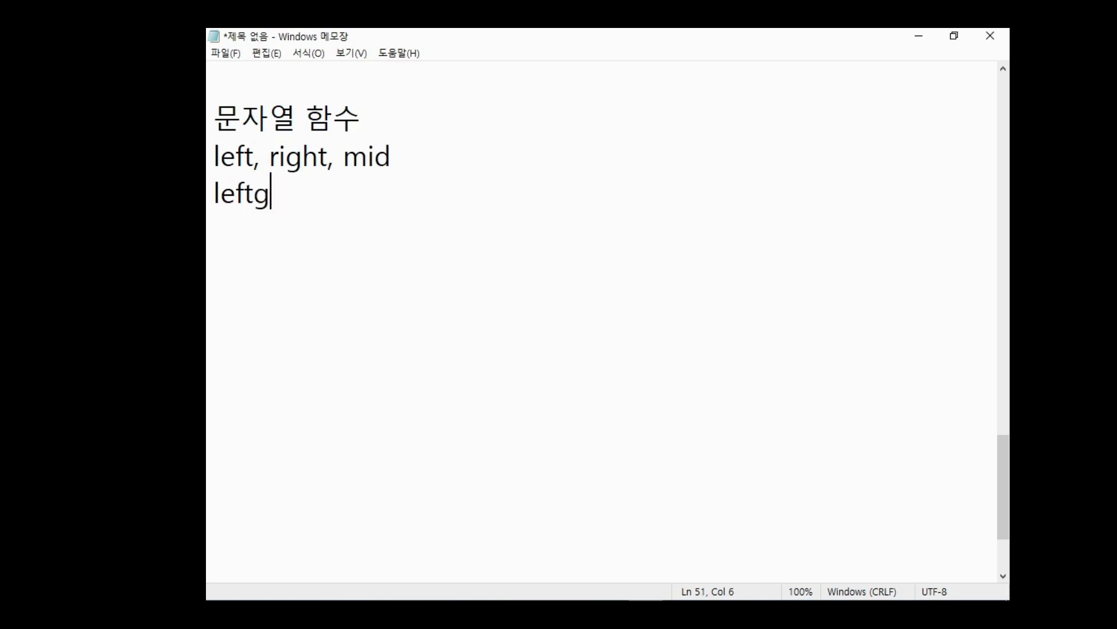
pyautogui.press('BackSpace')
pyautogui.press('BackSpace')
pyautogui.press('BackSpace')
pyautogui.press('Hangul')
pyautogui.write('하ㅁ수')
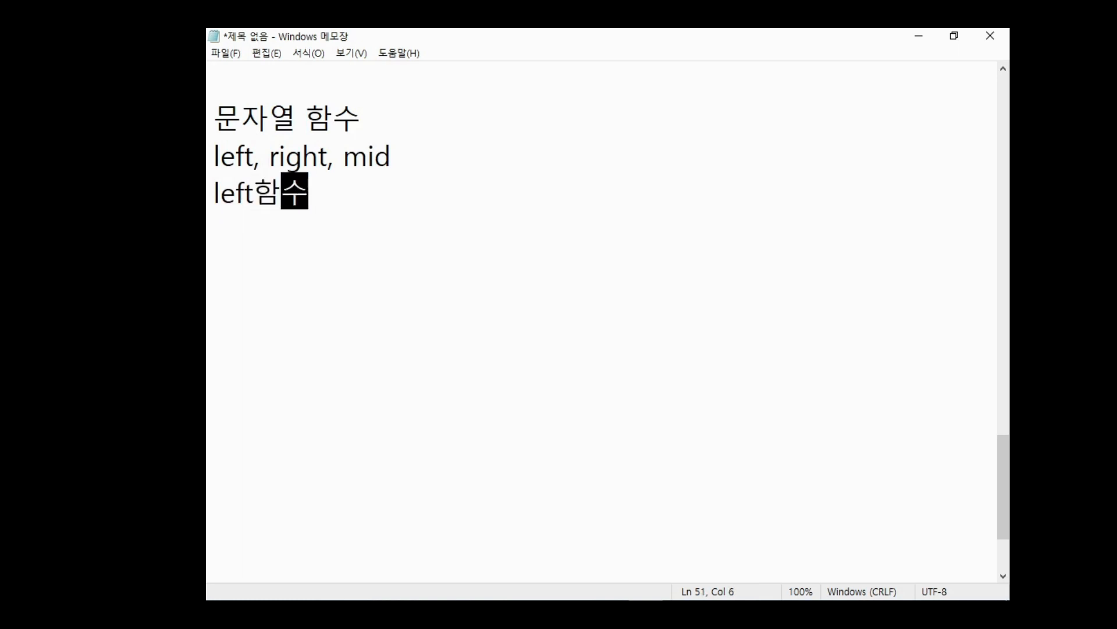
pyautogui.press('Return')
# - Describe the LEFT function with the sentence "문자열에서 왼쪽을 기준으로 가져올 개수 만큼의 문자를 가져옴"
pyautogui.write('문자열')
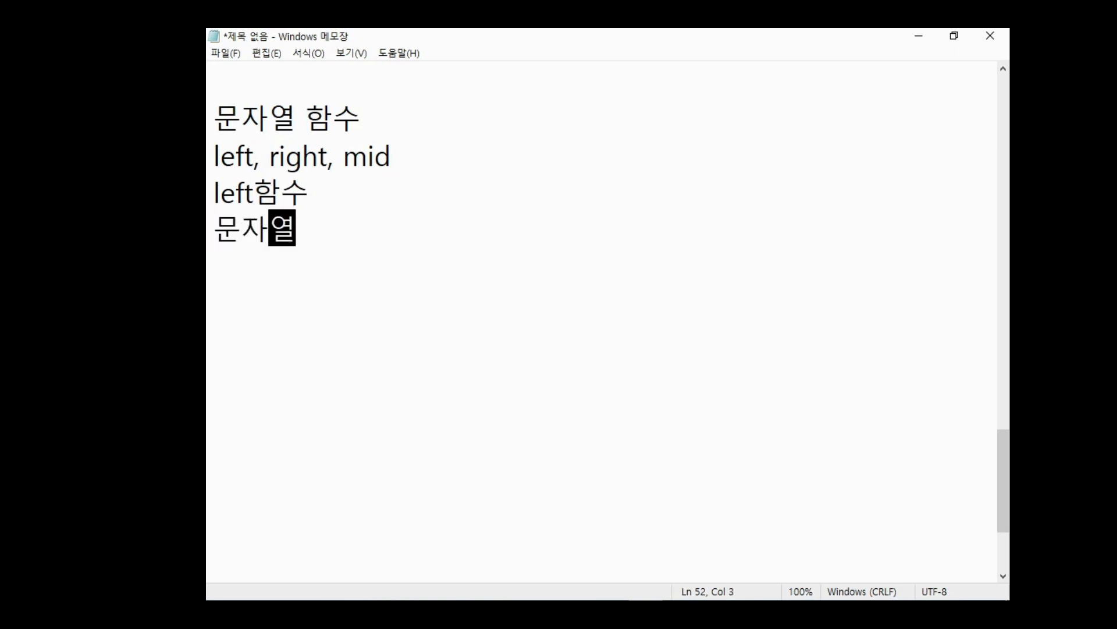
pyautogui.write('에서 왼쪽을 기')
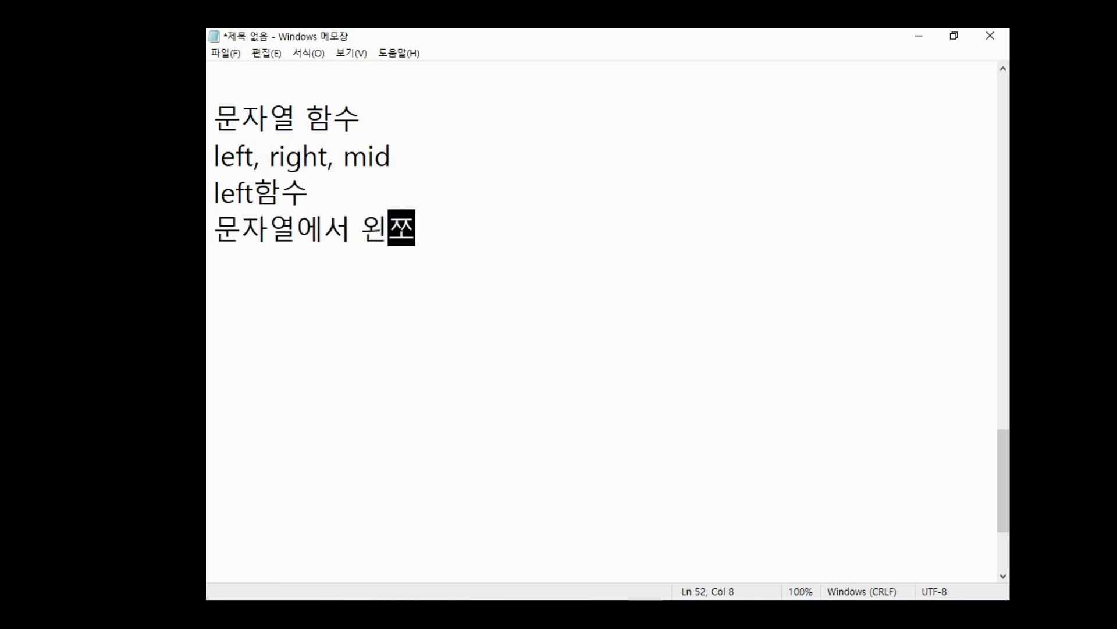
pyautogui.write('준으로 가져')
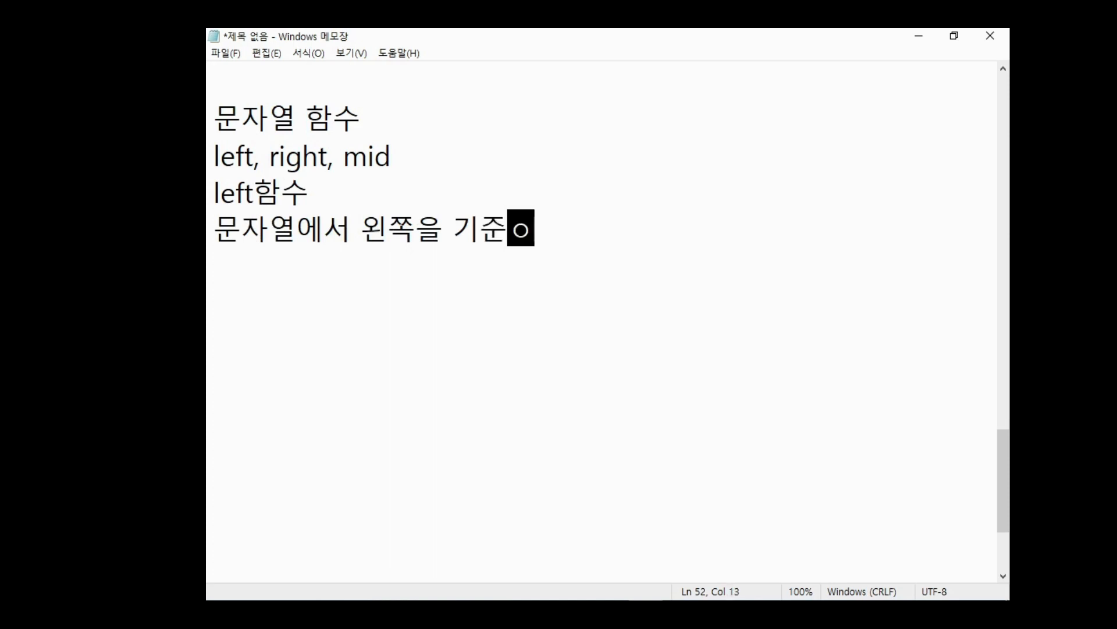
pyautogui.write('올')
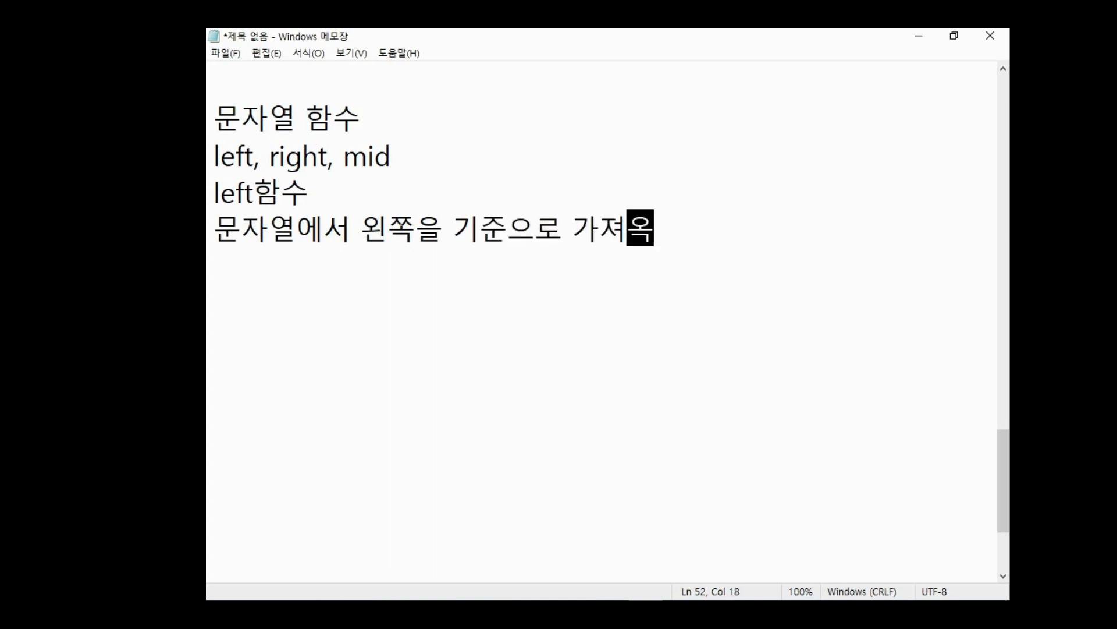
pyautogui.press('BackSpace')
pyautogui.write('고')
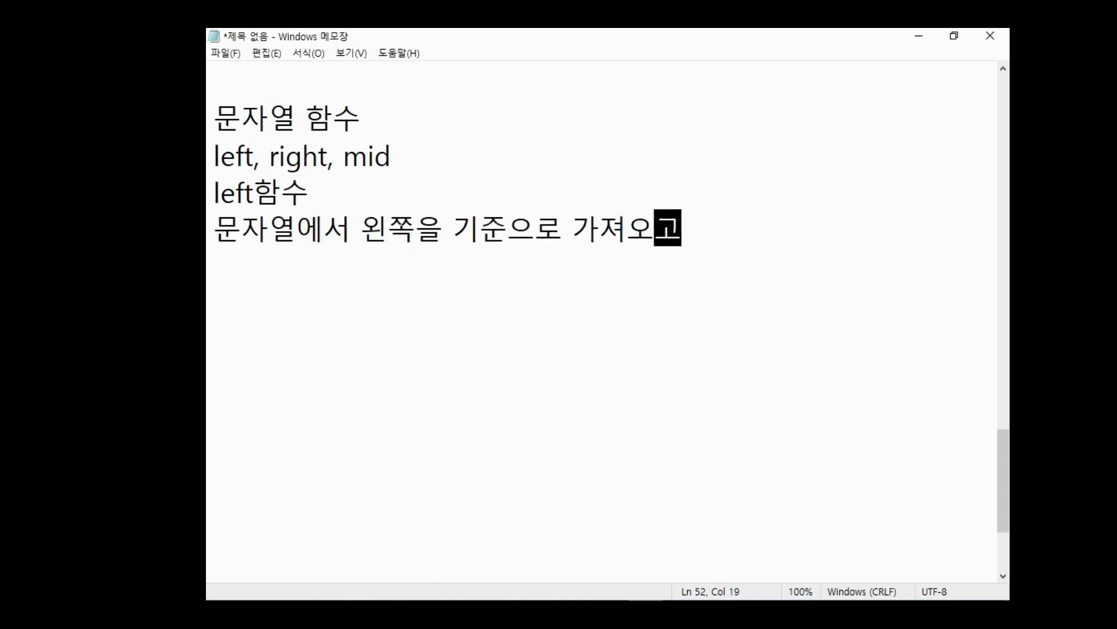
pyautogui.press('BackSpace')
pyautogui.press('BackSpace')
pyautogui.press('BackSpace')
pyautogui.write('올 개수')
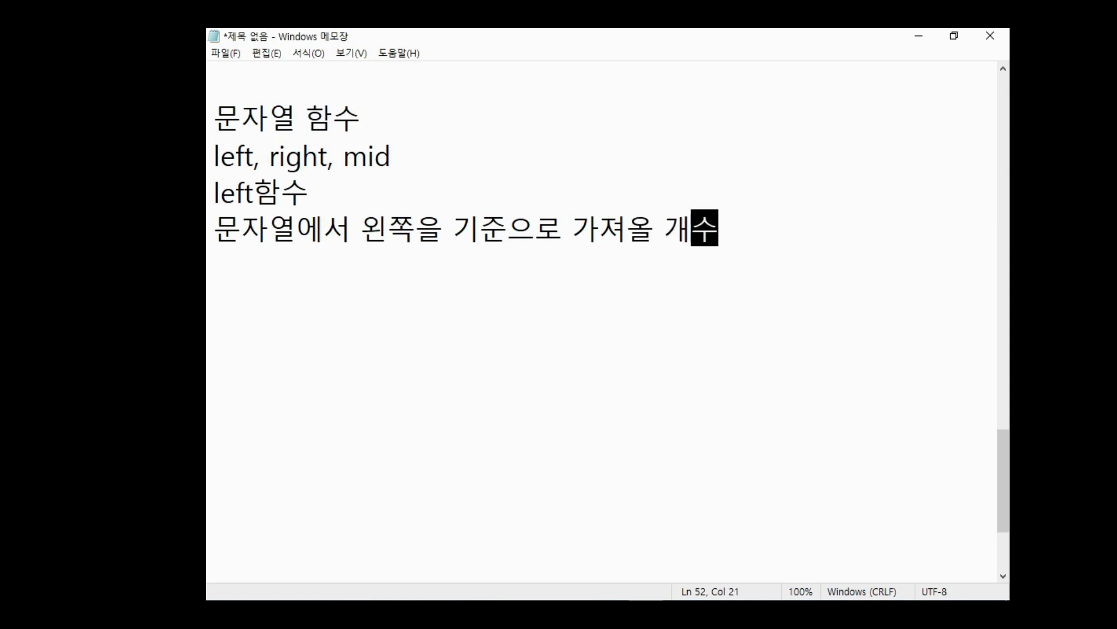
pyautogui.write(' 만큼의 문자를 가졍')
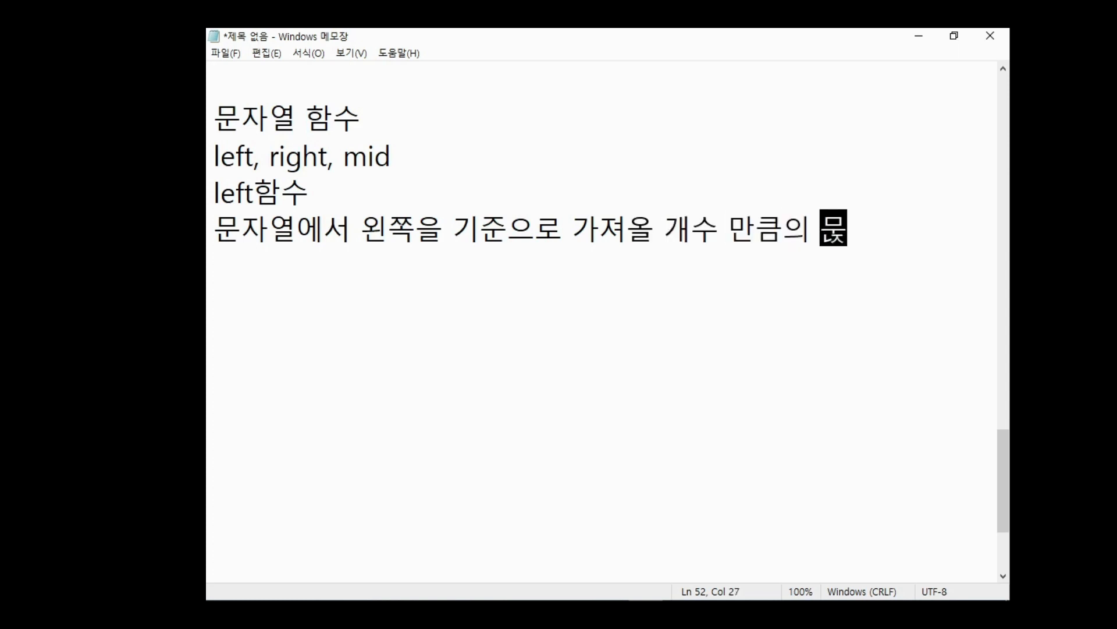
pyautogui.write('옴')
pyautogui.press('Return')
# - Write the LEFT syntax line "=left(문자열,가져올 개수)" below the description
pyautogui.write('=')
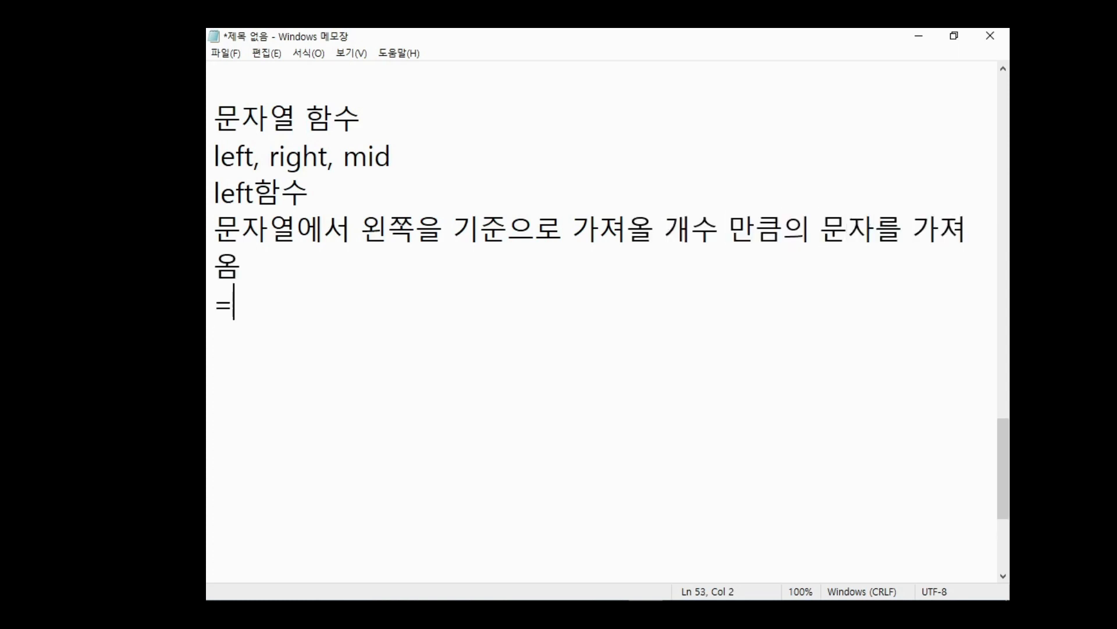
pyautogui.write('le')
pyautogui.press('BackSpace')
pyautogui.write('left(문자')
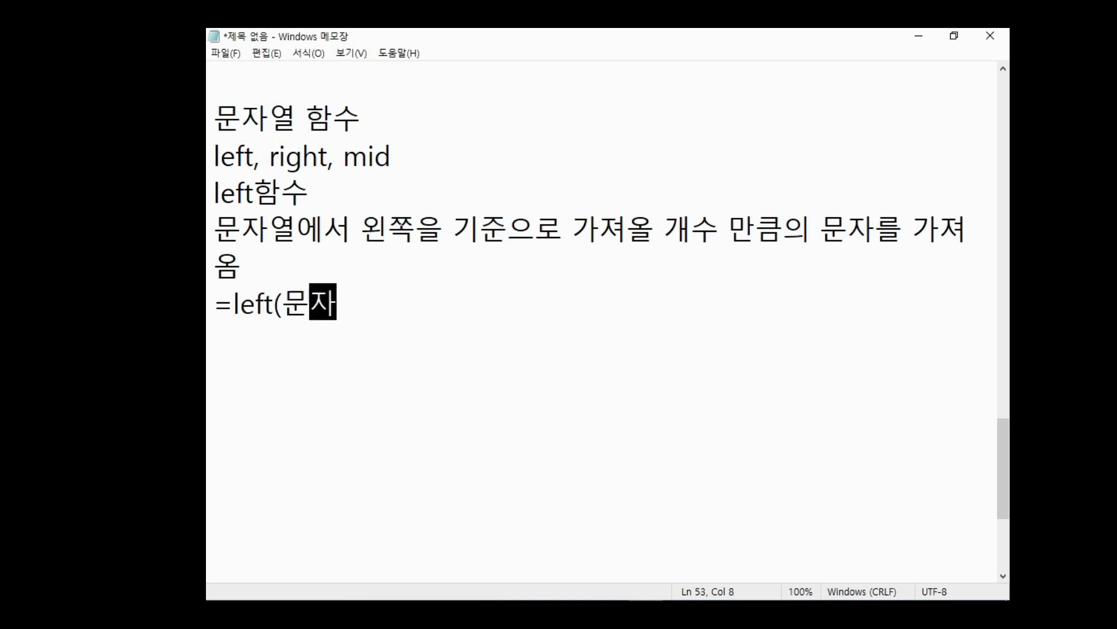
pyautogui.write('열,가져올')
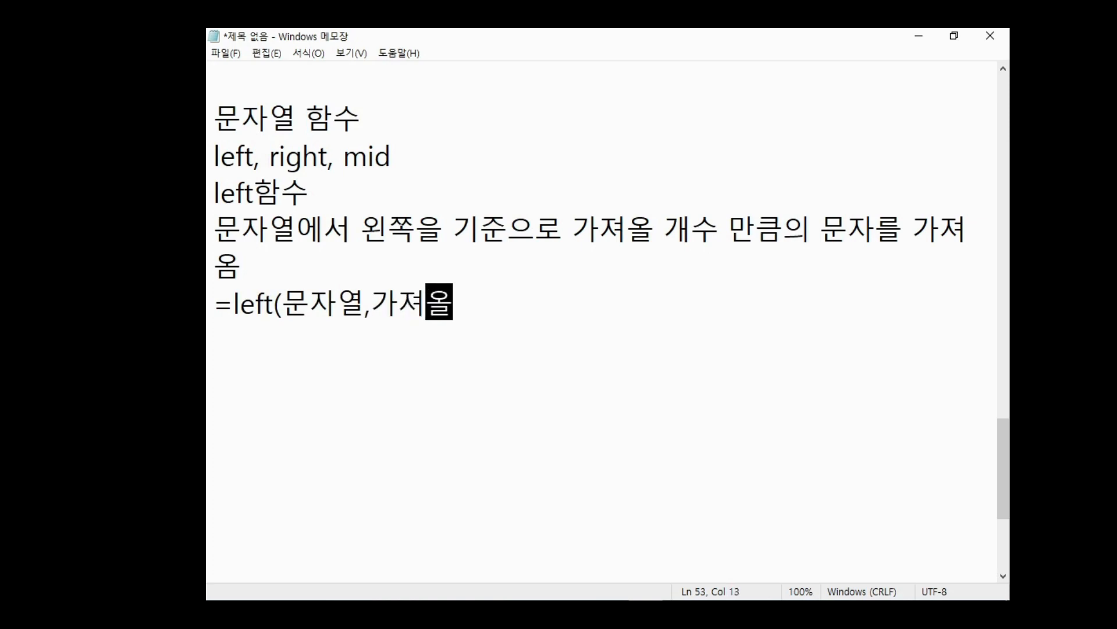
pyautogui.write(' 갯수)')
pyautogui.press('Return')
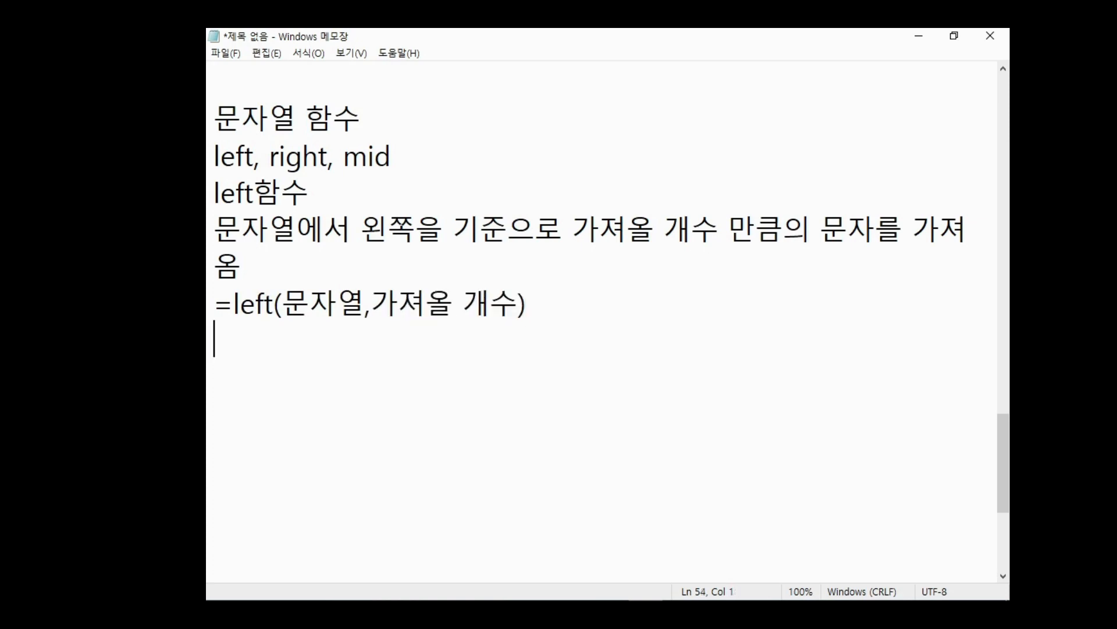
# - Add the example line "=left(익산컴퓨터전문학원,3) =>익산컴" under the LEFT syntax
pyautogui.write('=left')
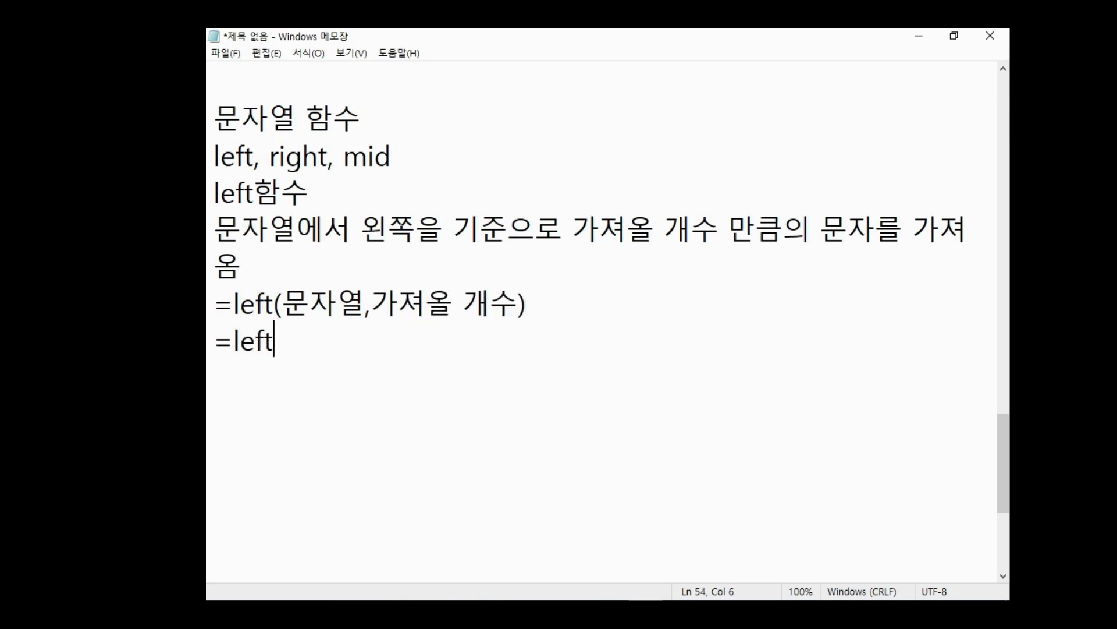
pyautogui.write('(익산컴')
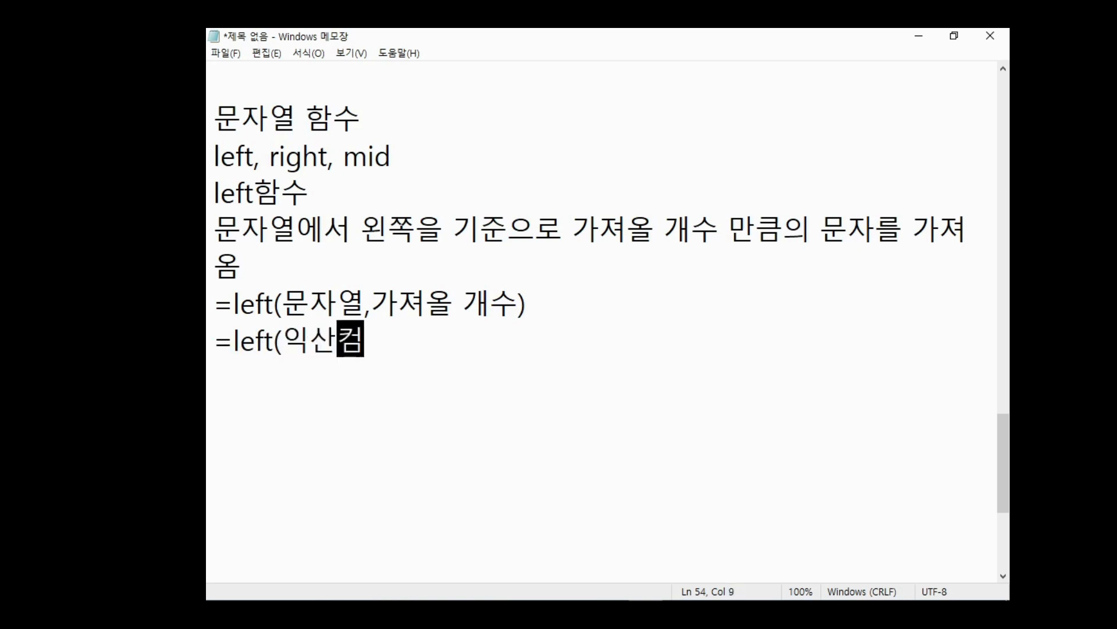
pyautogui.write('퓨터저ㄴ문학원')
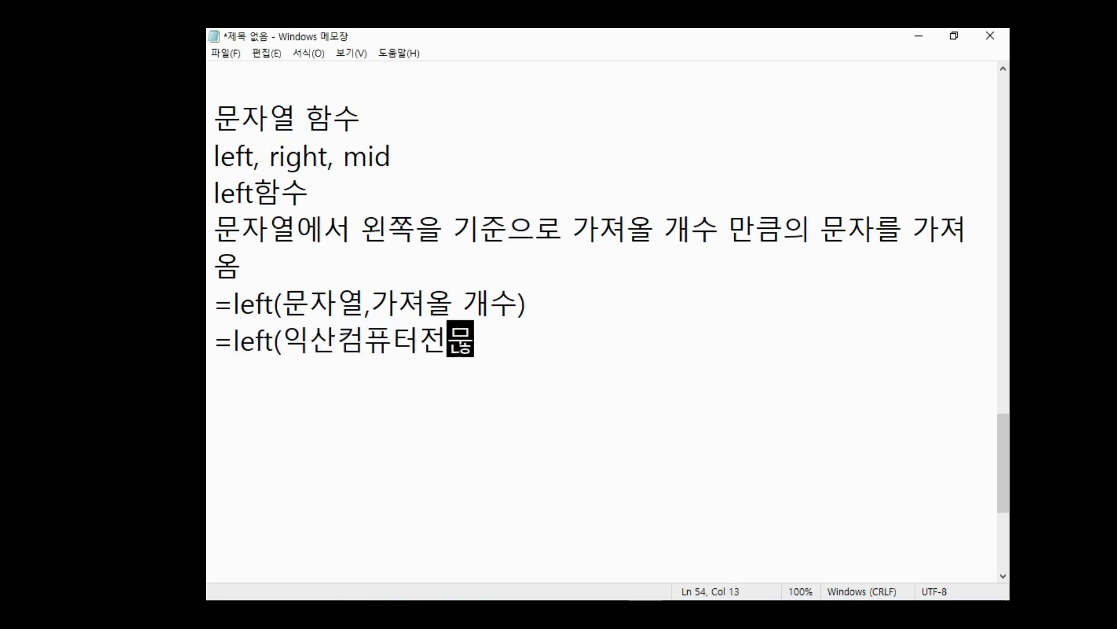
pyautogui.write(',')
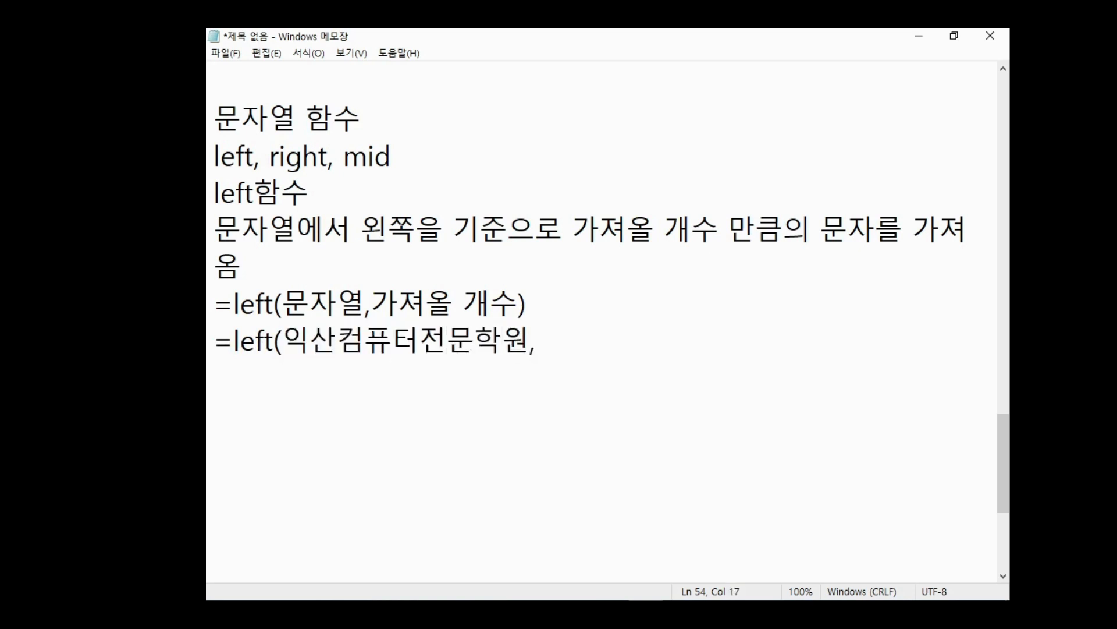
pyautogui.write('3) =>익산컴')
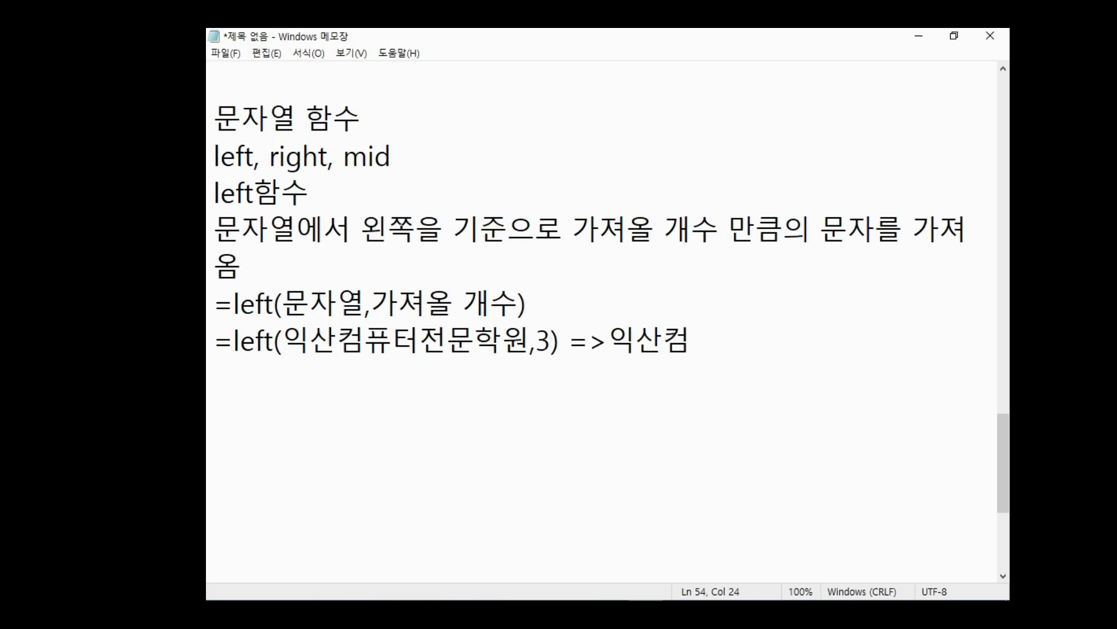
# - Change the LEFT example's character count to 5 and extend its result to "익산컴퓨터"
pyautogui.scroll(-1, 282, 184)
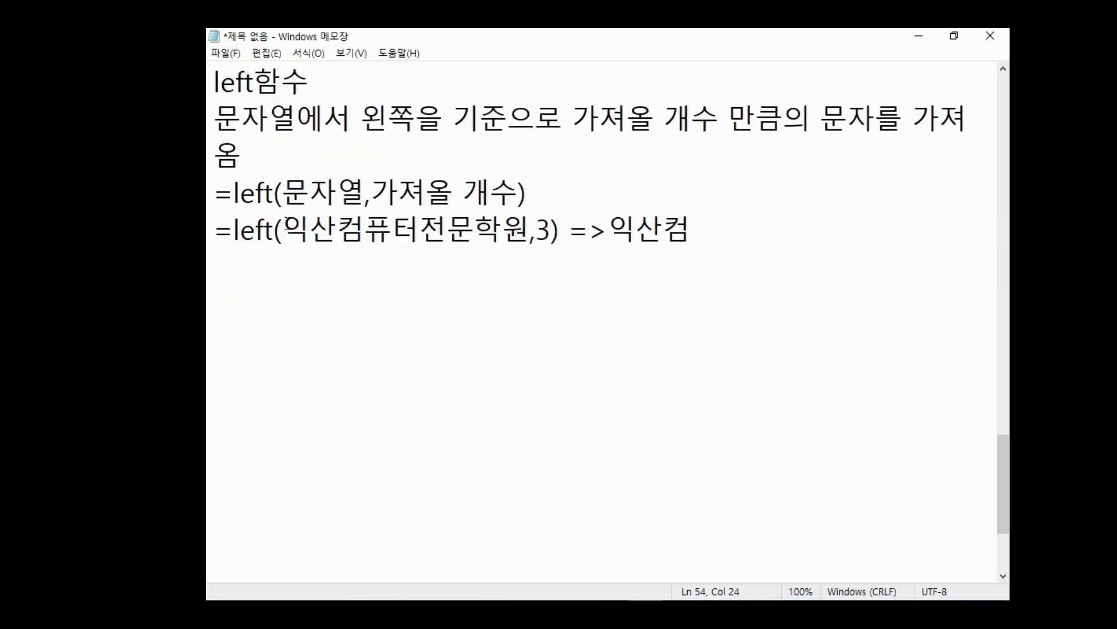
pyautogui.moveTo(283, 227); pyautogui.dragTo(355, 231)
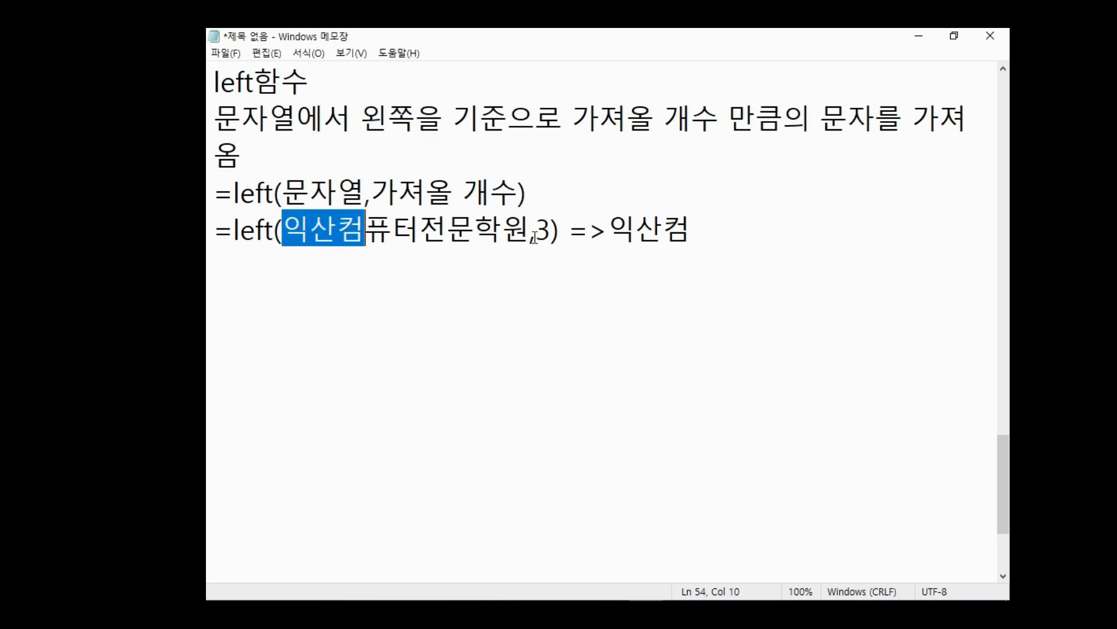
pyautogui.moveTo(535, 232); pyautogui.dragTo(549, 232)
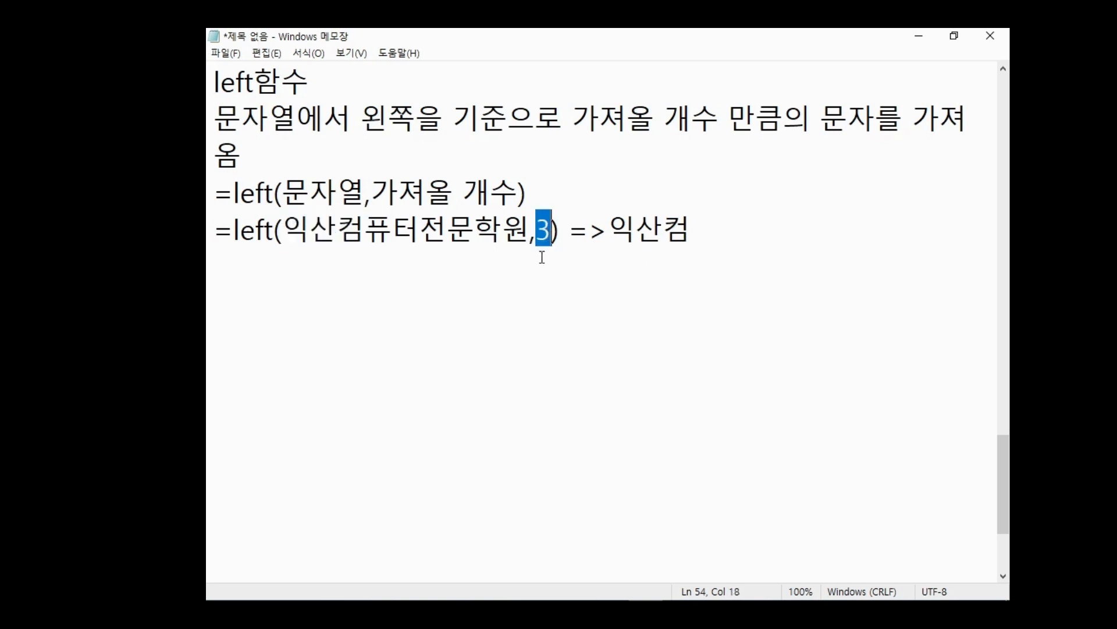
pyautogui.write('5')
pyautogui.click(698, 244)
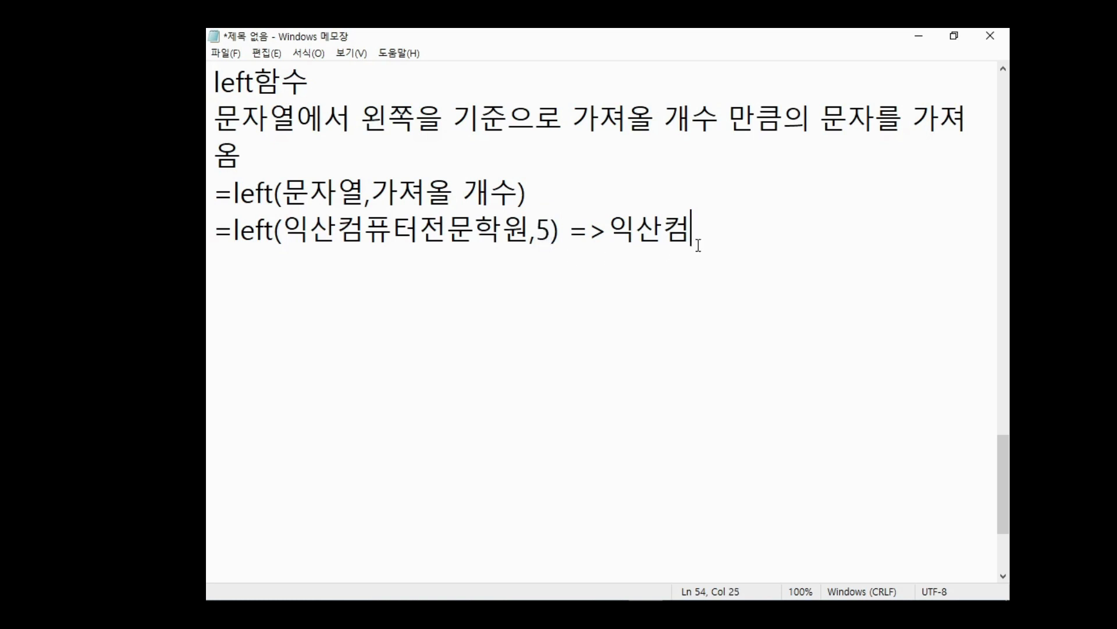
pyautogui.write('퓨터')
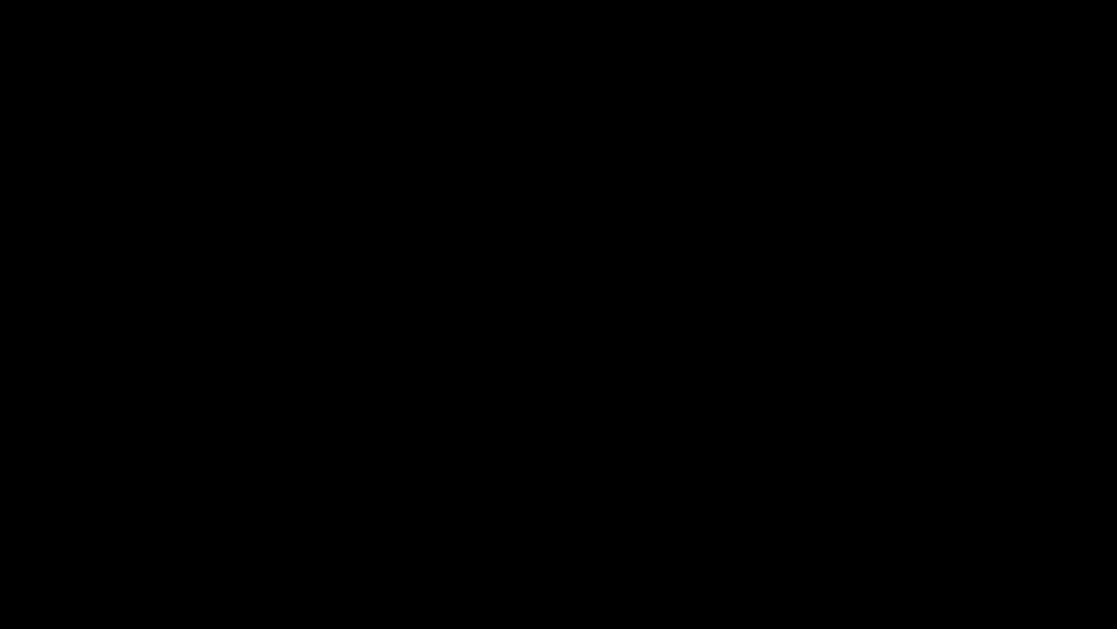
# - Add the subheading "right함수" below the LEFT example, separated by a blank line
pyautogui.write('igh')
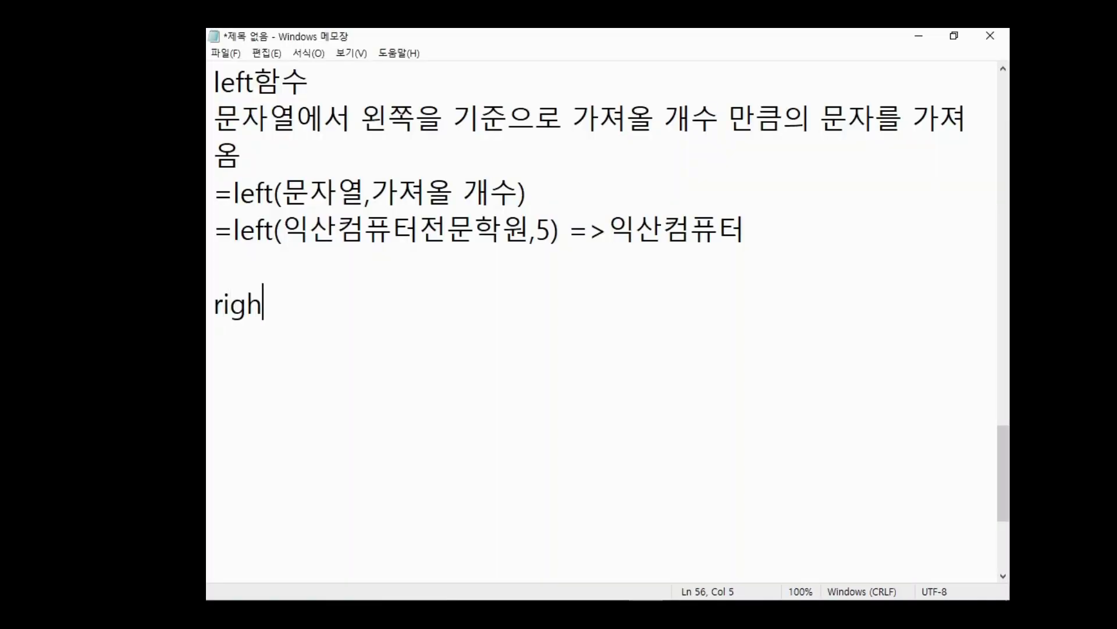
pyautogui.write('t함수')
pyautogui.press('Return')
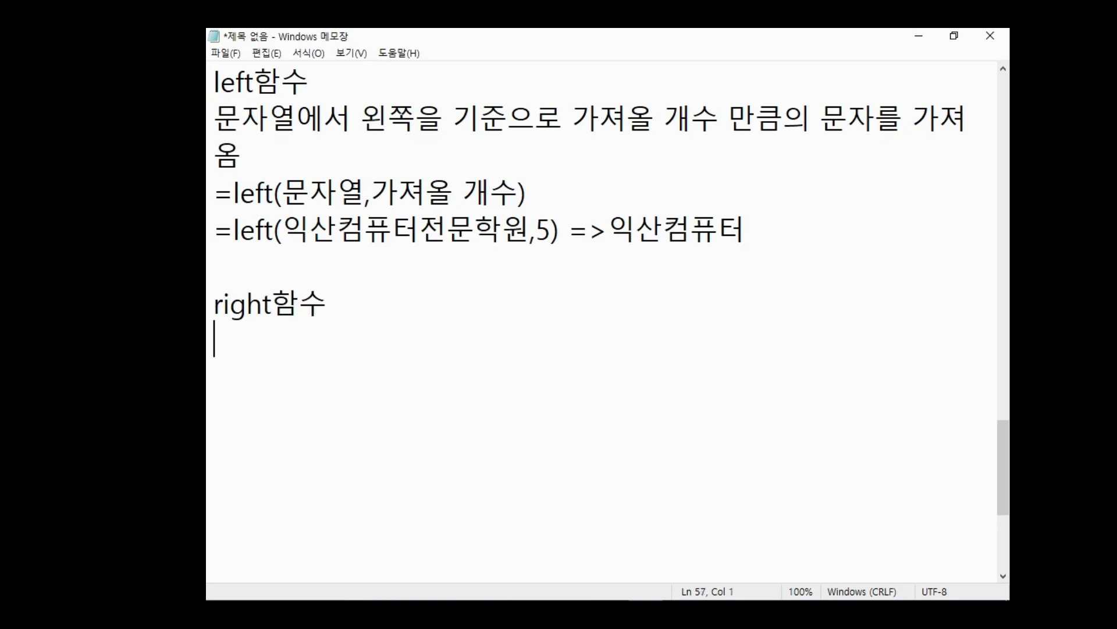
# - Describe the RIGHT function with the sentence "문자열에서 오른쪽을 기준으로 가져올 개수 만큼의 문자를 가져옴"
pyautogui.write('문자여ㄹ에서 오른ㅉ')
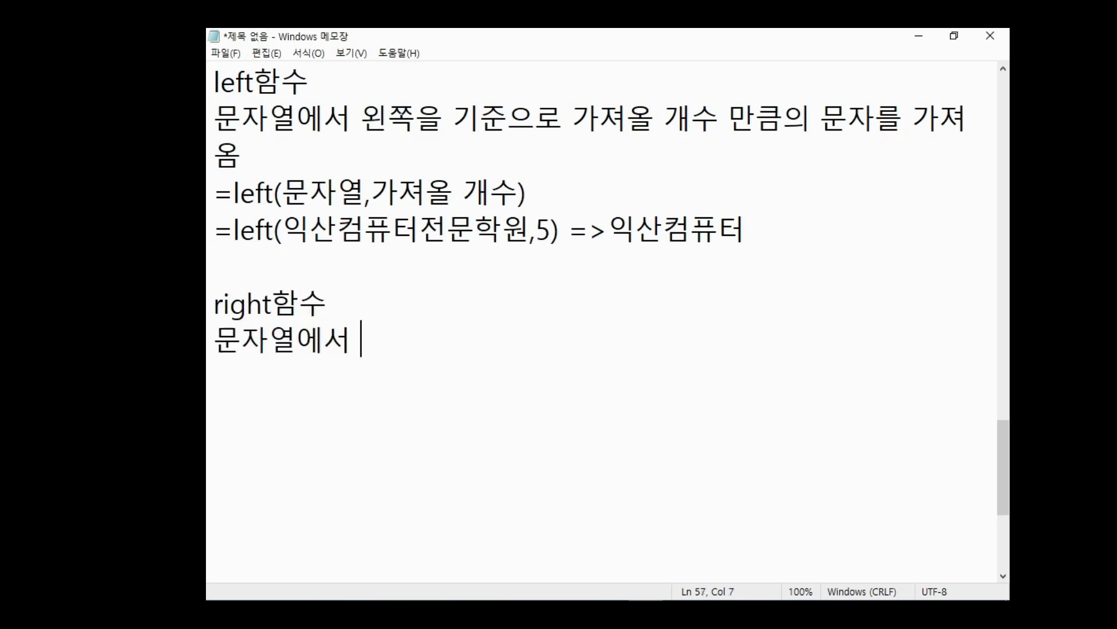
pyautogui.write('ㅗㄱ을 기준으로 ㅈ')
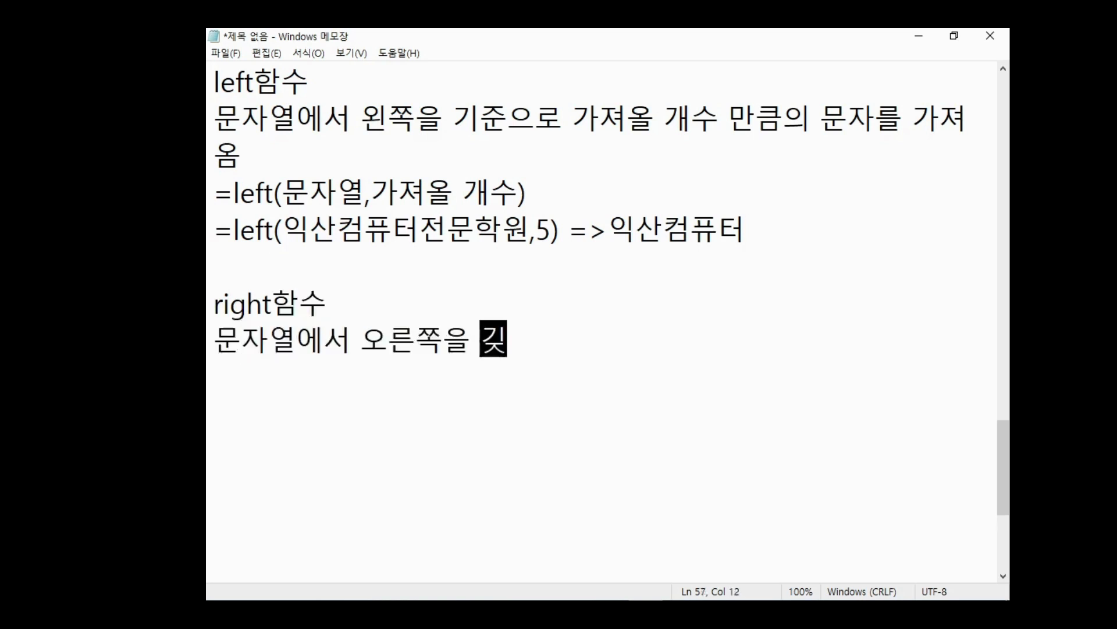
pyautogui.write('ㅏ')
pyautogui.press('BackSpace')
pyautogui.press('BackSpace')
pyautogui.write('ㄱㅏㅈㅕㅇㅗㄹ ㄱㅐ')
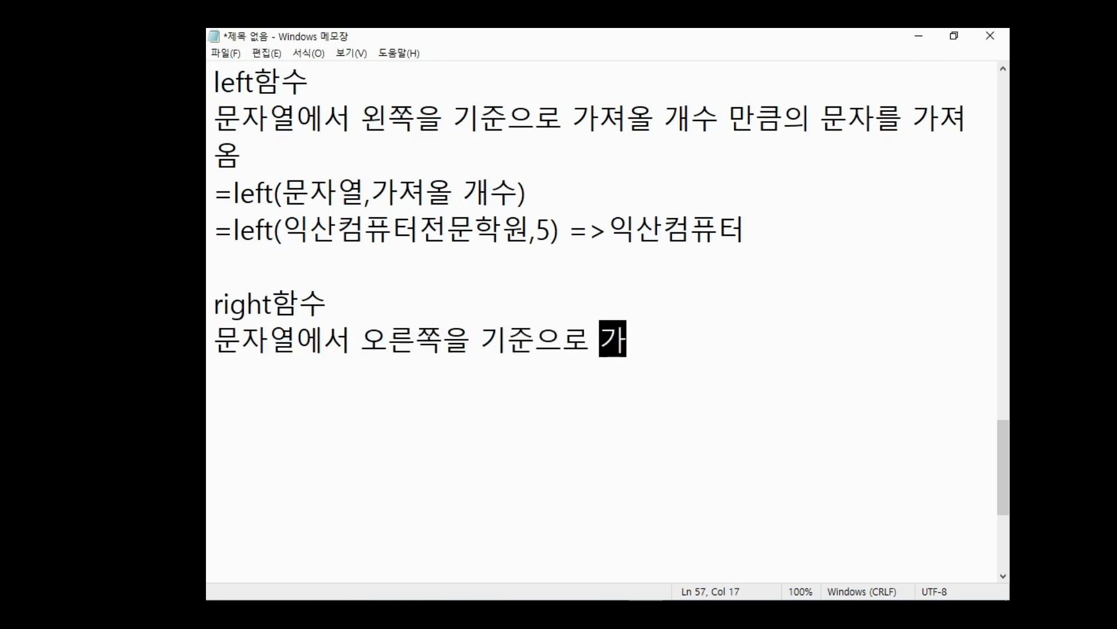
pyautogui.write('ㅅㅜ ㅁㅏㄴㅋㅡㅁㅇㅢ ㅁㅜㄴ')
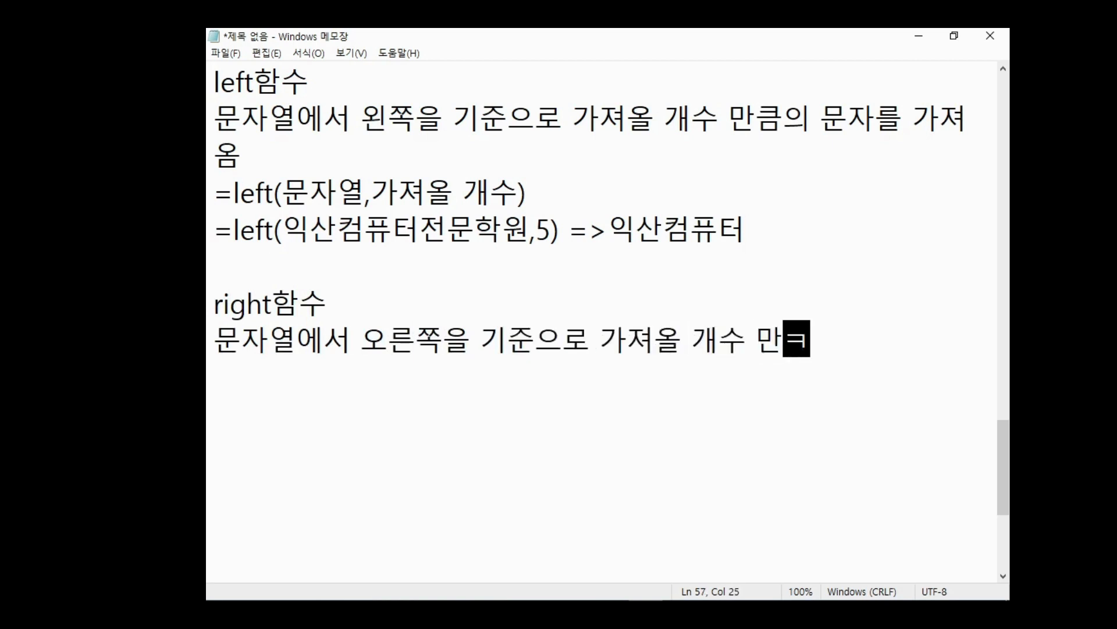
pyautogui.write('ㅈㅏㄹㅡㄹ ㄱㅏㅈㅕㅇㅗㅁ')
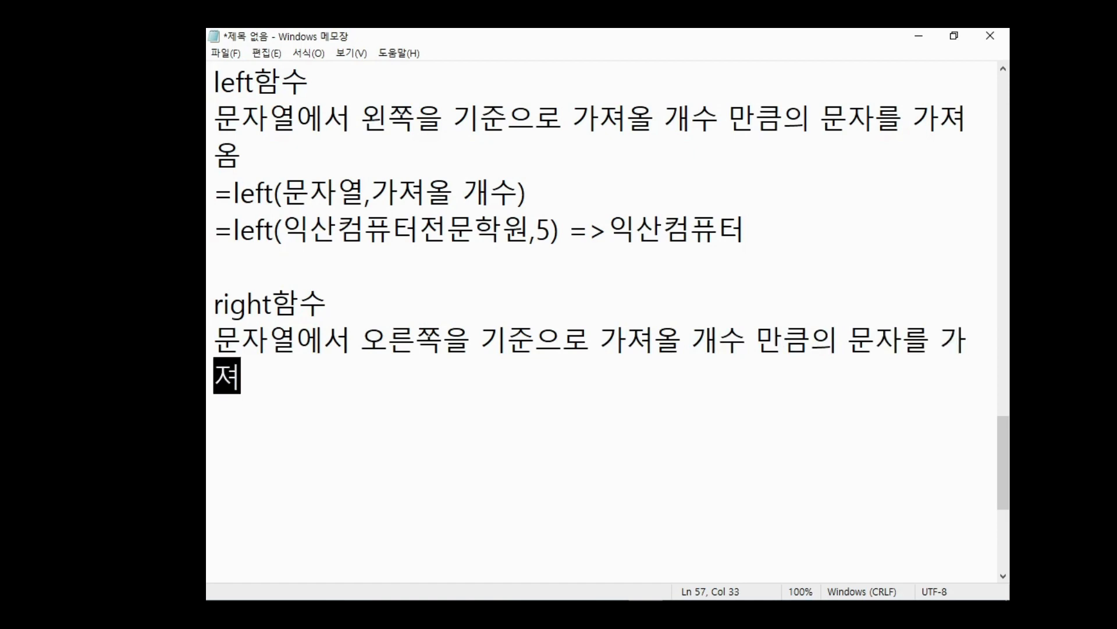
pyautogui.press('Return')
# - Write the RIGHT syntax line "=right(문자열,가져올 개수)" below the description
pyautogui.write('-')
pyautogui.press('BackSpace')
pyautogui.write('=')
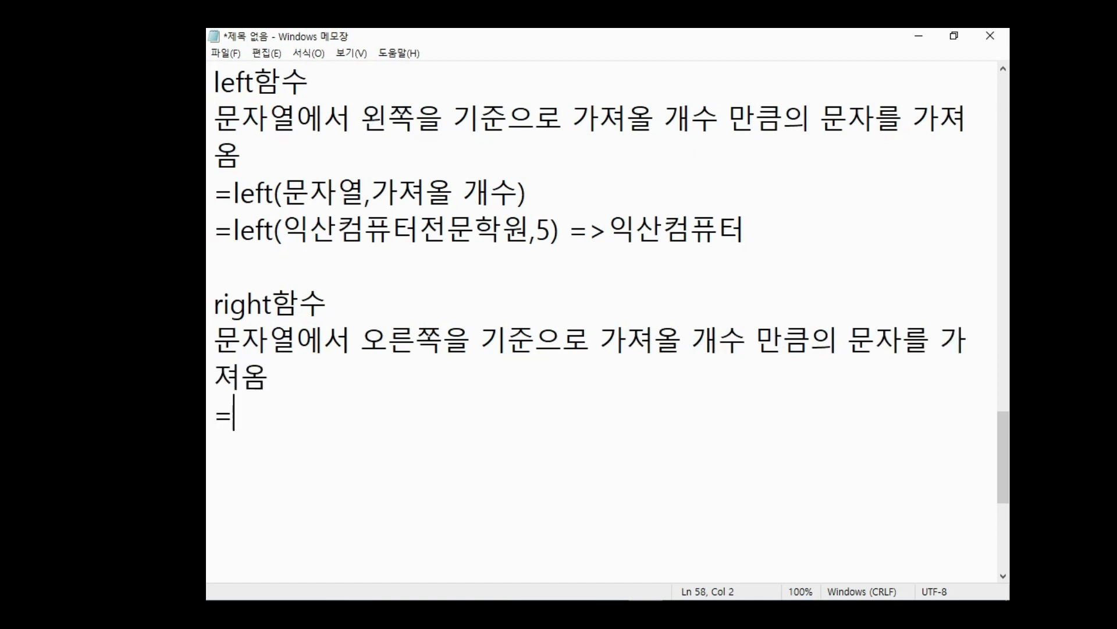
pyautogui.write('right(ㅁㅜㄴㅈㅏㅇㅕㄹ,ㄱㅏㅈㅕㅇㅗ')
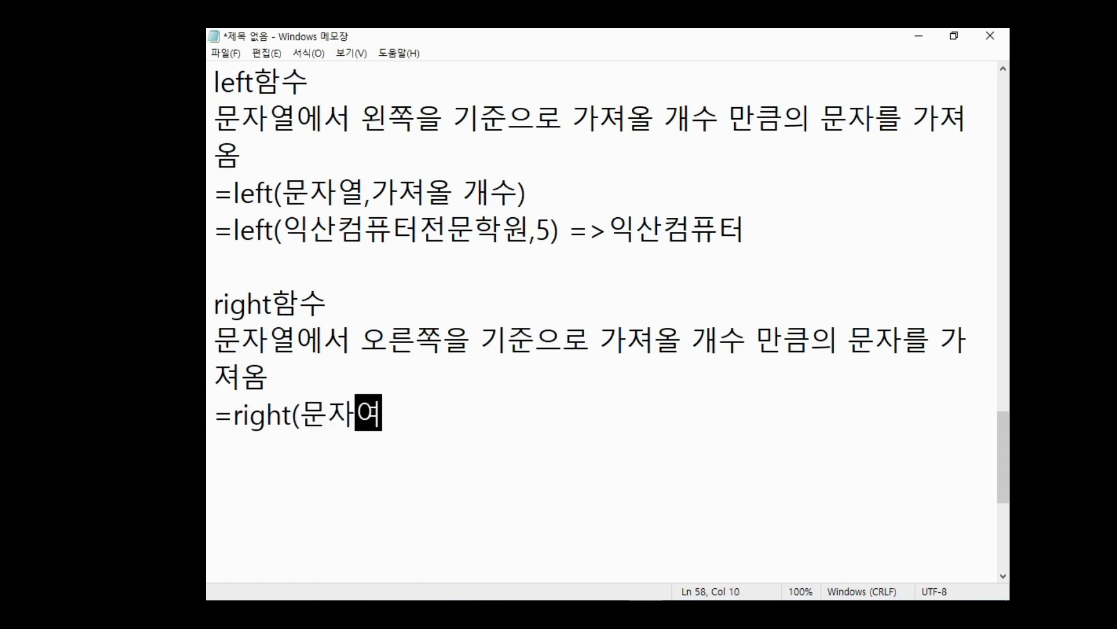
pyautogui.write('ㄹ ㄱㅐㅅㅜ)')
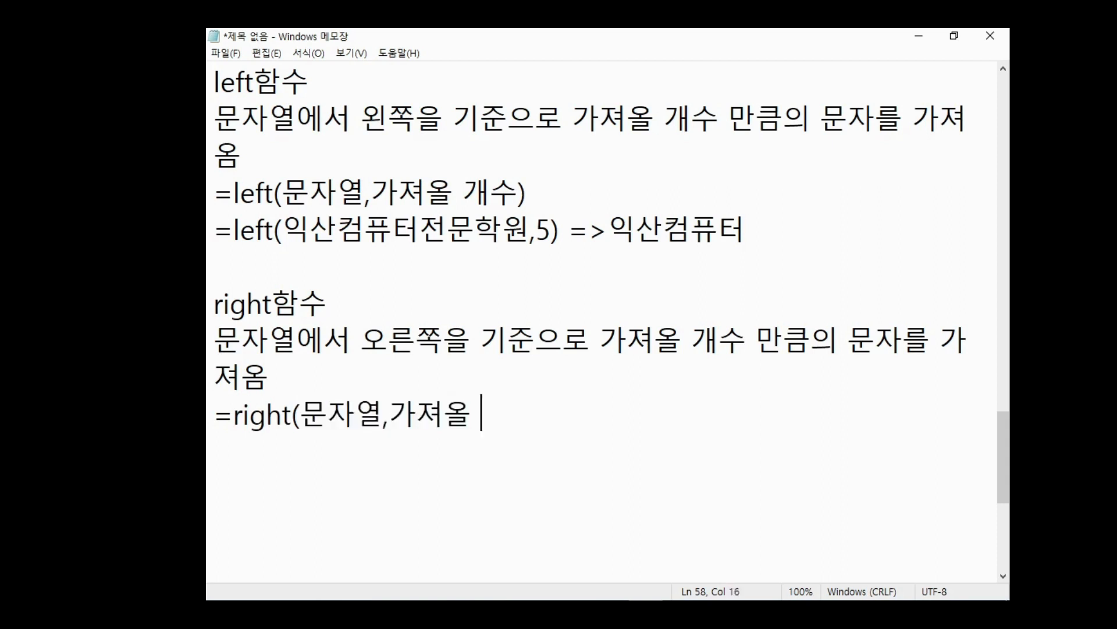
pyautogui.press('Return')
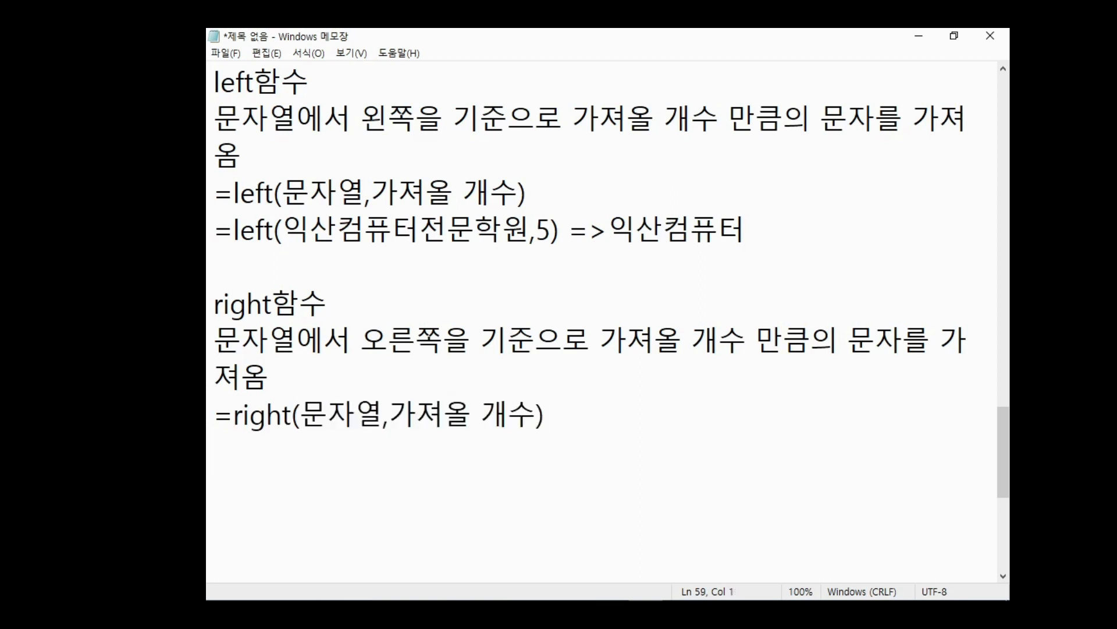
# - Add the example line "=right(익산컴퓨터전문학원,4) =>전문학원" under the RIGHT syntax
pyautogui.write('=right(익산컴퓨터점')
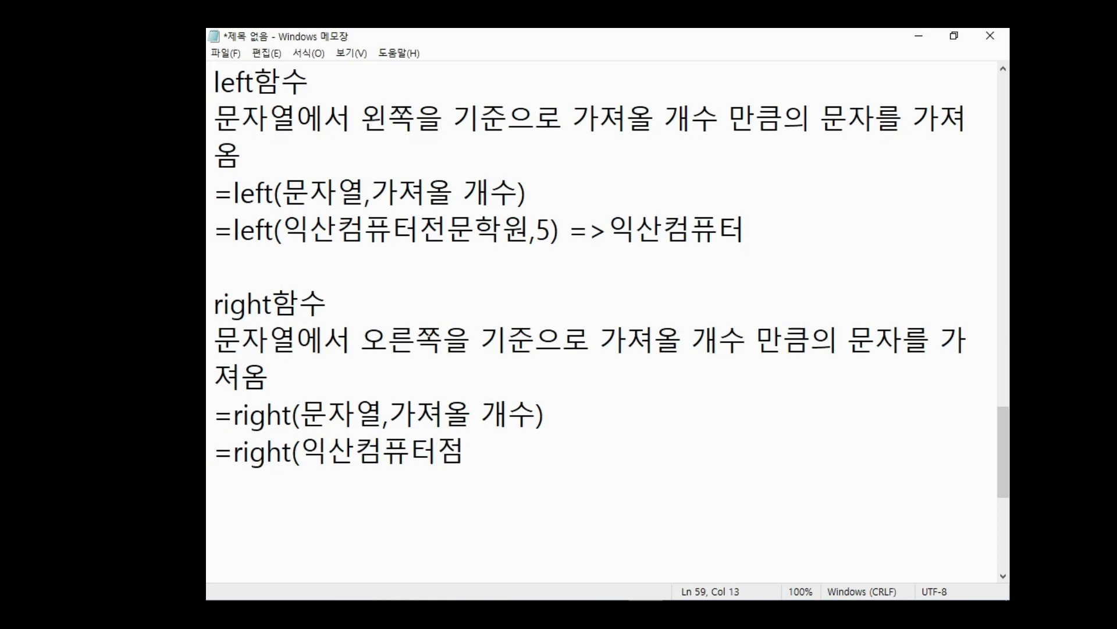
pyautogui.write('ㄴ')
pyautogui.press('BackSpace')
pyautogui.press('BackSpace')
pyautogui.write('전문')
pyautogui.write('학원,4')
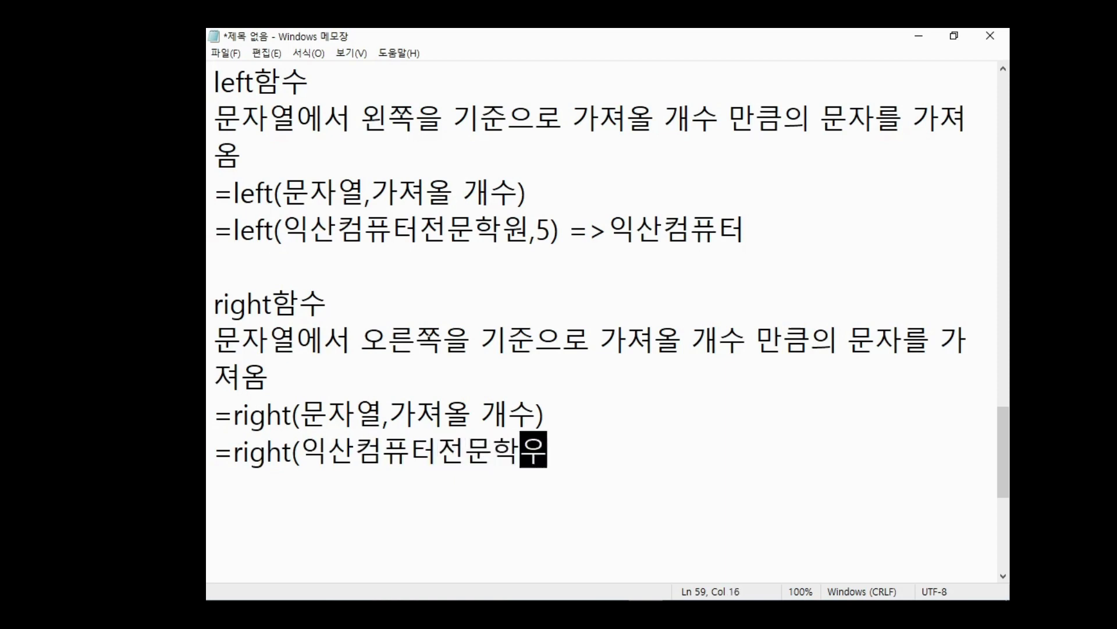
pyautogui.write(') =')
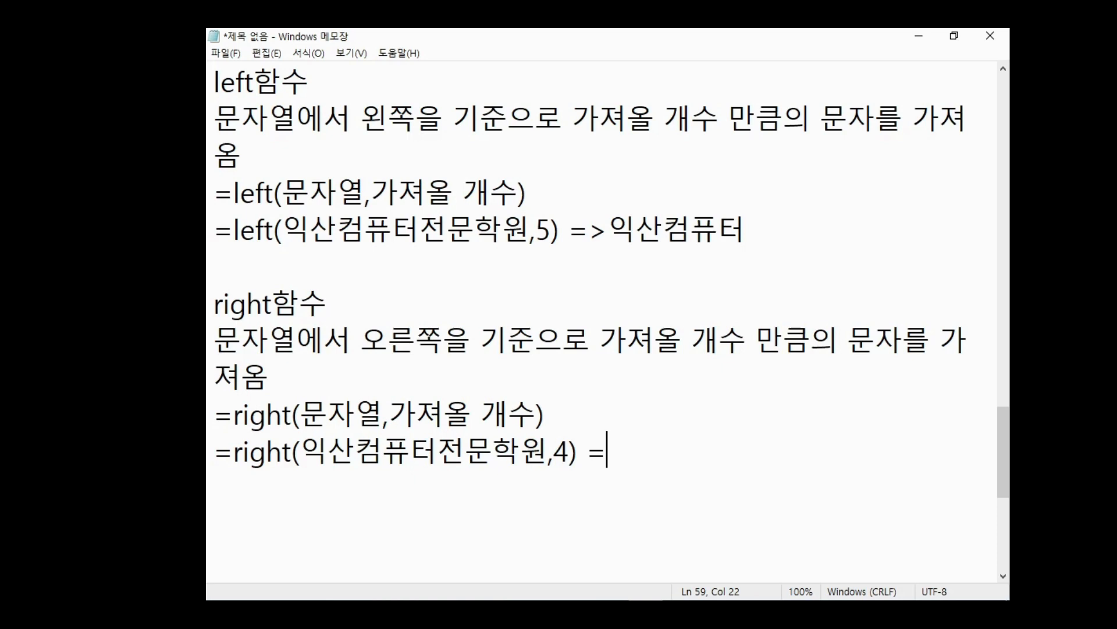
pyautogui.scroll(-1, 717, 251)
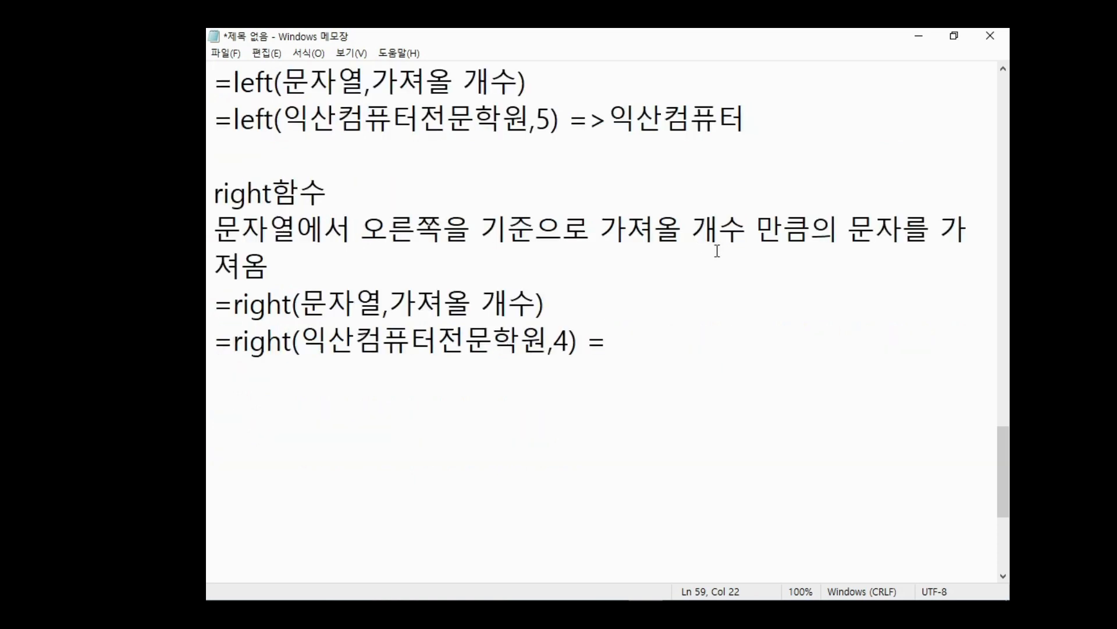
pyautogui.write('>')
pyautogui.write('전문학원')
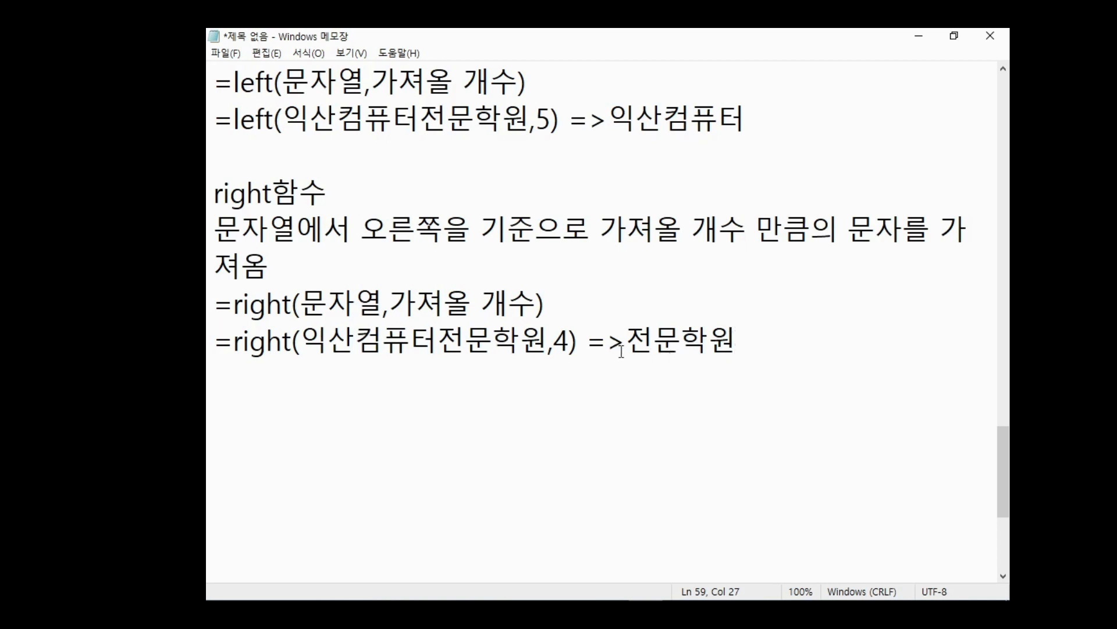
# - Change the RIGHT example's character count to 2 and shorten its result to "학원"
pyautogui.press('Left')
pyautogui.press('Left')
pyautogui.press('Left')
pyautogui.press('Left')
pyautogui.press('Left')
pyautogui.press('Left')
pyautogui.press('Left')
pyautogui.press('Left')
pyautogui.press('Left')
pyautogui.press('Delete')
pyautogui.write('2')
pyautogui.press('Right')
pyautogui.press('Right')
pyautogui.press('Right')
pyautogui.press('Delete')
pyautogui.press('Delete')
# - Add the subheading "mid함수" below the RIGHT example, leaving two blank lines between them
pyautogui.scroll(-2, 277, 226)
pyautogui.click(278, 226)
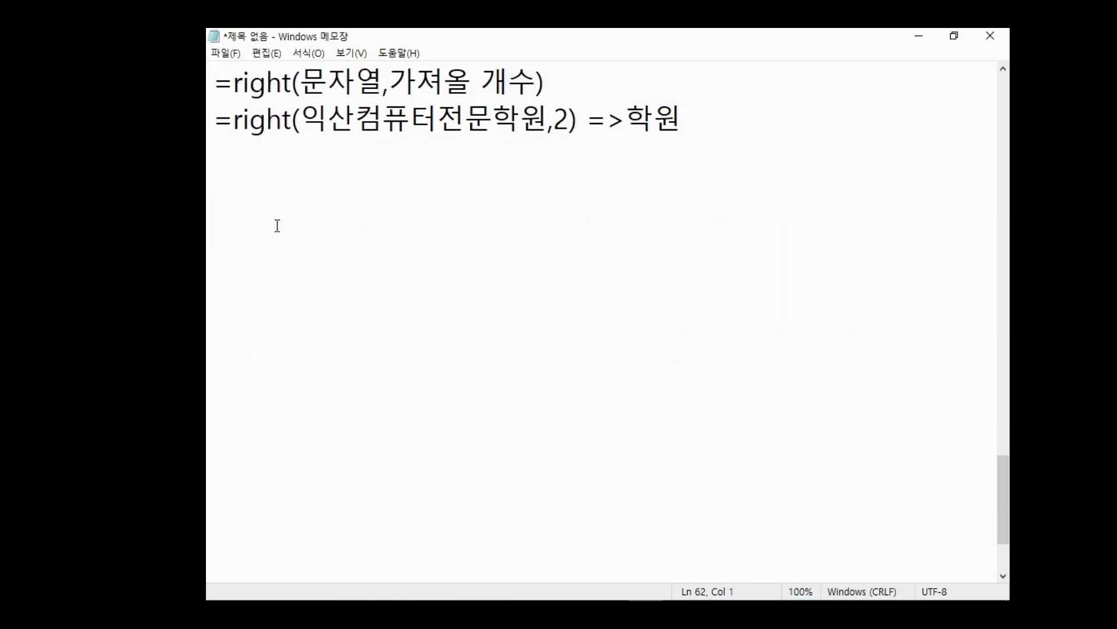
pyautogui.write('m')
pyautogui.write('id함수')
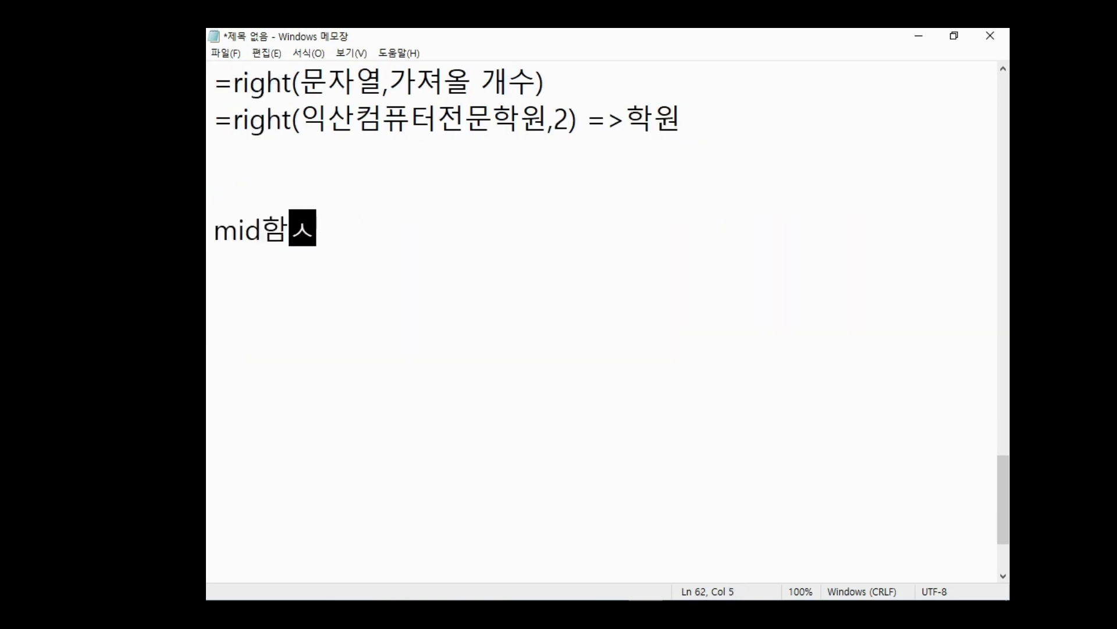
pyautogui.press('Return')
# - Describe the MID function with the sentence "문자열에서 시작위치부터 가져올 개수 만큼의 문자를 가져옴"
pyautogui.write('무자열')
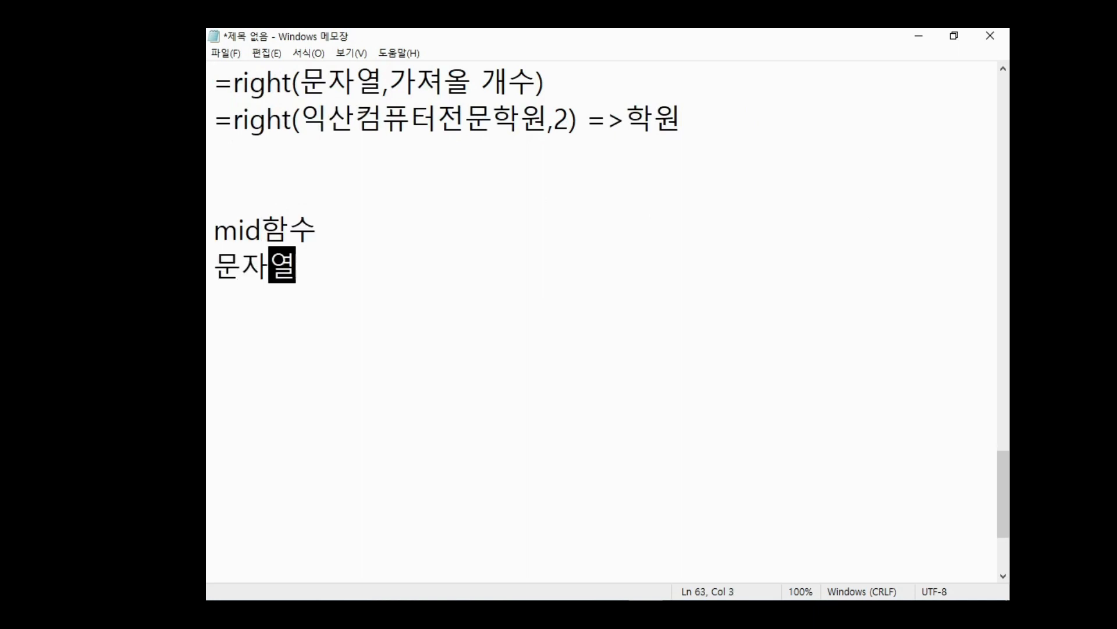
pyautogui.write('에서 시작')
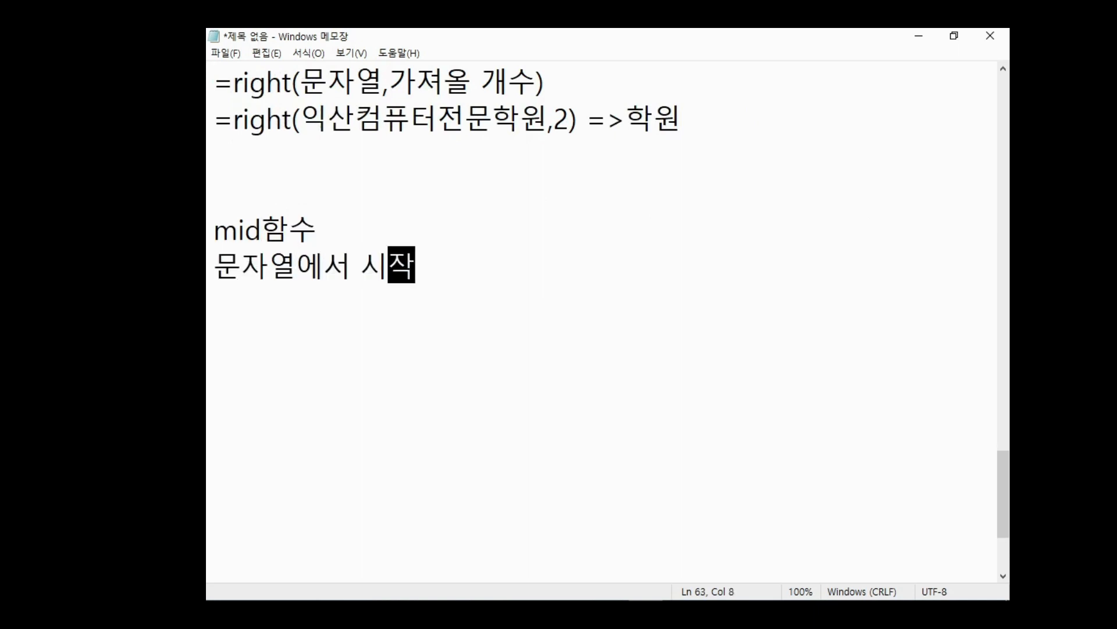
pyautogui.write('위치부터 ')
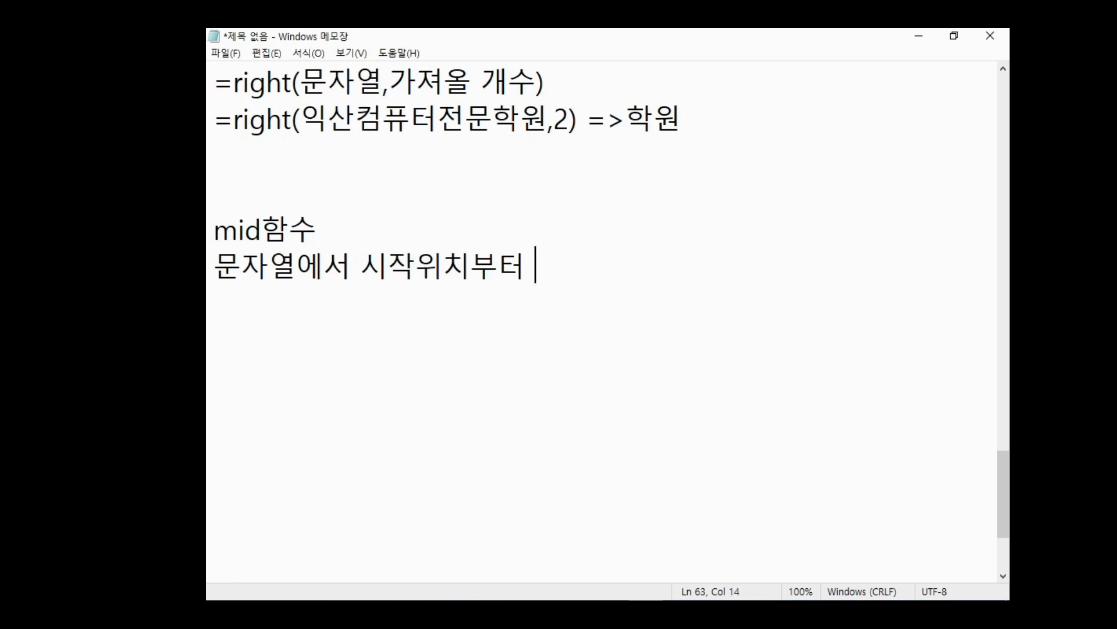
pyautogui.write('가져올 개수 만큼의')
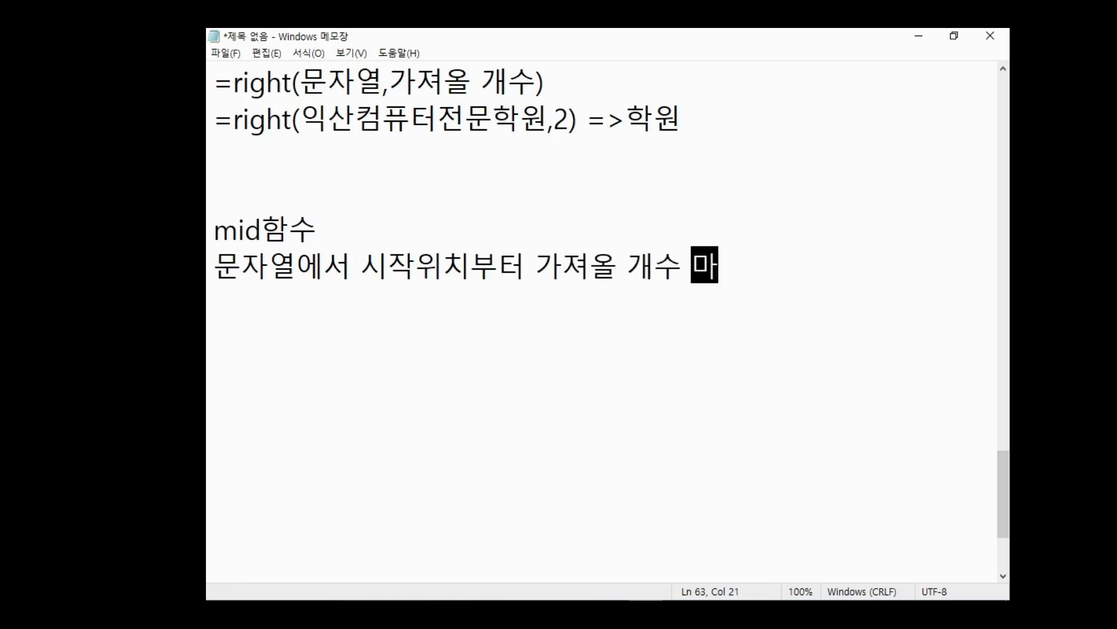
pyautogui.write(' 문자를 ')
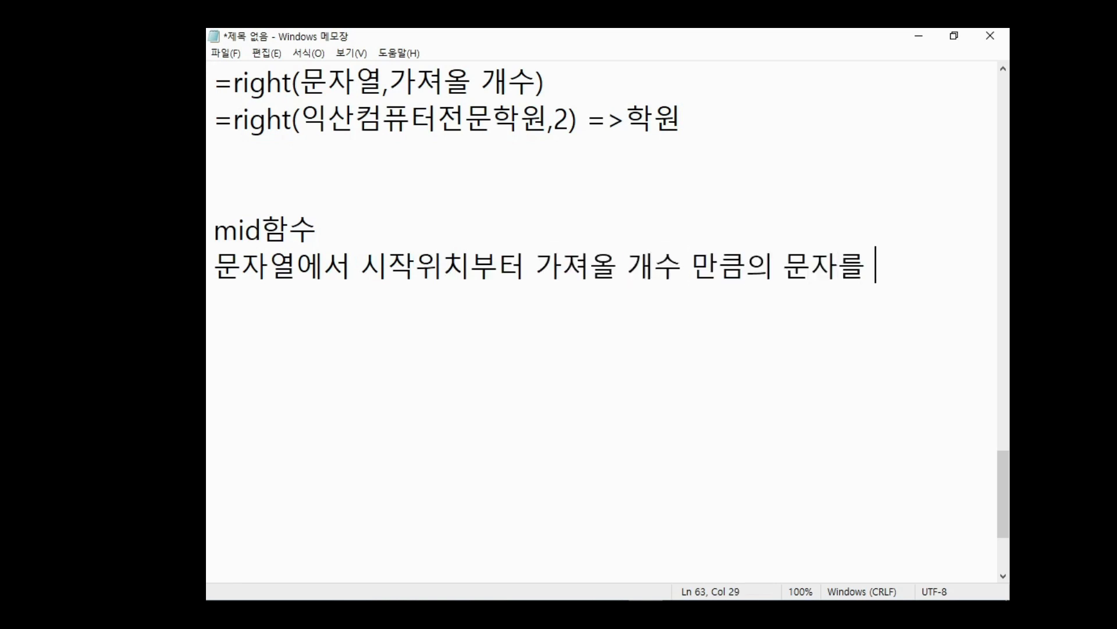
pyautogui.write('가져오ㅁ')
pyautogui.press('Return')
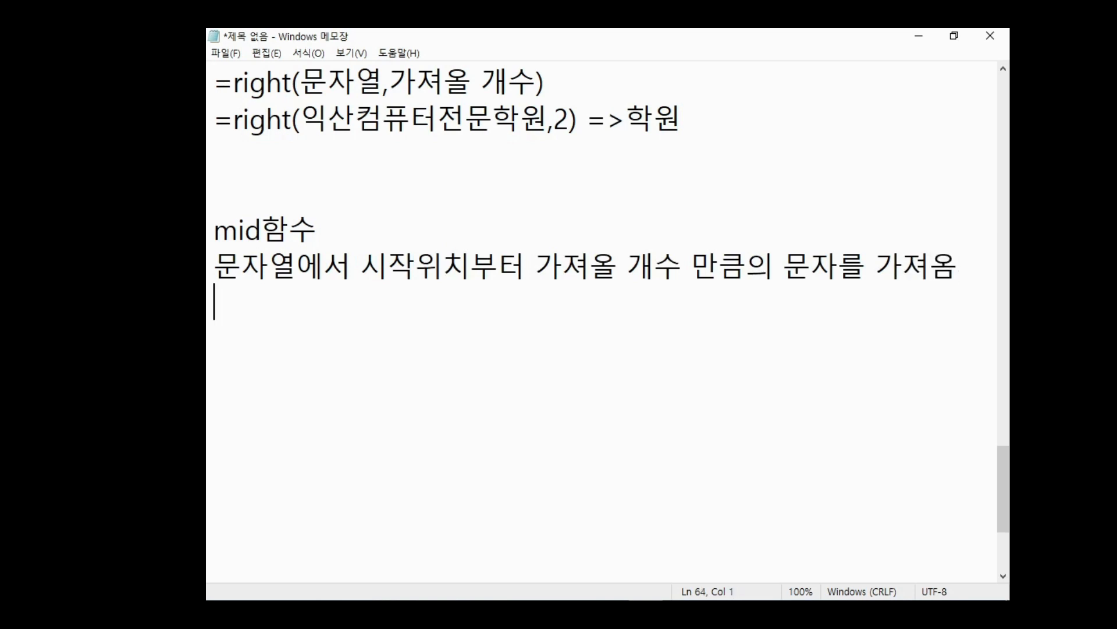
# - Write the MID syntax line "=mid(문자열,시작위치,가져올개수)" below the description
pyautogui.write('=mid')
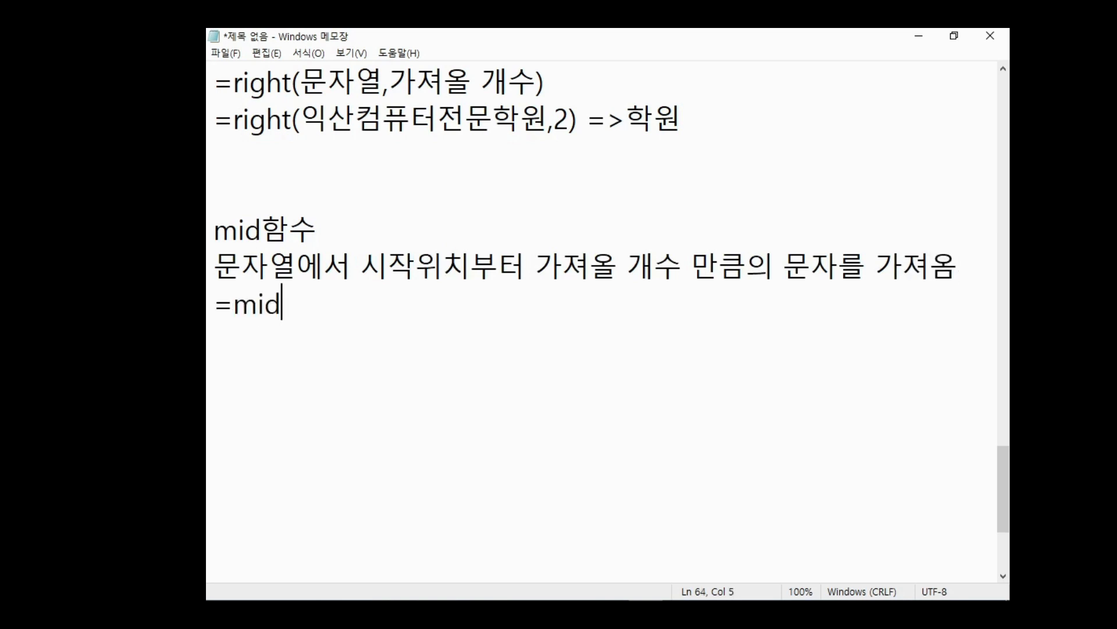
pyautogui.write('(문자열,시')
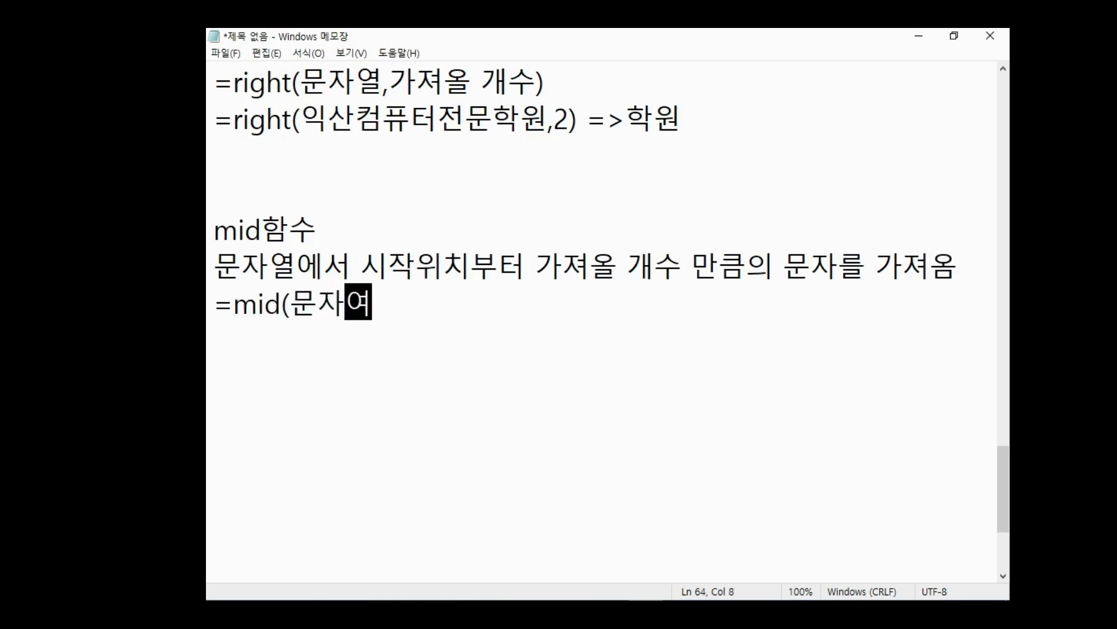
pyautogui.write('작윛')
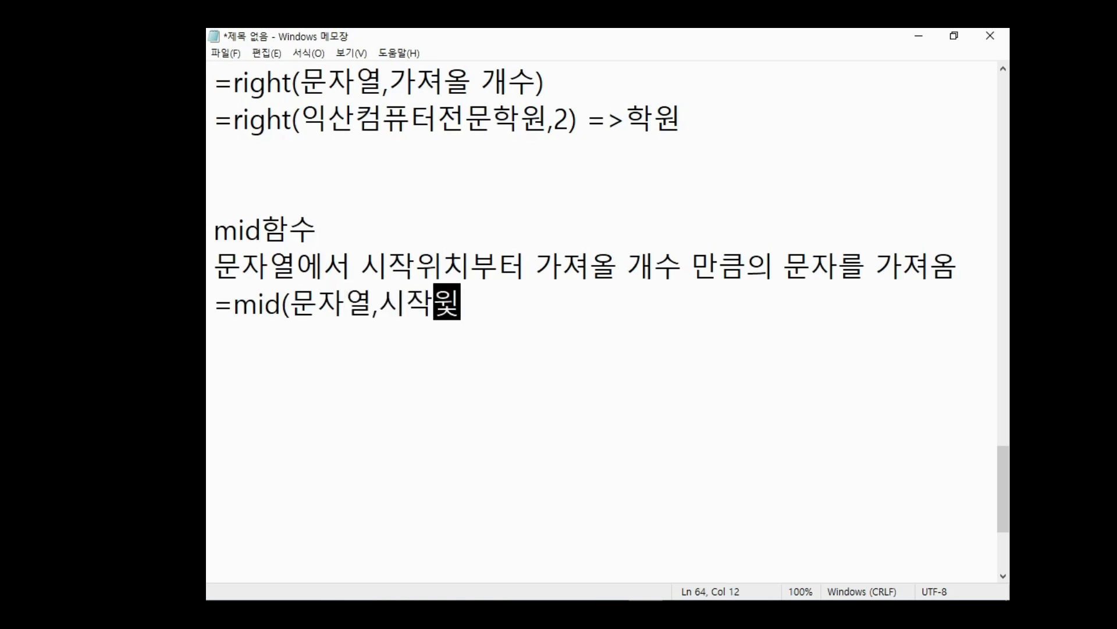
pyautogui.write('치,가져올')
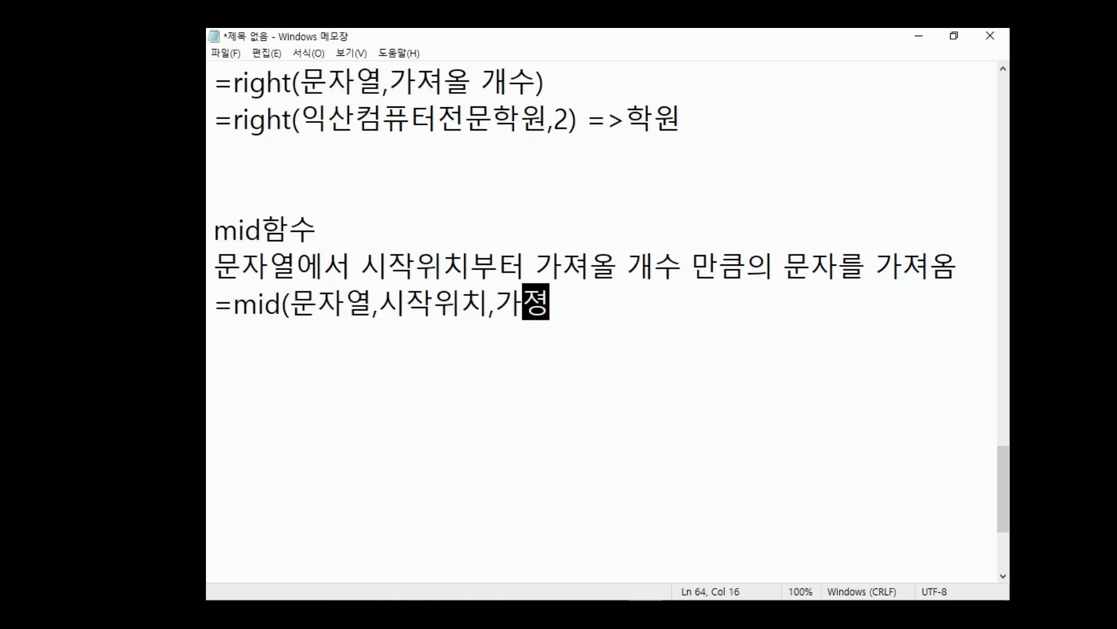
pyautogui.write('개수)')
pyautogui.press('Return')
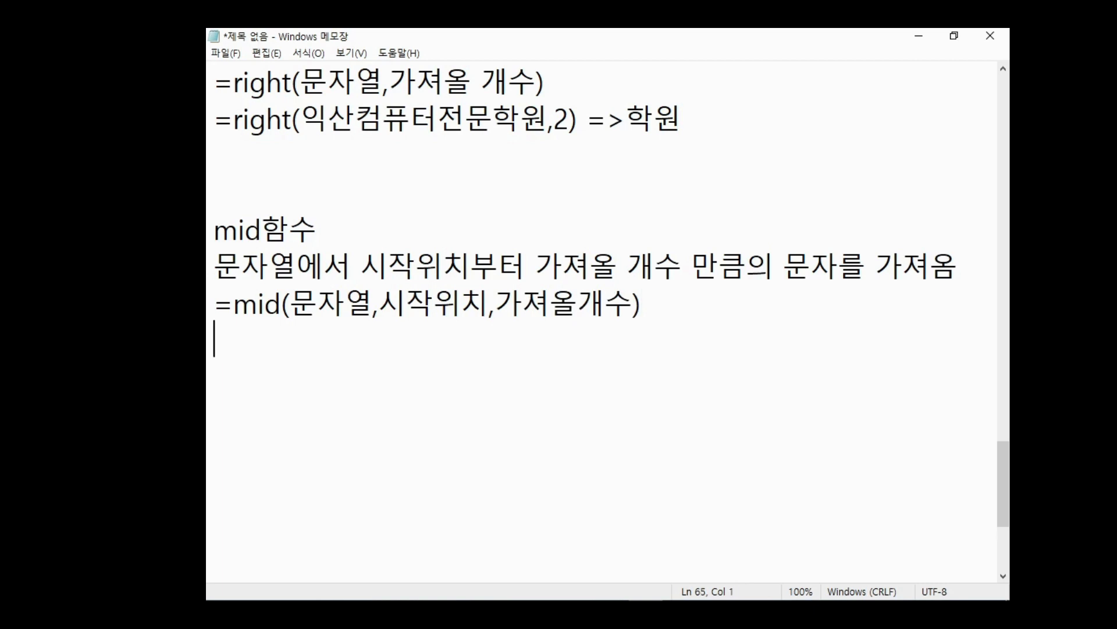
# - Write the MID example line "=mid(익산컴퓨터전문학원,3,5) =>컴퓨터전문" below the MID syntax
pyautogui.write('-')
pyautogui.press('BackSpace')
pyautogui.write('=mid(dlrt')
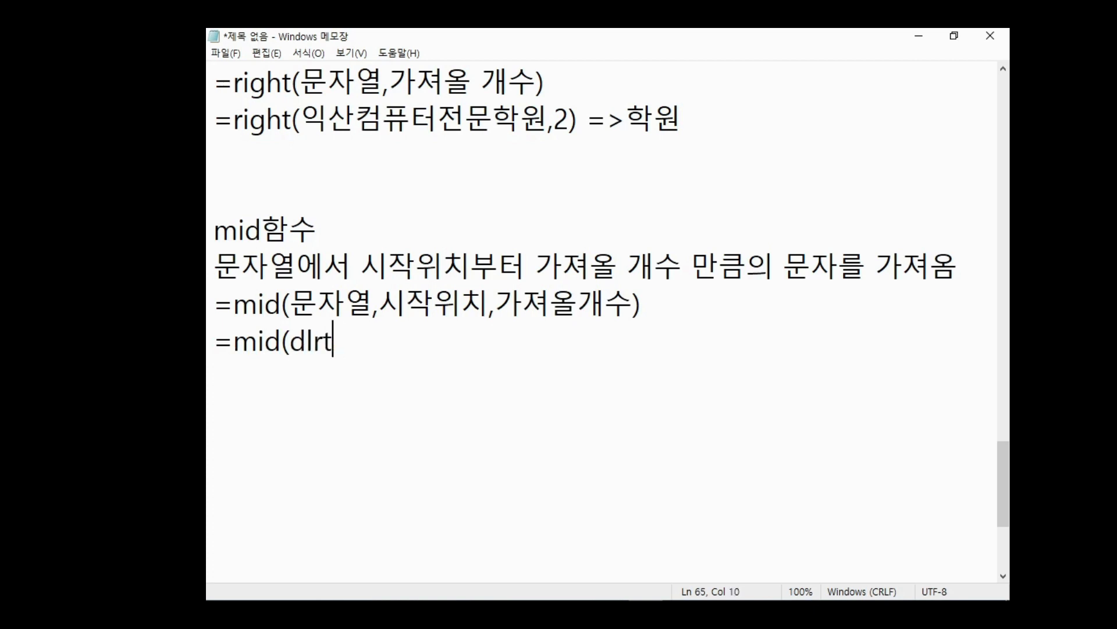
pyautogui.press('BackSpace')
pyautogui.press('BackSpace')
pyautogui.press('BackSpace')
pyautogui.press('BackSpace')
pyautogui.write('산텀ㅊ')
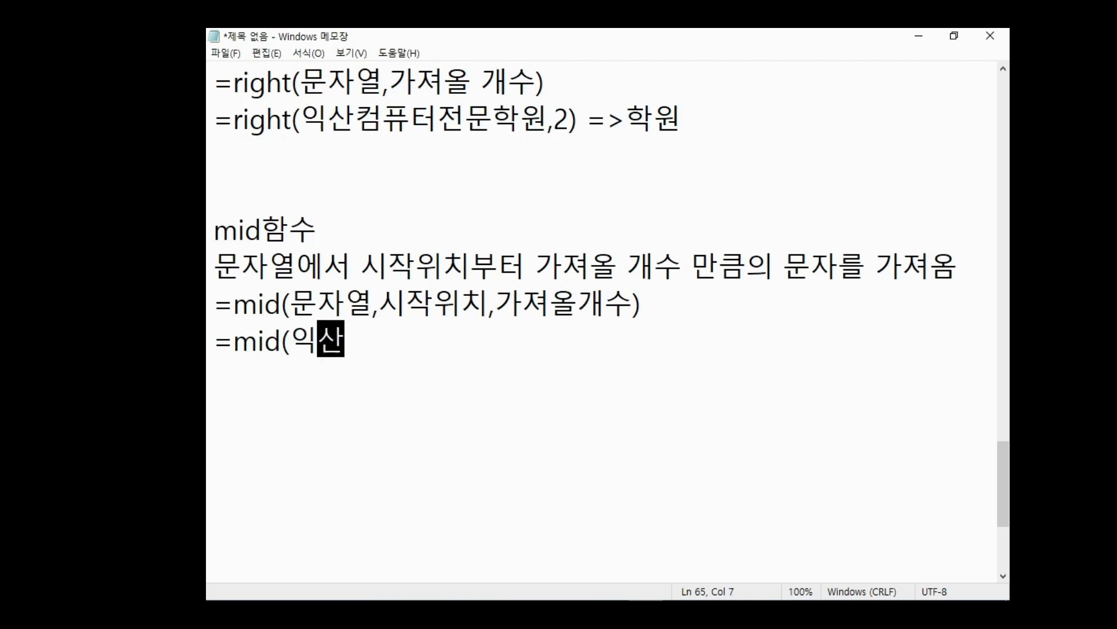
pyautogui.press('BackSpace')
pyautogui.press('BackSpace')
pyautogui.write('컴')
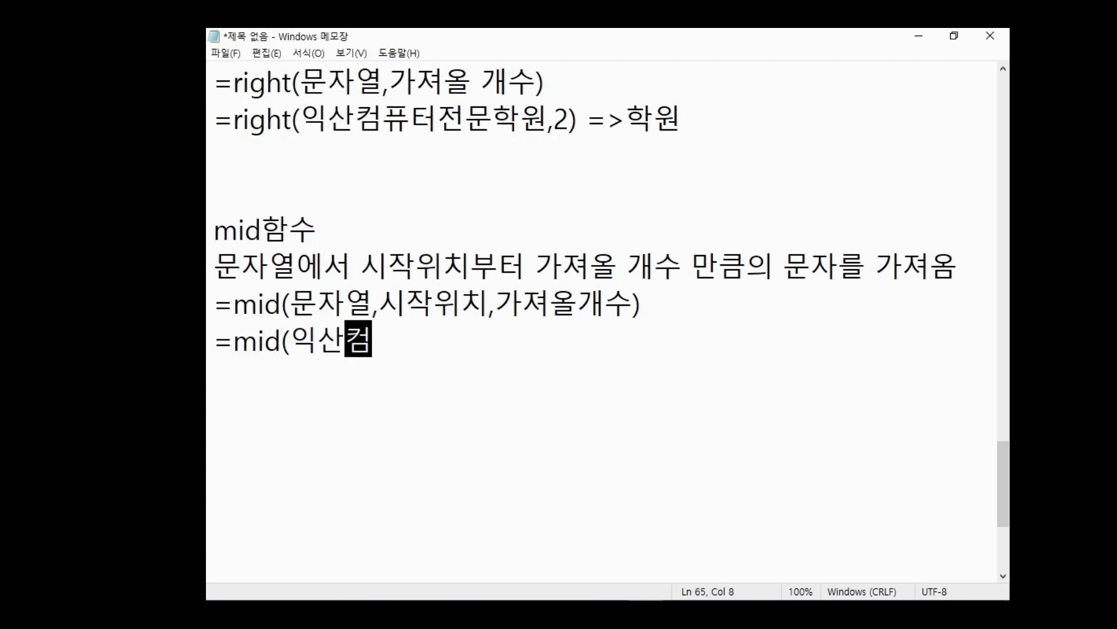
pyautogui.write('퓨터전묺학')
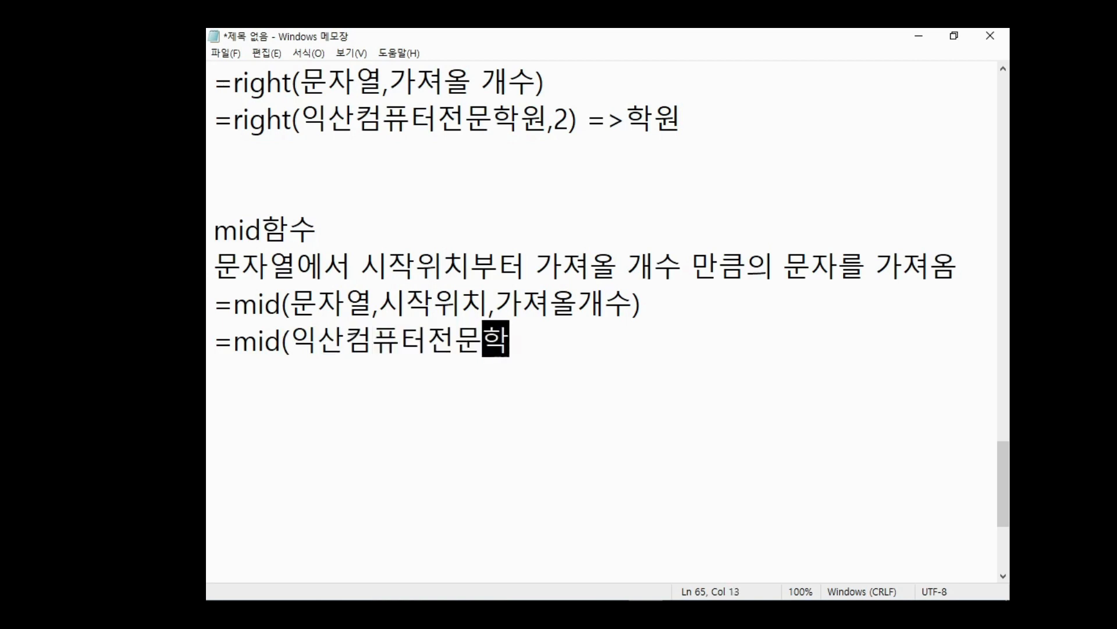
pyautogui.write('원,3,5')
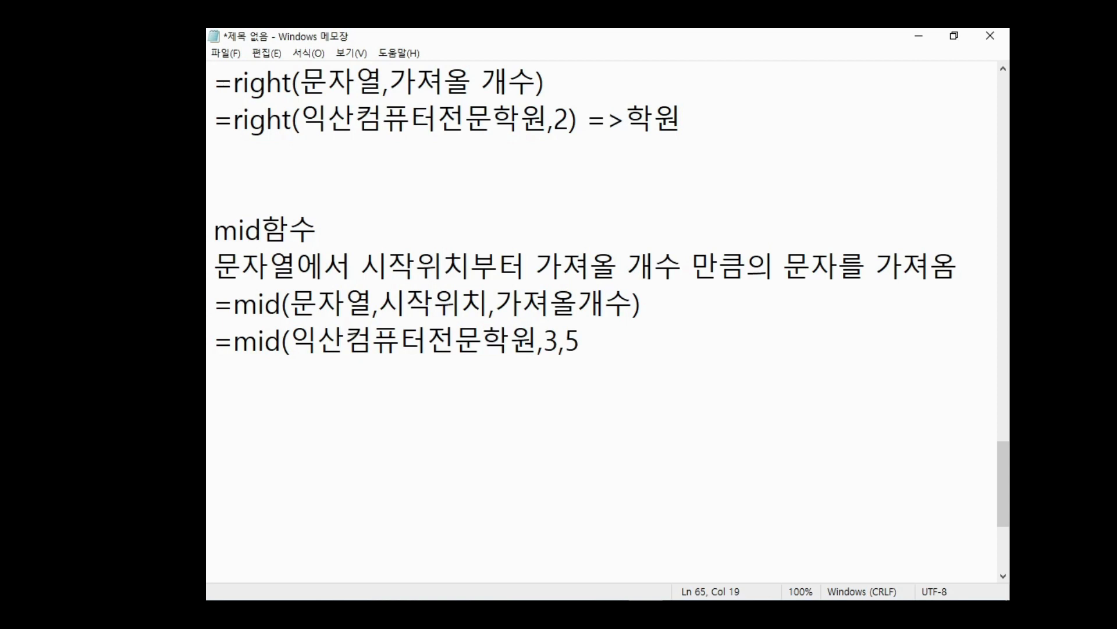
pyautogui.write(') =>')
pyautogui.write('컴퓨터전문')
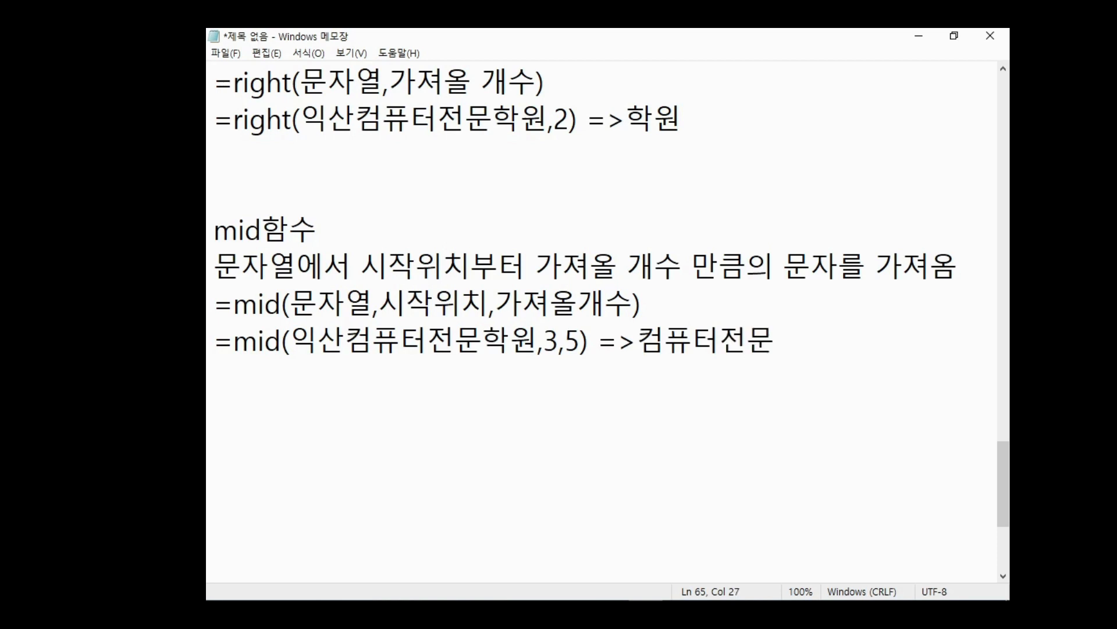
# - Change the MID example's start position to 5 and its character count to 2
pyautogui.click(557, 350)
pyautogui.press('BackSpace')
pyautogui.write('5')
pyautogui.press('Right')
pyautogui.press('Delete')
pyautogui.write('2')
# - Replace the result of the MID example with "터전"
pyautogui.press('Right')
pyautogui.press('Right')
pyautogui.press('Right')
pyautogui.press('Right')
pyautogui.press('Right')
pyautogui.press('Left')
pyautogui.press('Delete')
pyautogui.press('Delete')
pyautogui.press('Delete')
pyautogui.press('Delete')
pyautogui.press('Delete')
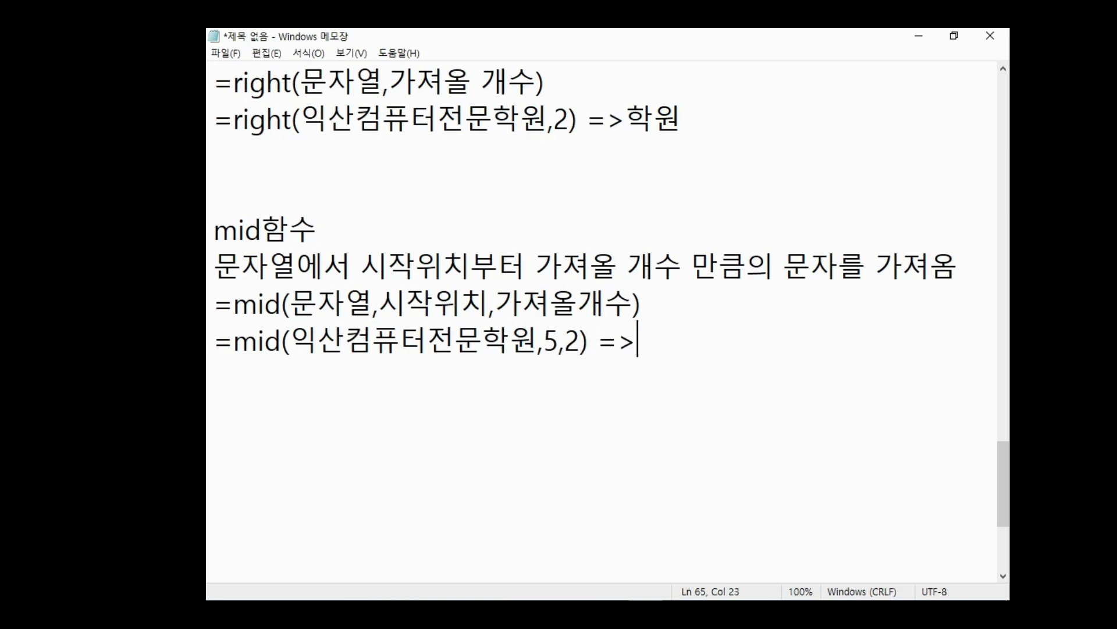
pyautogui.write('터전')
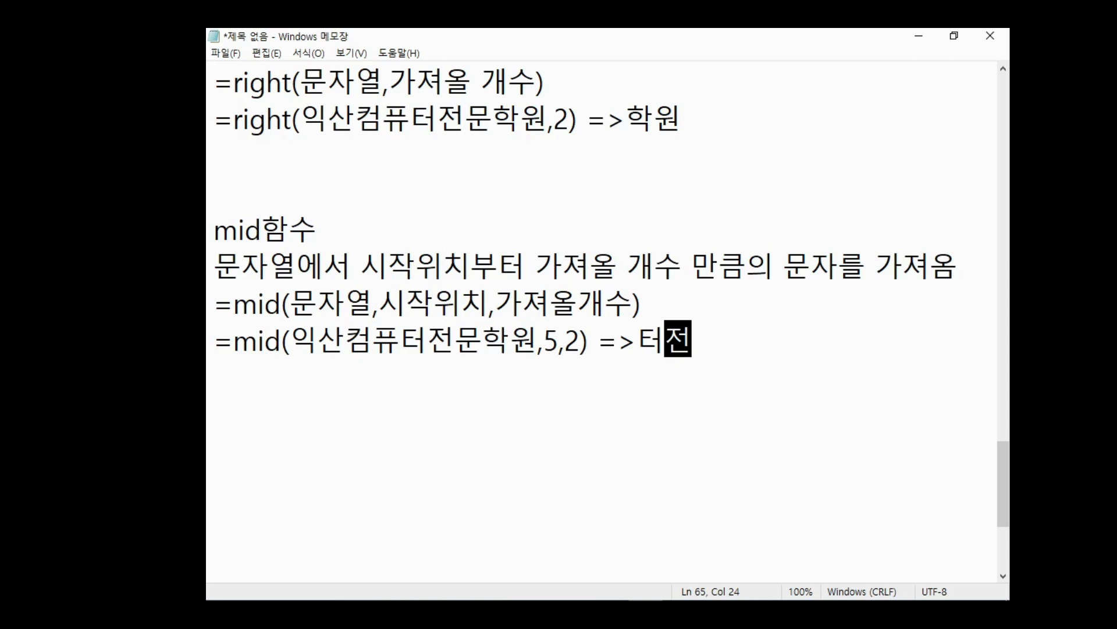
# - Add the subheading "date함수" below the MID example, leaving one blank line between them
pyautogui.scroll(-1, 453, 417)
pyautogui.click(274, 301)
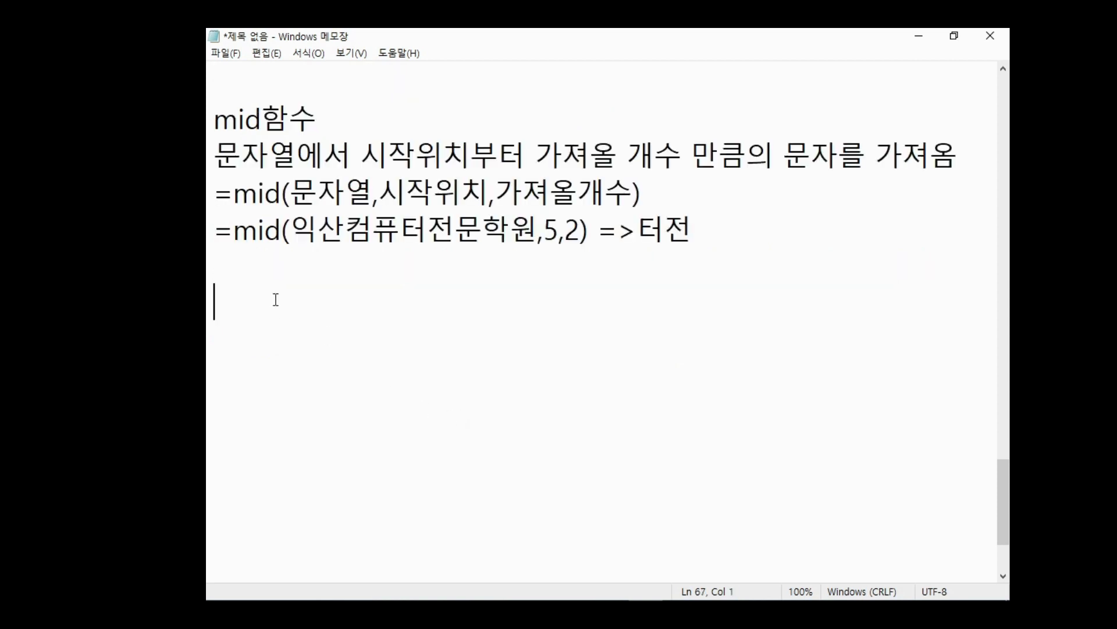
pyautogui.write('date함수')
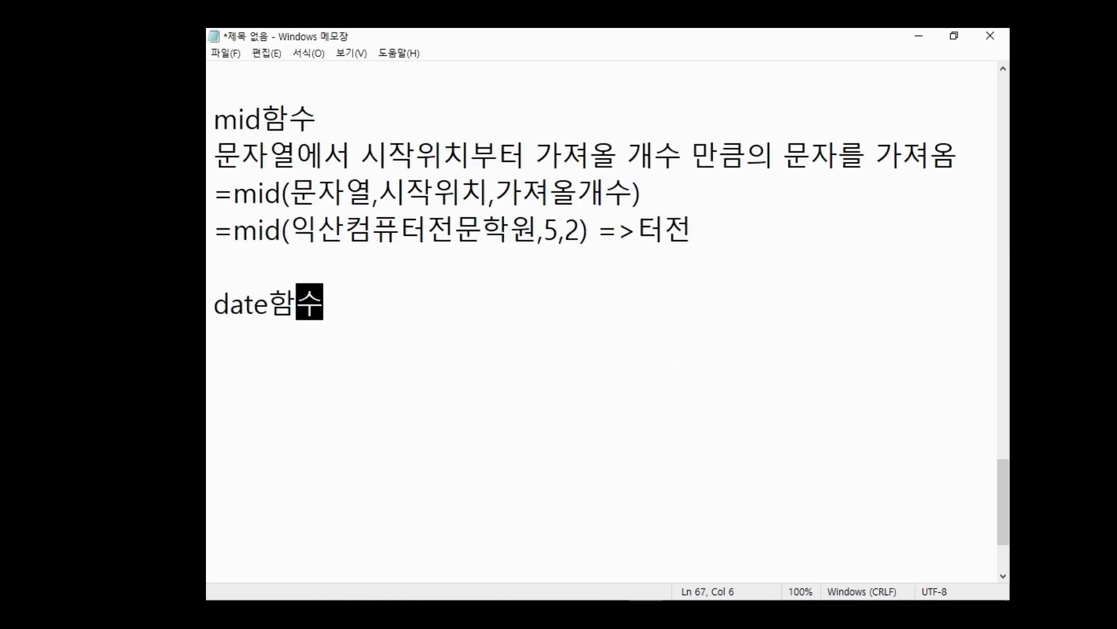
pyautogui.press('Return')
# - Describe the DATE function with the sentence "떨어져있는 날짜를 모아서 날짜 형태로 만들어 줌"
pyautogui.write('떠')
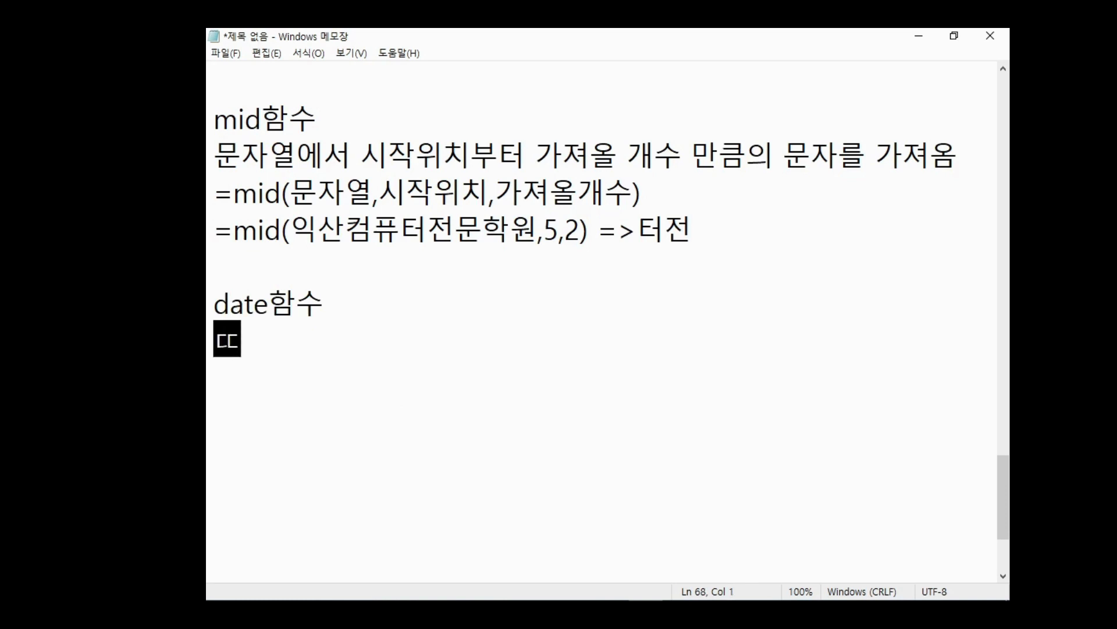
pyautogui.write('ㄹ어져있')
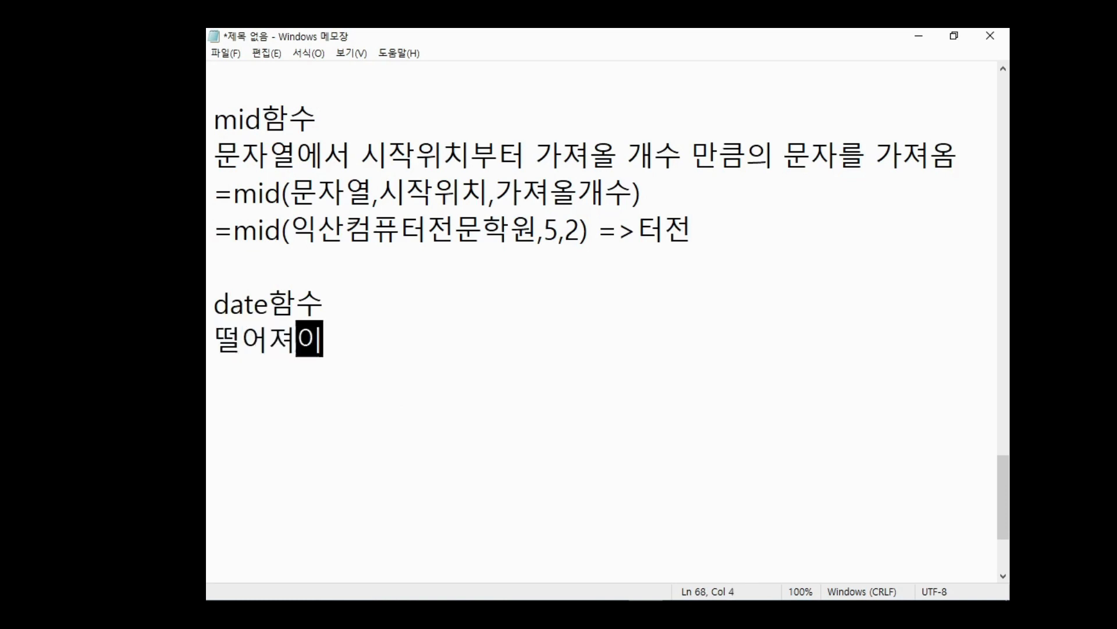
pyautogui.write('는 날짜를 모')
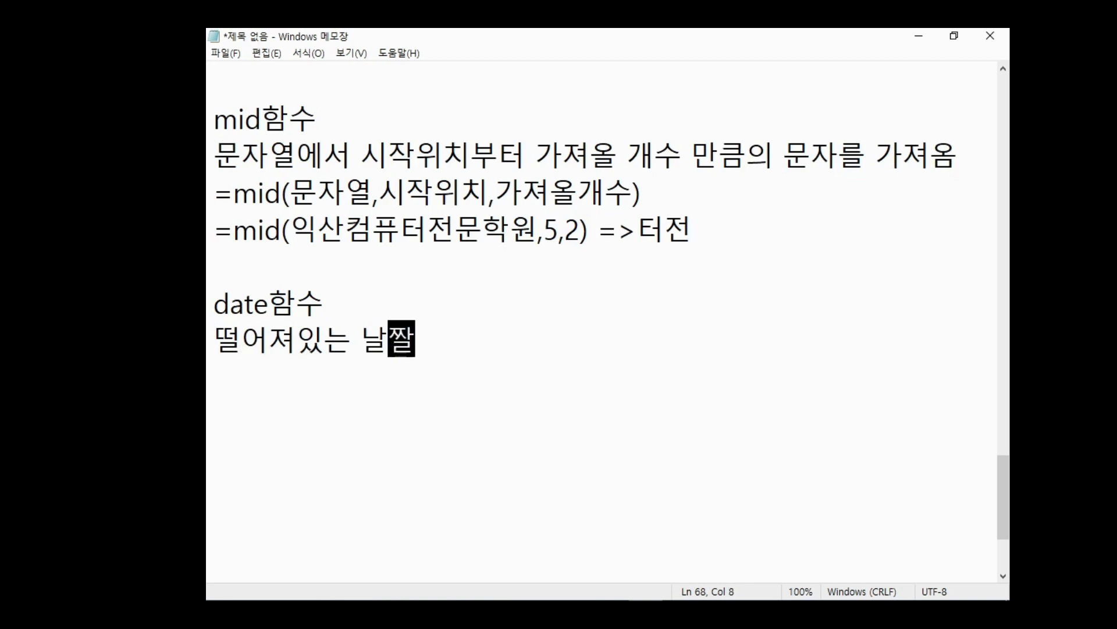
pyautogui.write('아서 날')
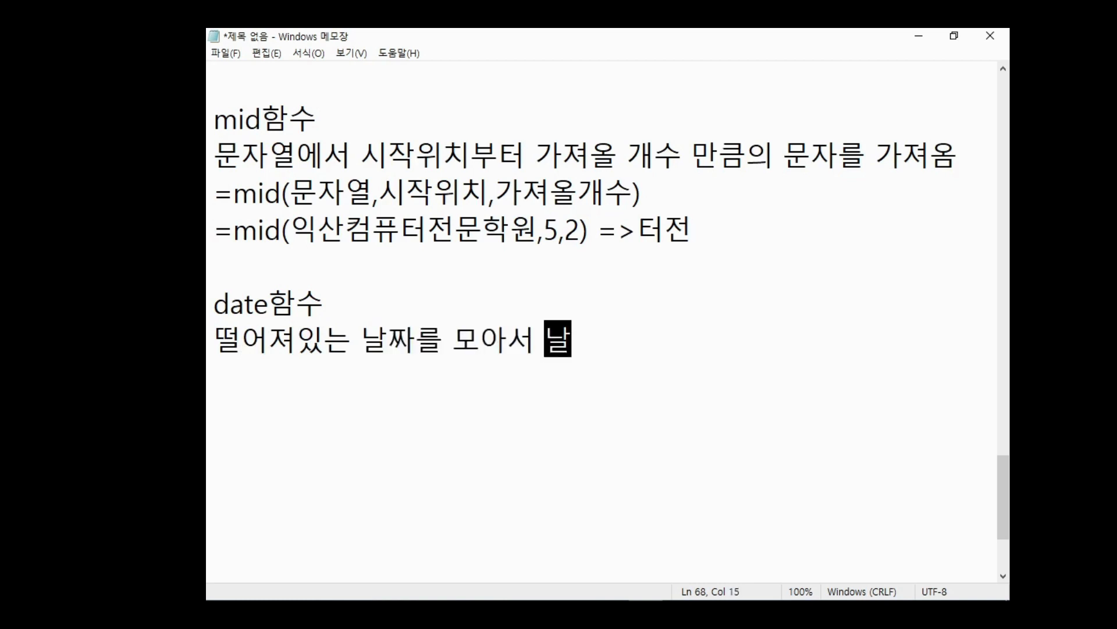
pyautogui.write('짜 형태로 ')
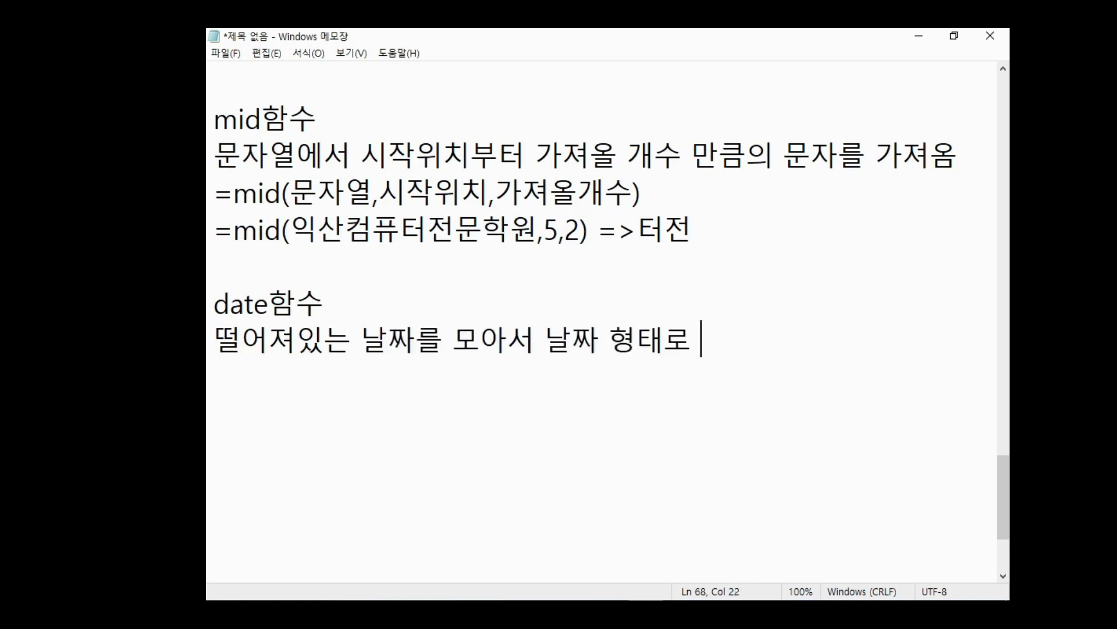
pyautogui.write('만드ㄹ어 줌')
pyautogui.press('Return')
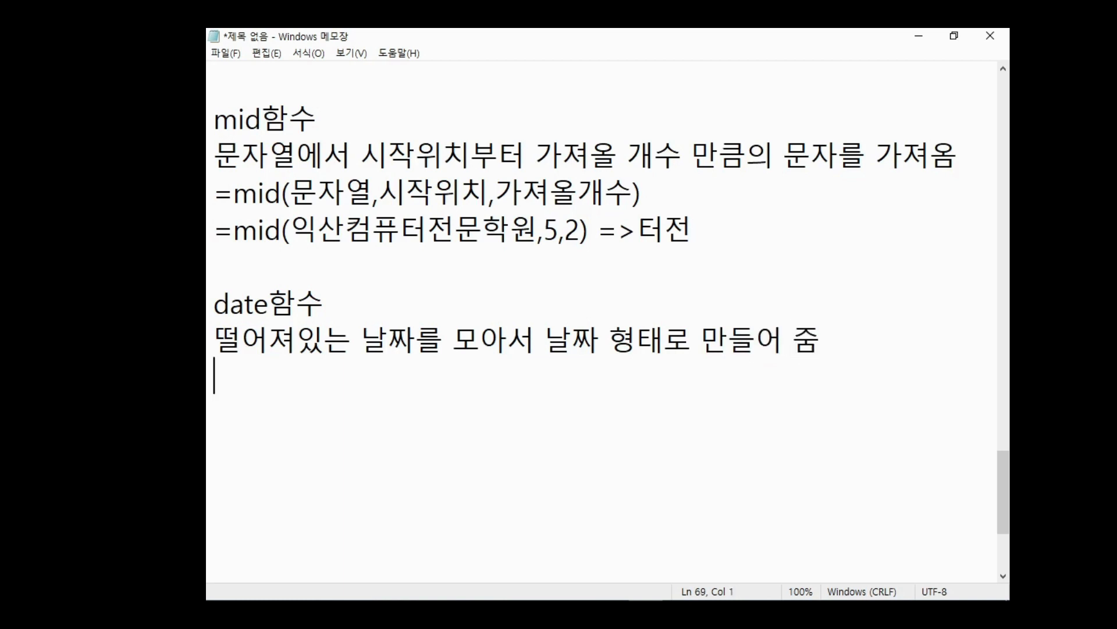
# - Write the DATE syntax line "=date(년,월,일)" below the description
pyautogui.write('=date)')
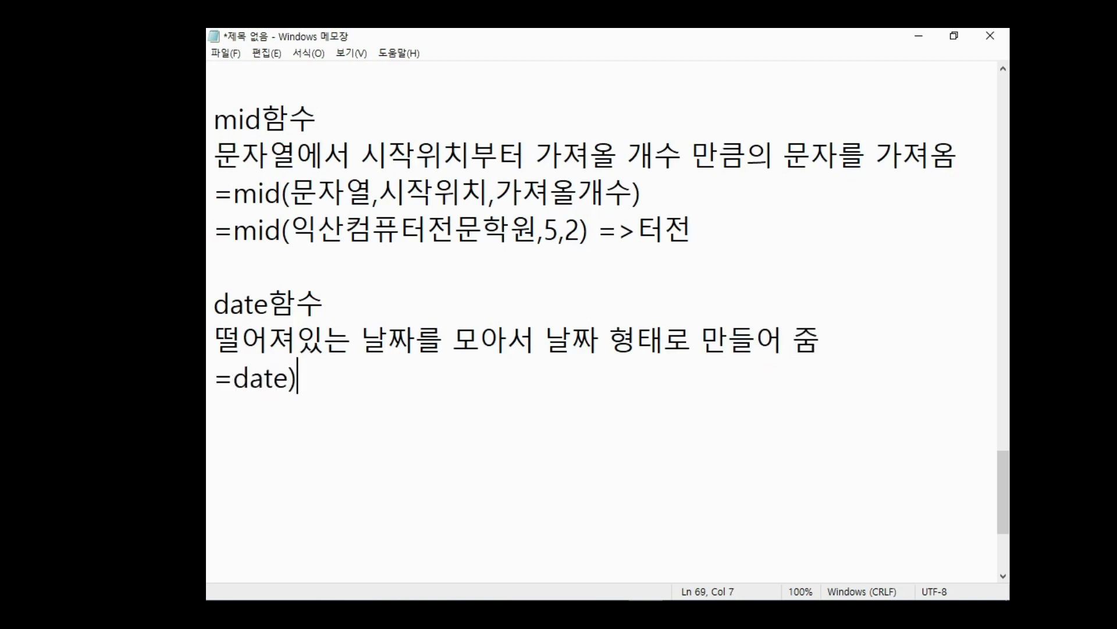
pyautogui.press('BackSpace')
pyautogui.write('(년,월,일')
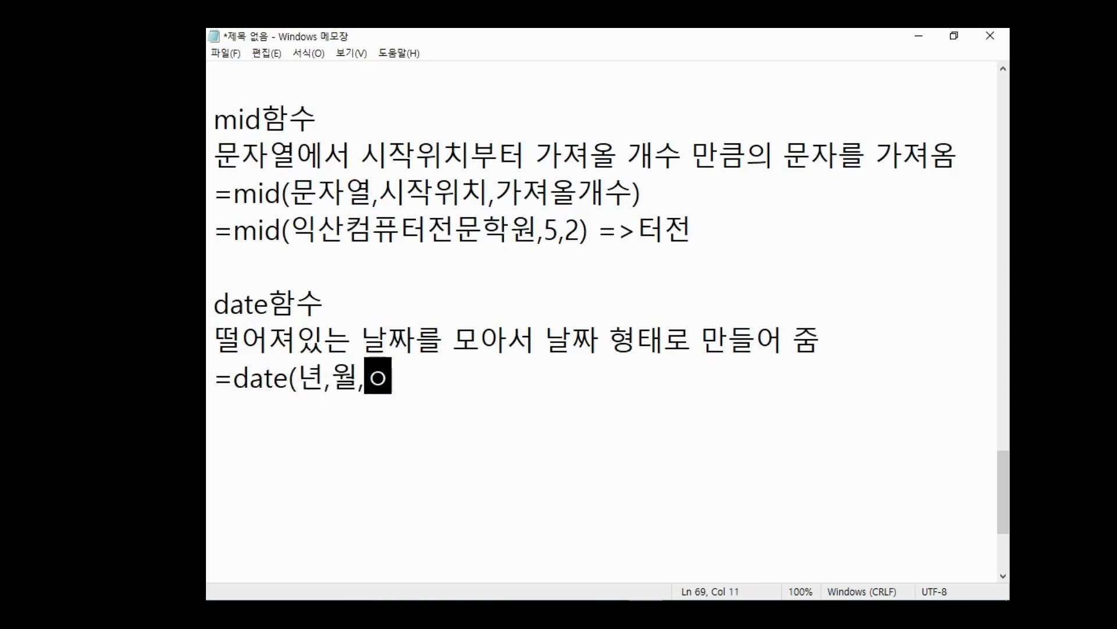
pyautogui.write(')')
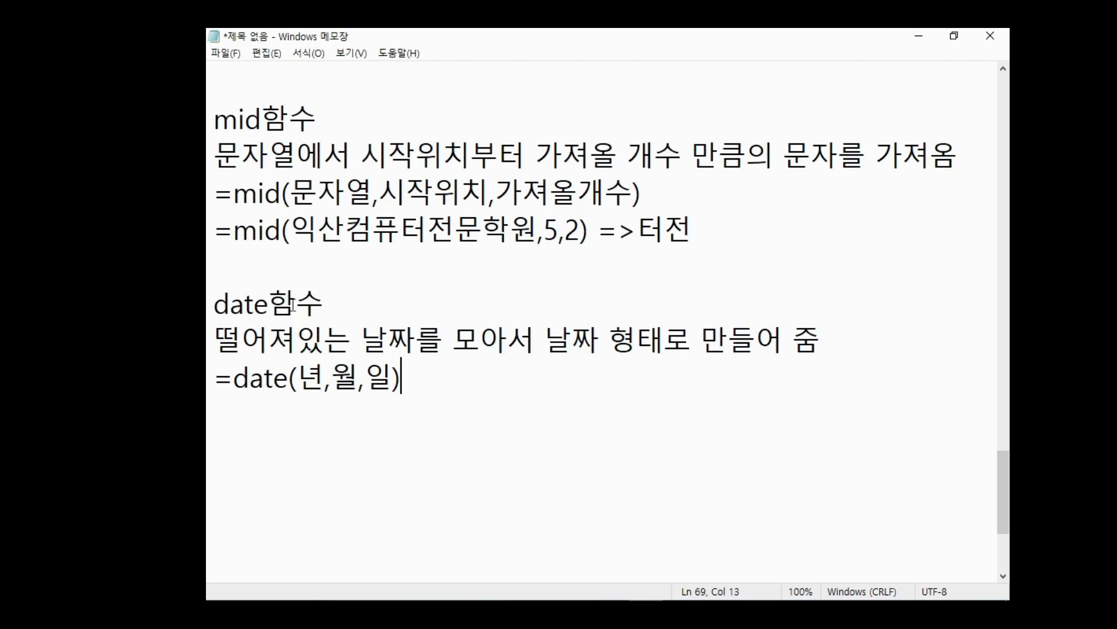
# - Highlight the year, month and day arguments of the DATE syntax one after another
pyautogui.click(300, 377)
pyautogui.hotkey('shift', 'Right')
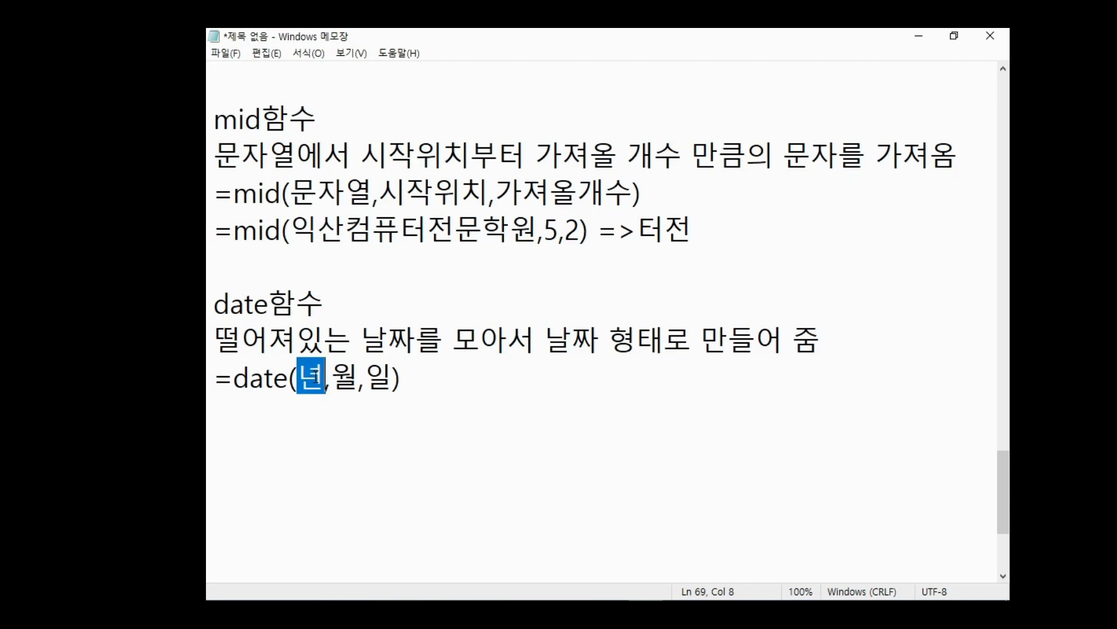
pyautogui.moveTo(328, 376); pyautogui.dragTo(348, 384)
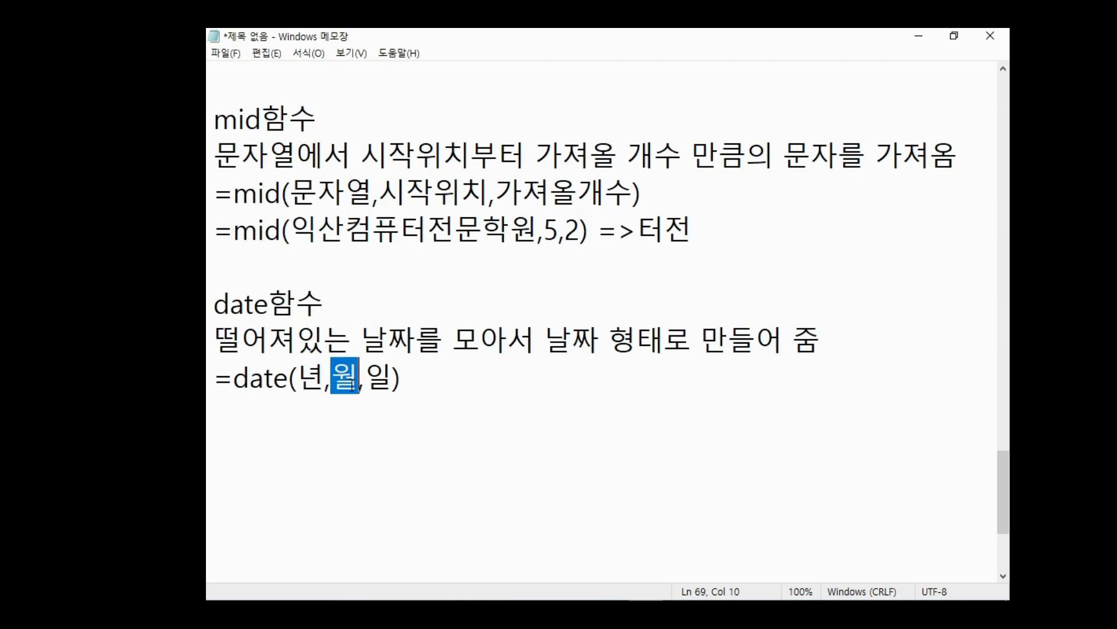
pyautogui.moveTo(365, 384); pyautogui.dragTo(390, 385)
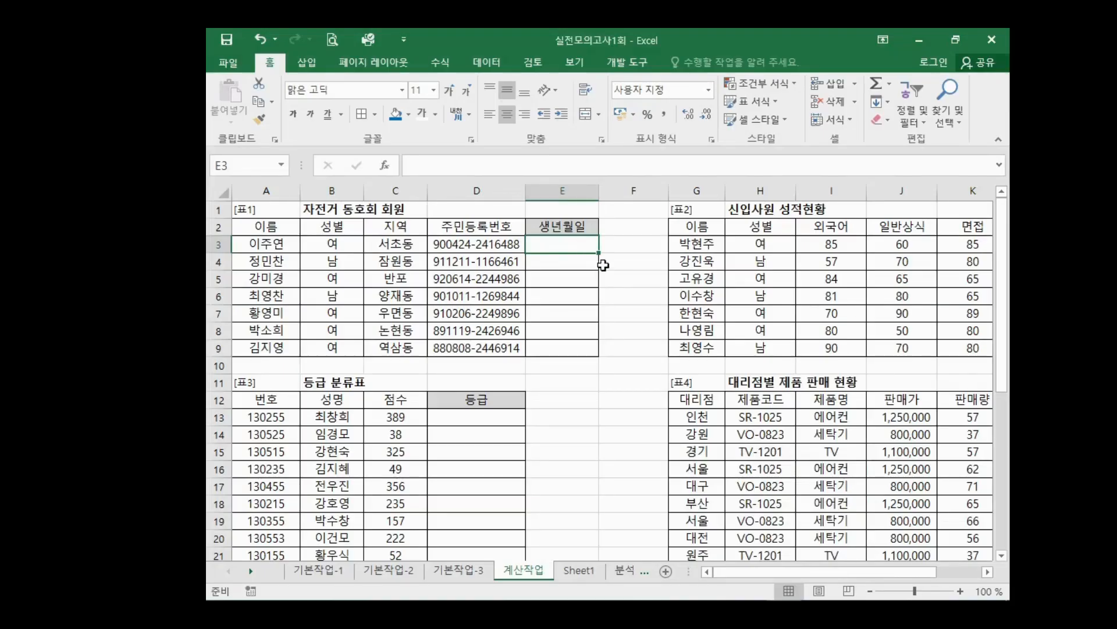
# - Start a MID formula in cell E3 of the 생년월일 column and open its function arguments, clear of the first table
pyautogui.write('=')
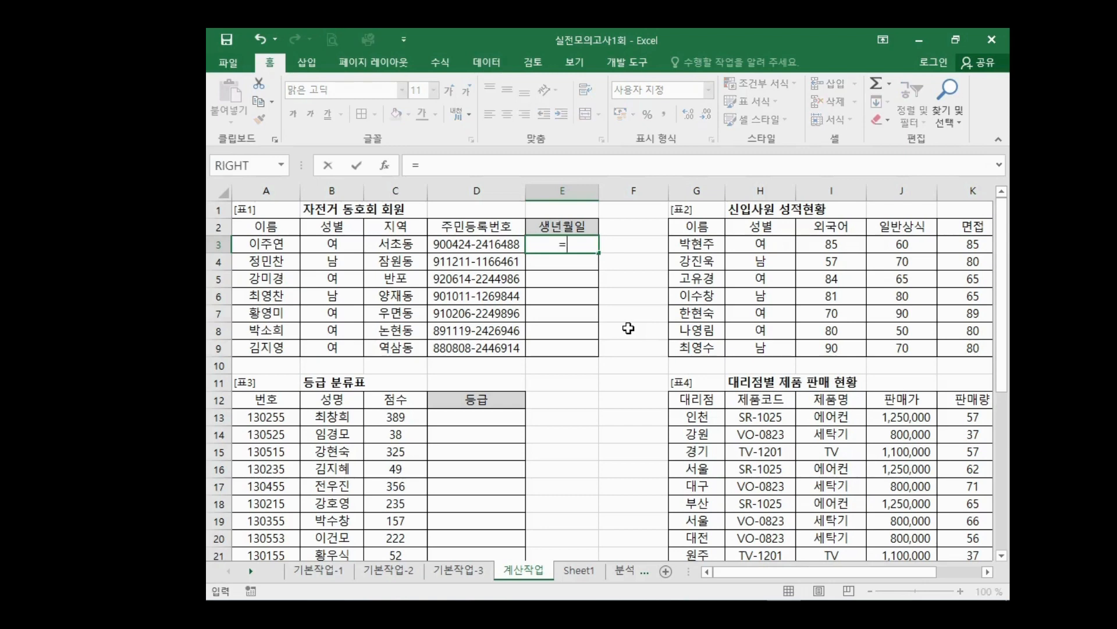
pyautogui.write('ㅇ')
pyautogui.press('BackSpace')
pyautogui.write('m')
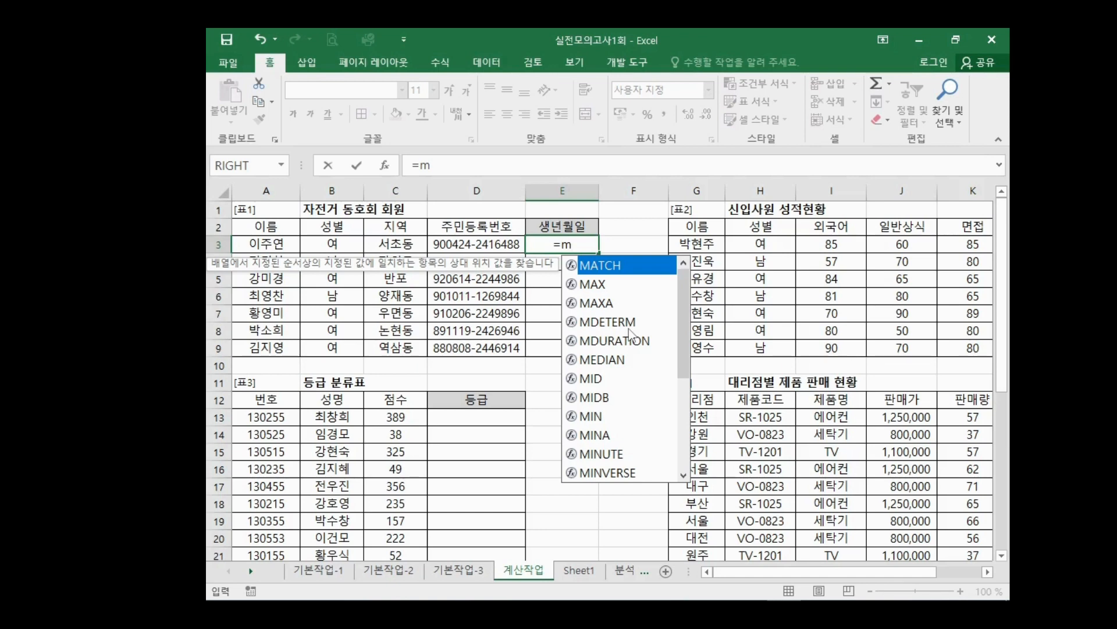
pyautogui.doubleClick(593, 378)
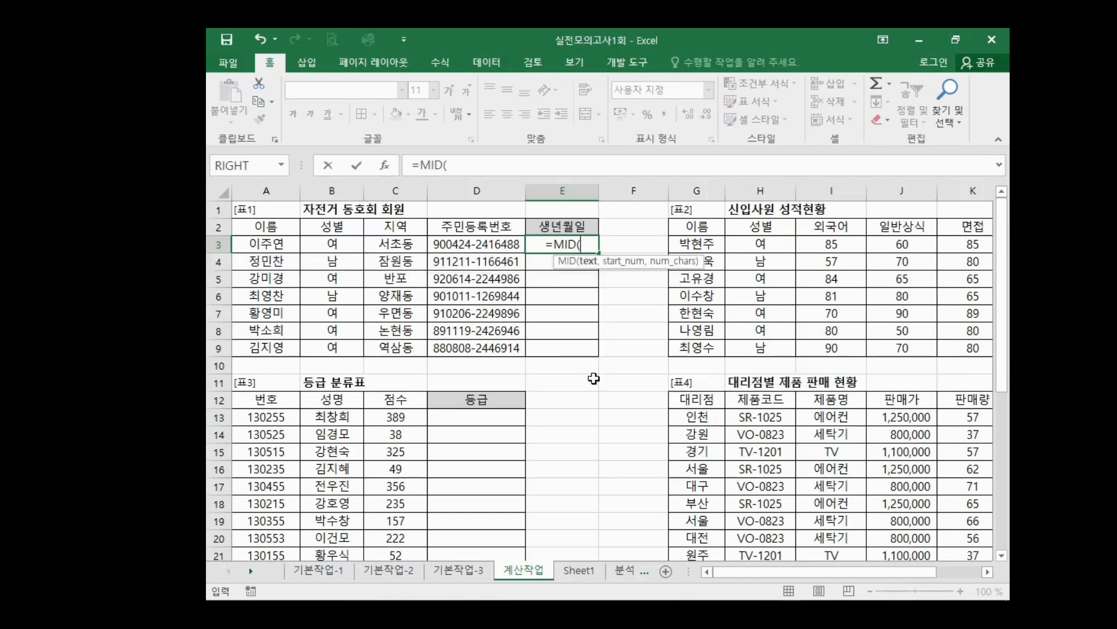
pyautogui.click(385, 165)
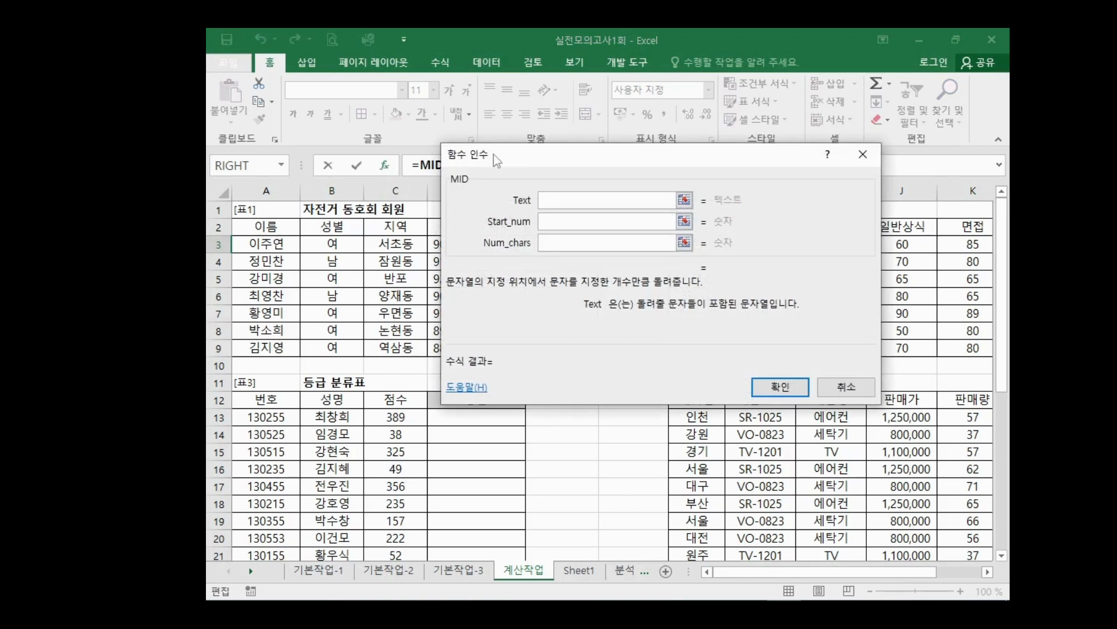
pyautogui.moveTo(563, 155); pyautogui.dragTo(676, 103)
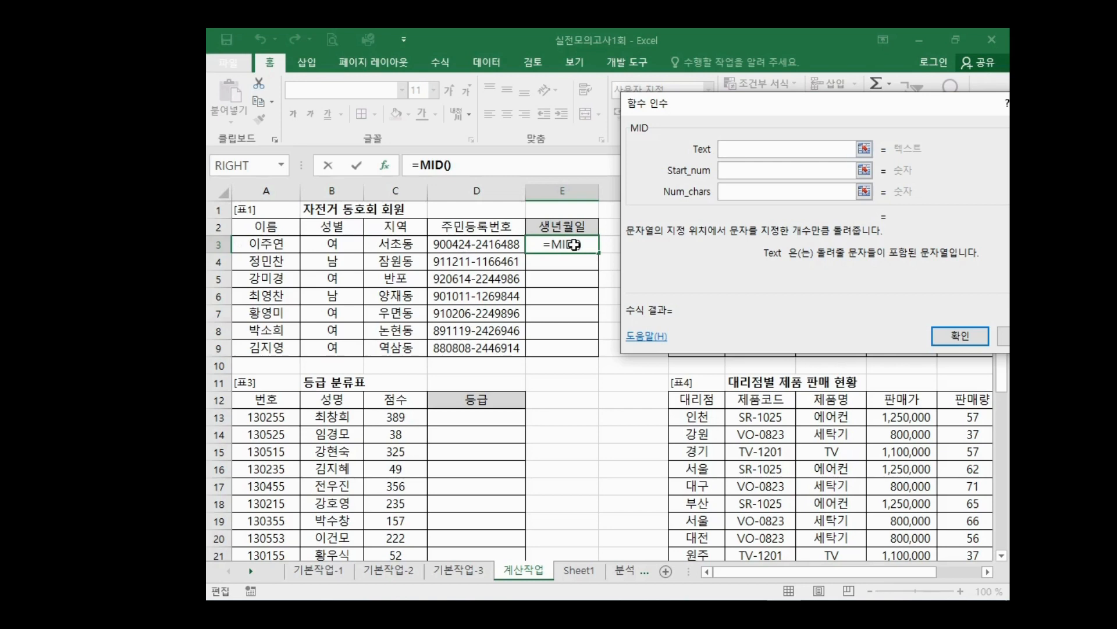
# - Complete the MID function with D3 as text, start position 1 and character count 2, and enter the formula in E3
pyautogui.click(478, 247)
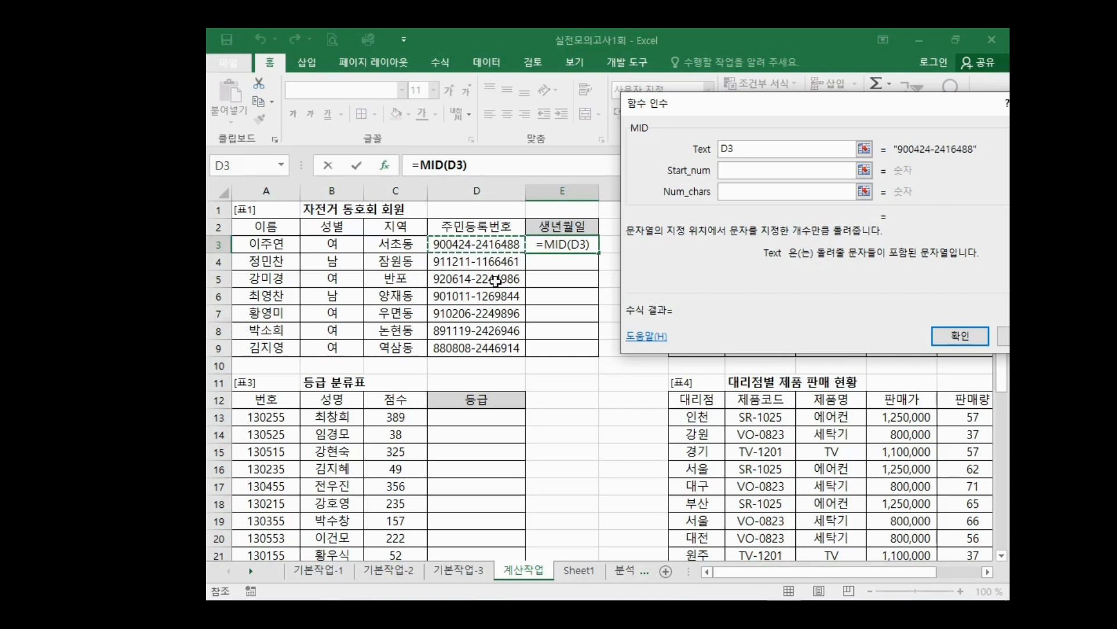
pyautogui.click(741, 171)
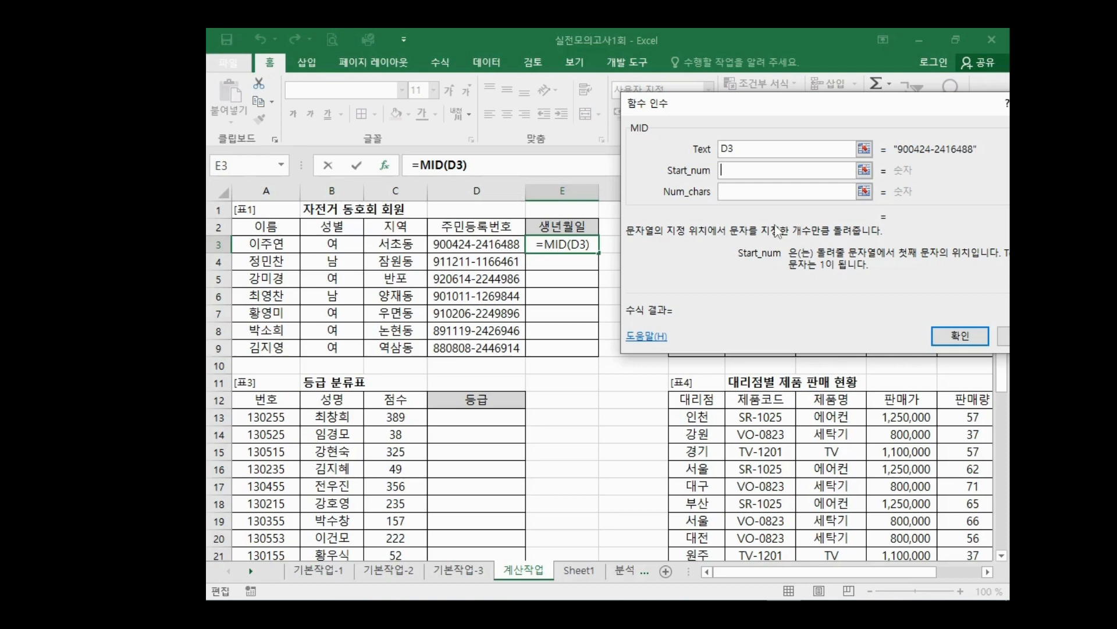
pyautogui.write('11')
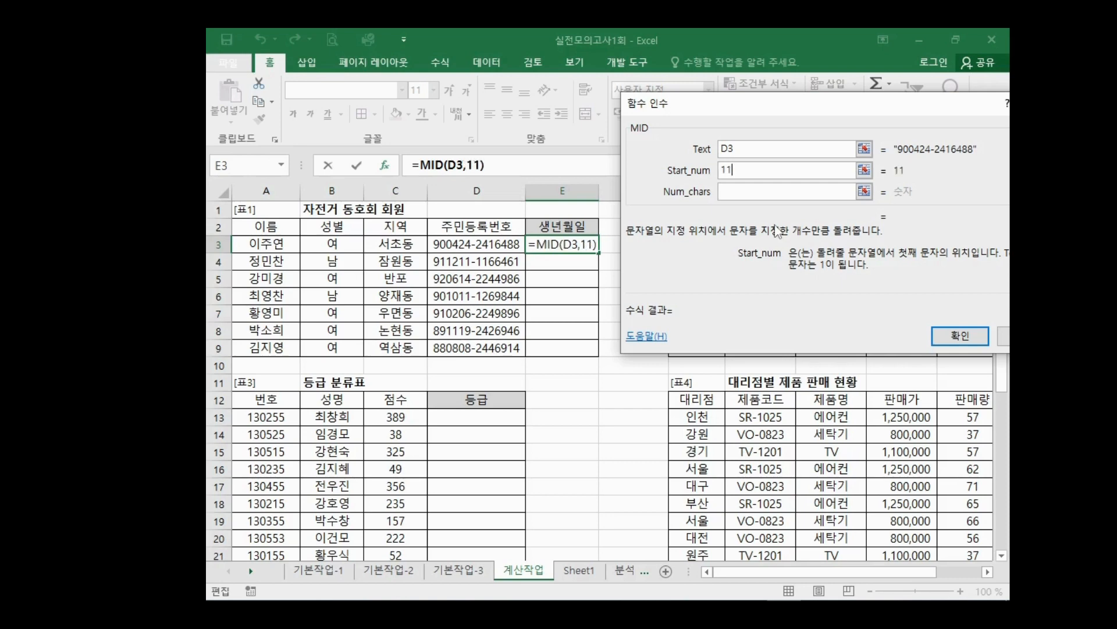
pyautogui.press('BackSpace')
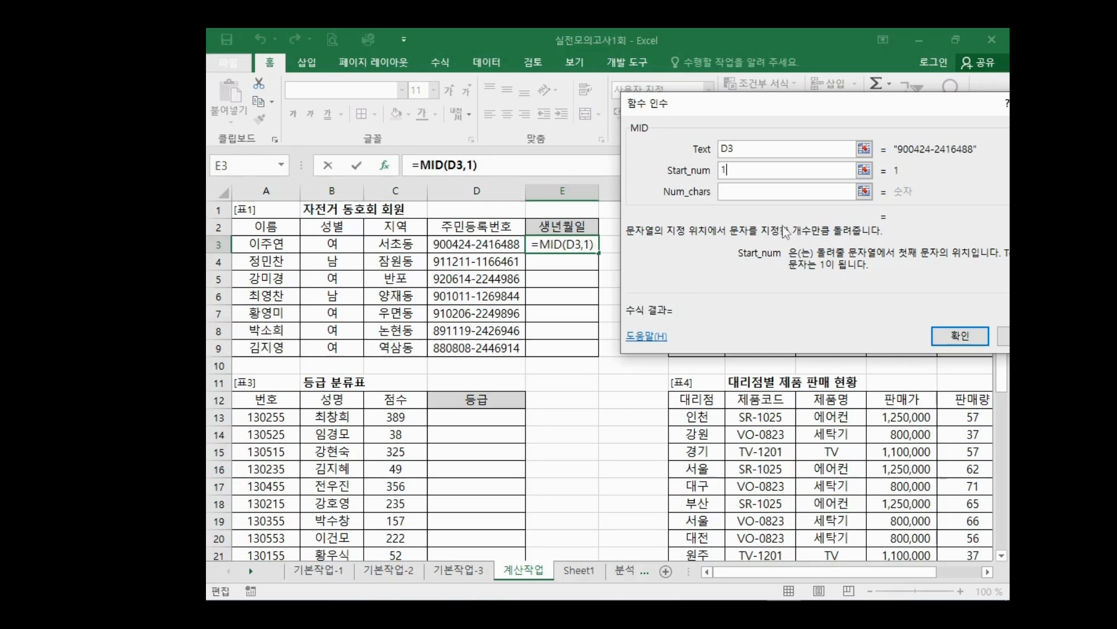
pyautogui.click(743, 195)
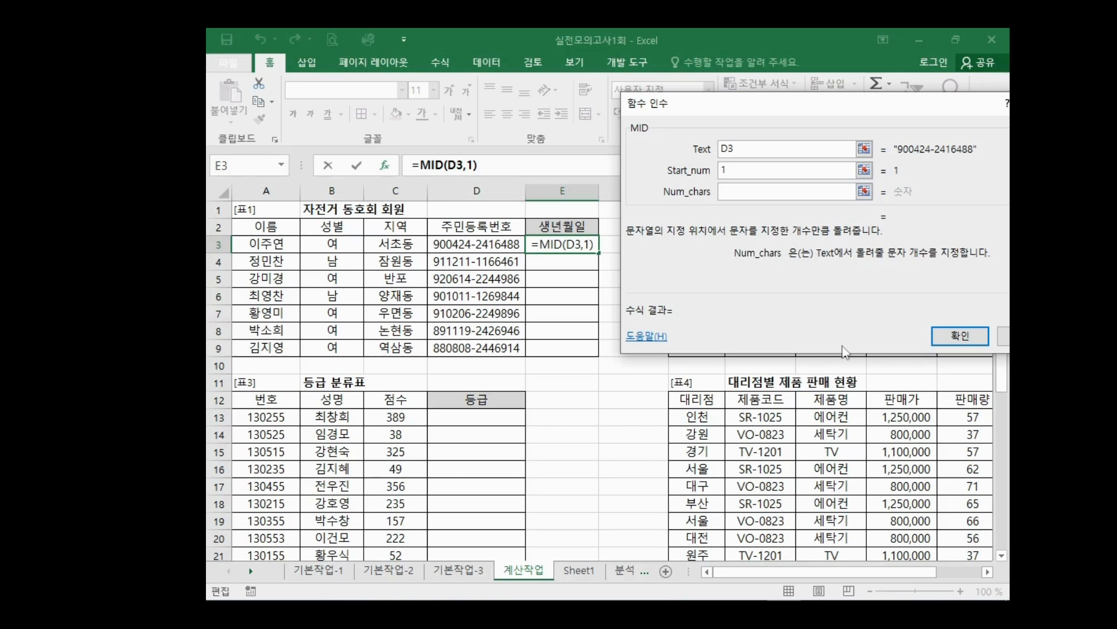
pyautogui.write('2')
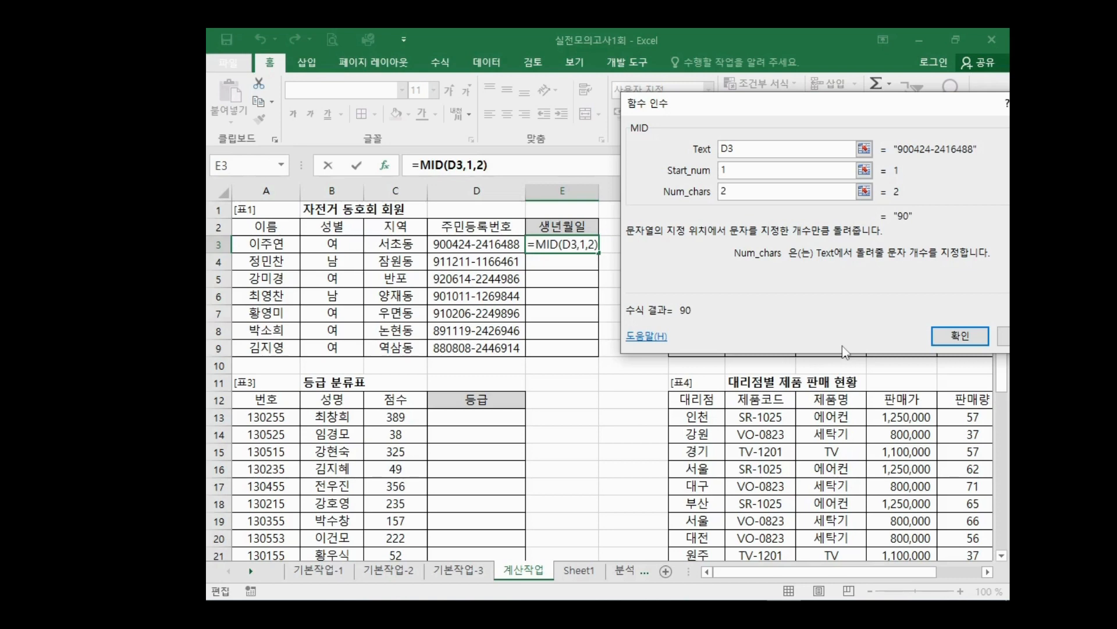
pyautogui.click(938, 340)
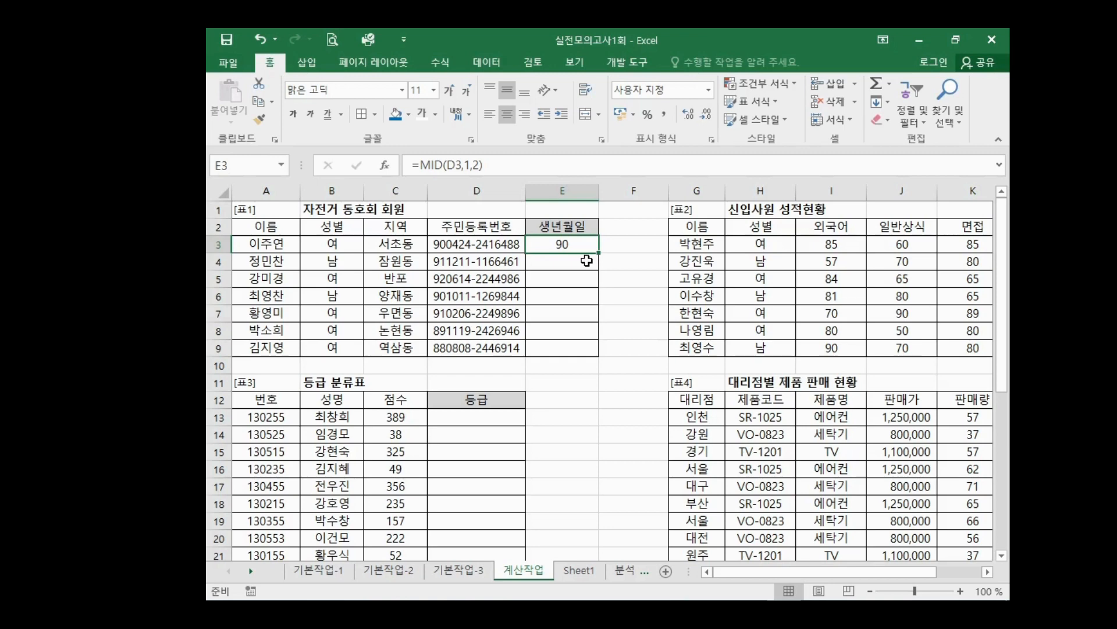
# - Switch to the Notepad notes and highlight the year argument, the full argument list and the equals sign of the DATE syntax line
pyautogui.click(638, 611)
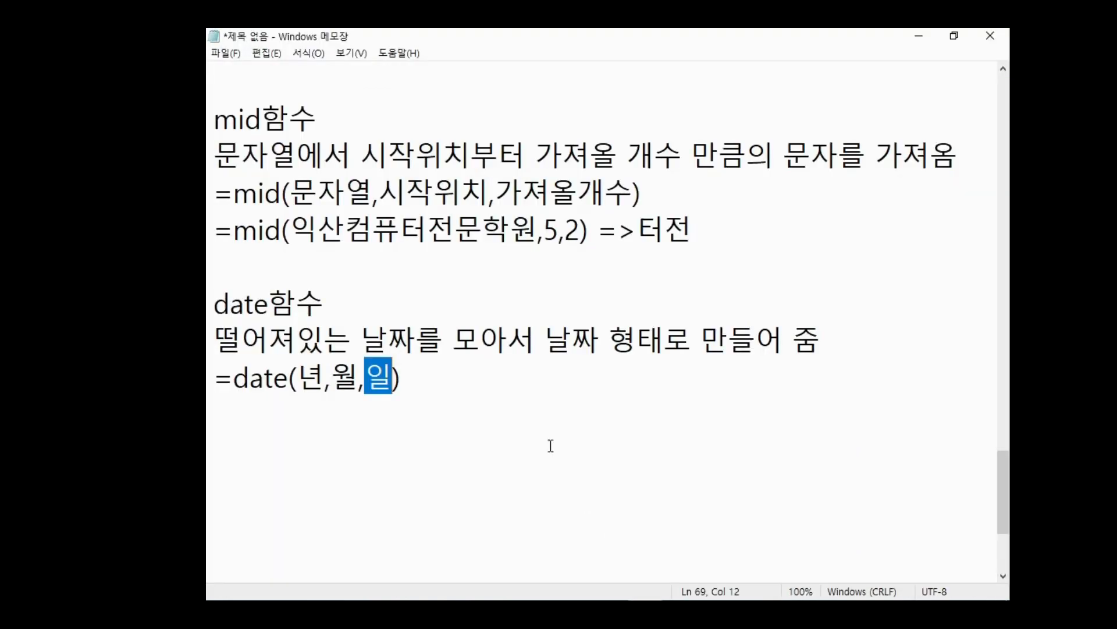
pyautogui.scroll(-1, 283, 382)
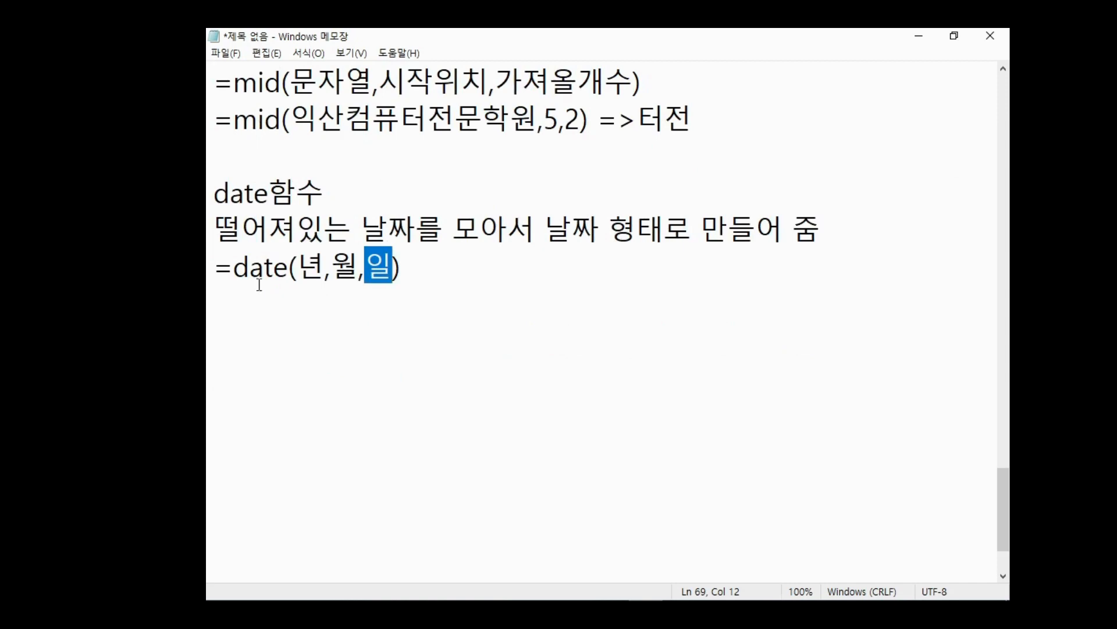
pyautogui.moveTo(233, 269); pyautogui.dragTo(314, 269)
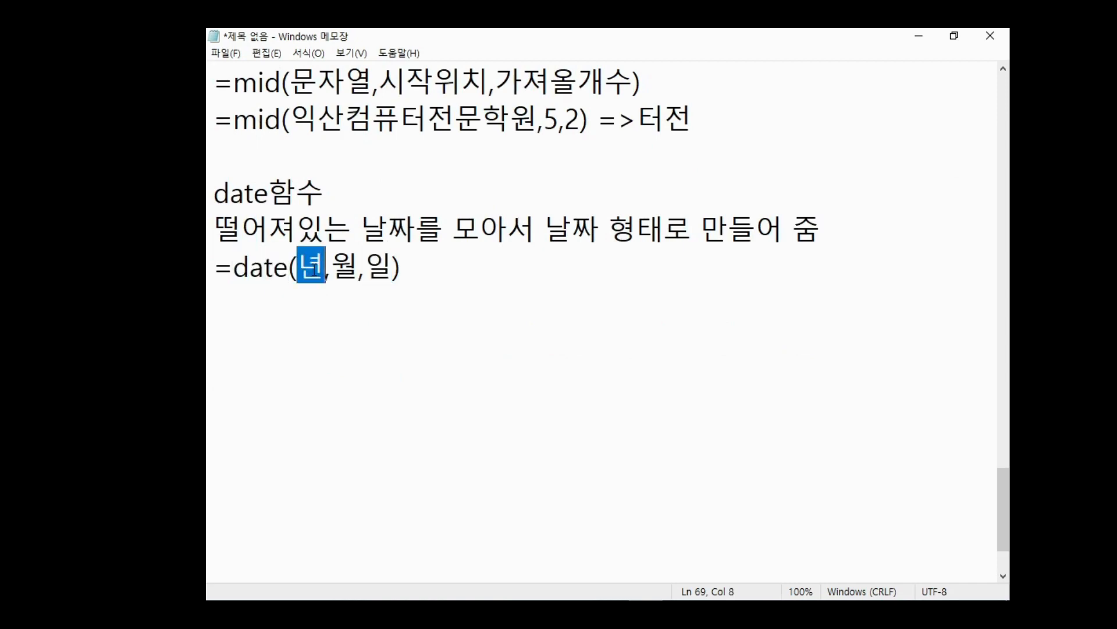
pyautogui.doubleClick(315, 268)
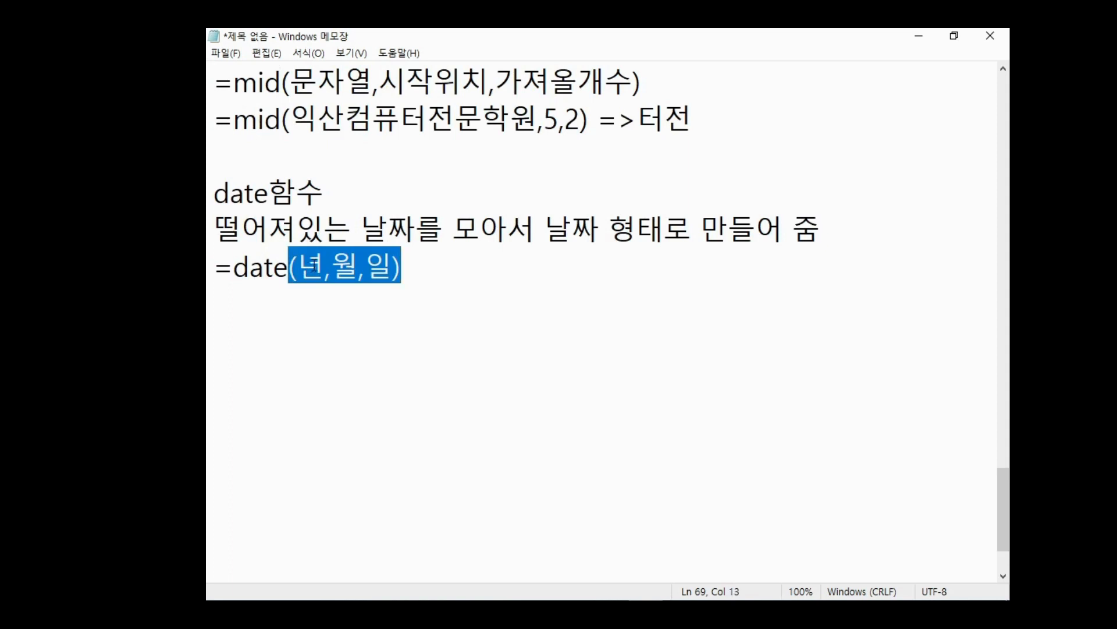
pyautogui.click(299, 267)
pyautogui.moveTo(300, 268); pyautogui.dragTo(319, 265)
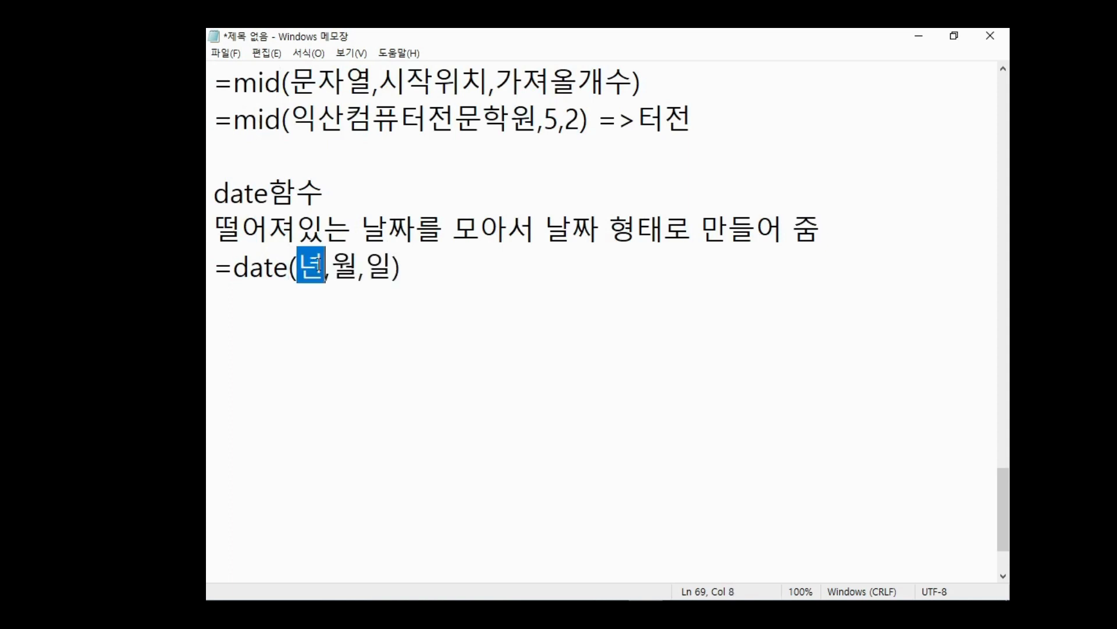
pyautogui.moveTo(235, 272); pyautogui.dragTo(324, 269)
pyautogui.moveTo(233, 268); pyautogui.dragTo(223, 267)
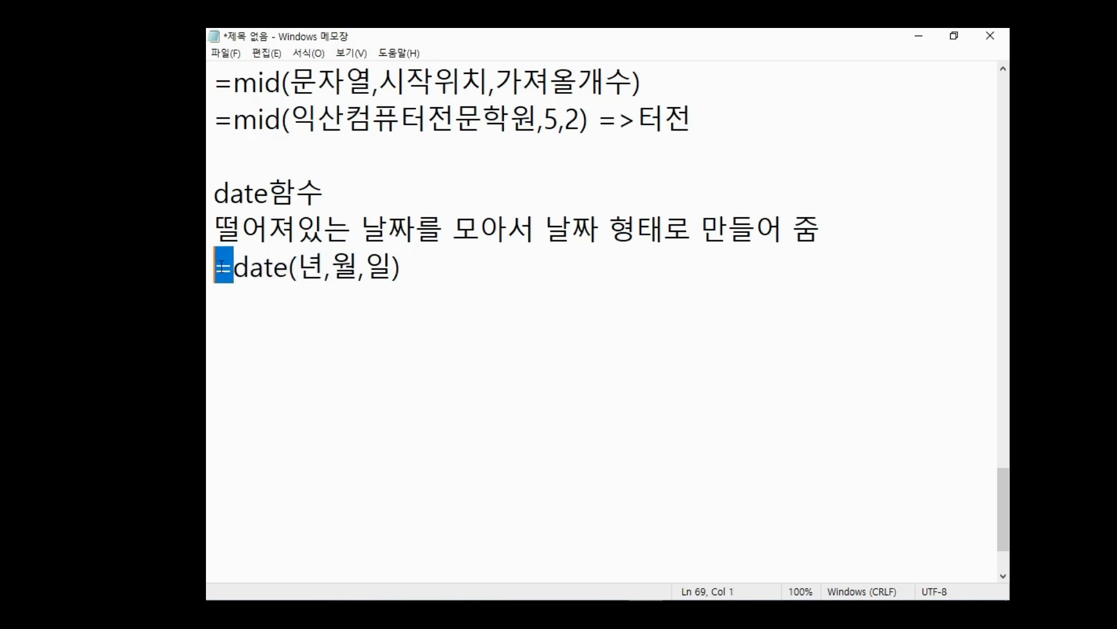
pyautogui.click(248, 271)
# - Return to Excel, wrap the MID formula in E3 in a DATE function and open the DATE function's arguments
pyautogui.hotkey('alt', 'Tab')
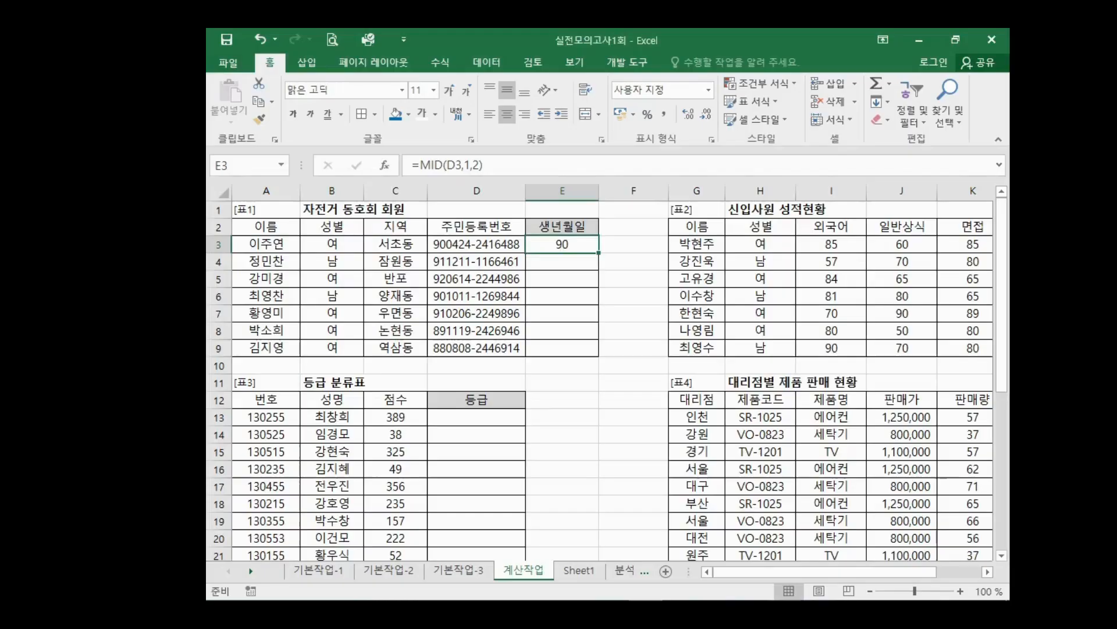
pyautogui.moveTo(420, 167); pyautogui.dragTo(407, 175)
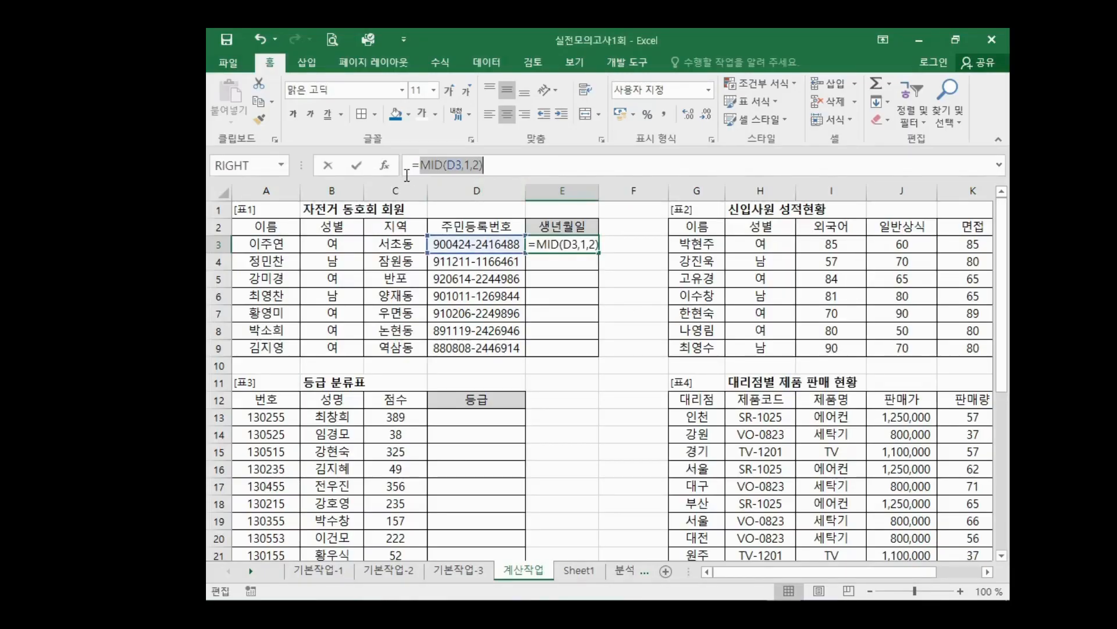
pyautogui.click(422, 169)
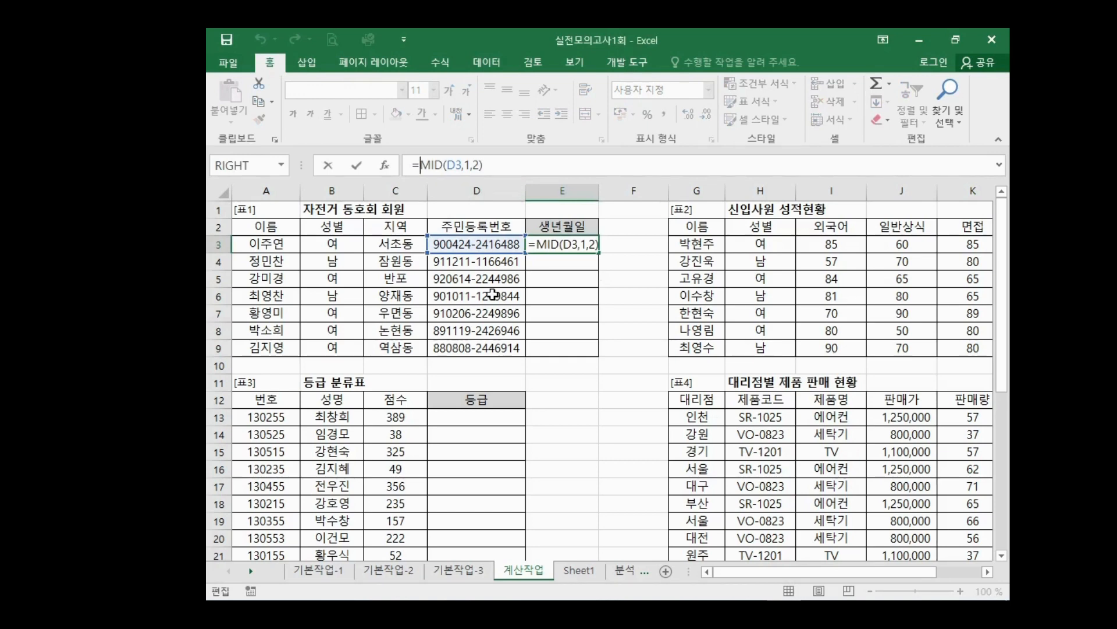
pyautogui.write('d')
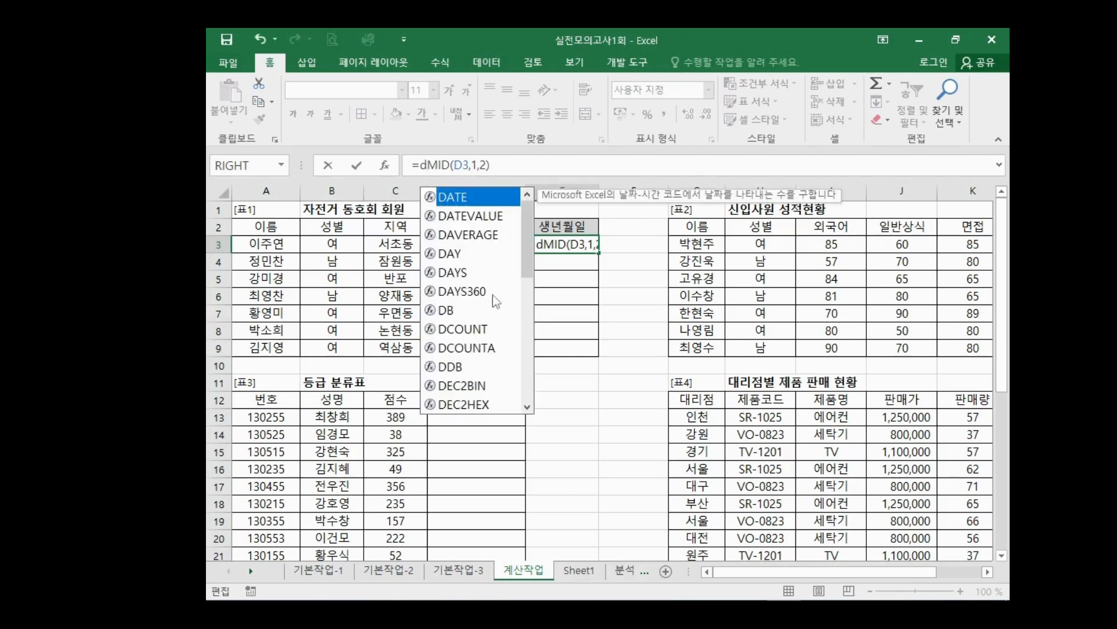
pyautogui.doubleClick(464, 197)
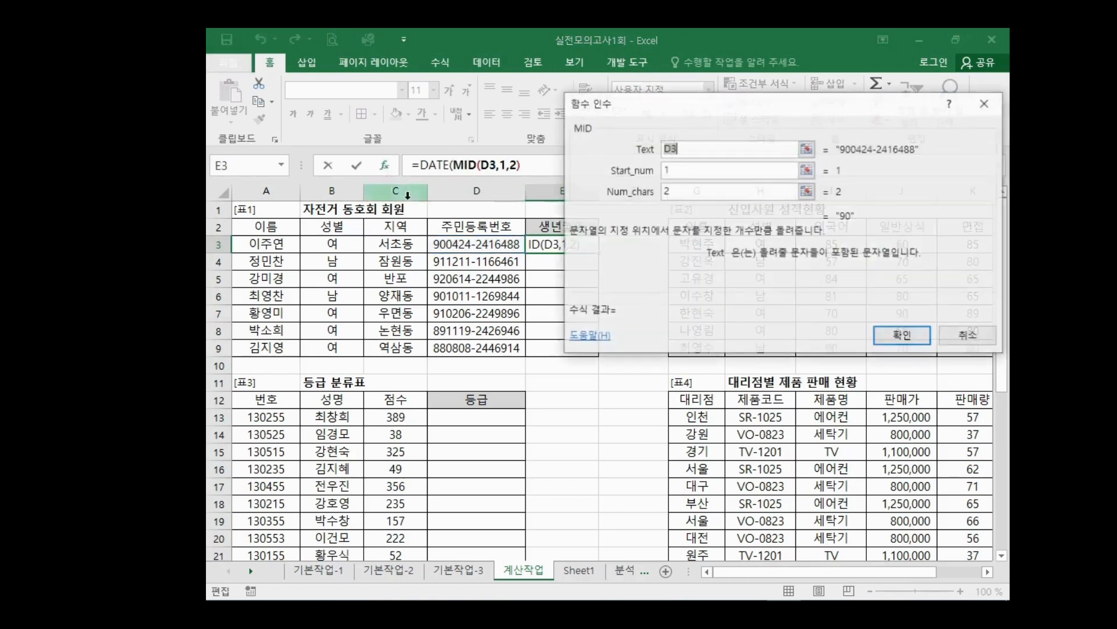
pyautogui.click(384, 165)
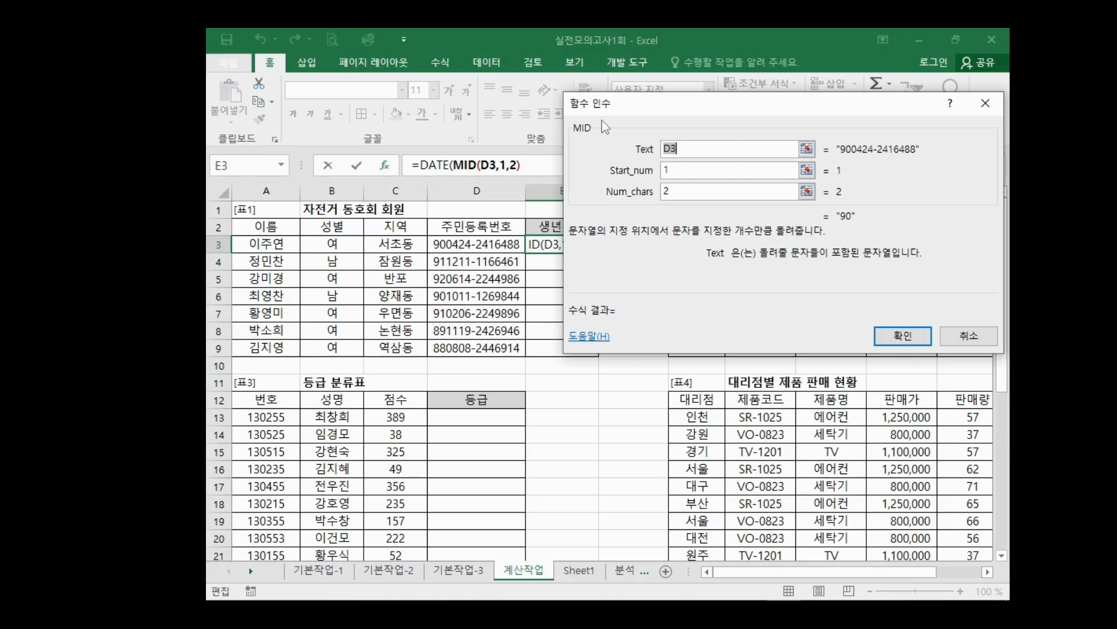
pyautogui.click(428, 165)
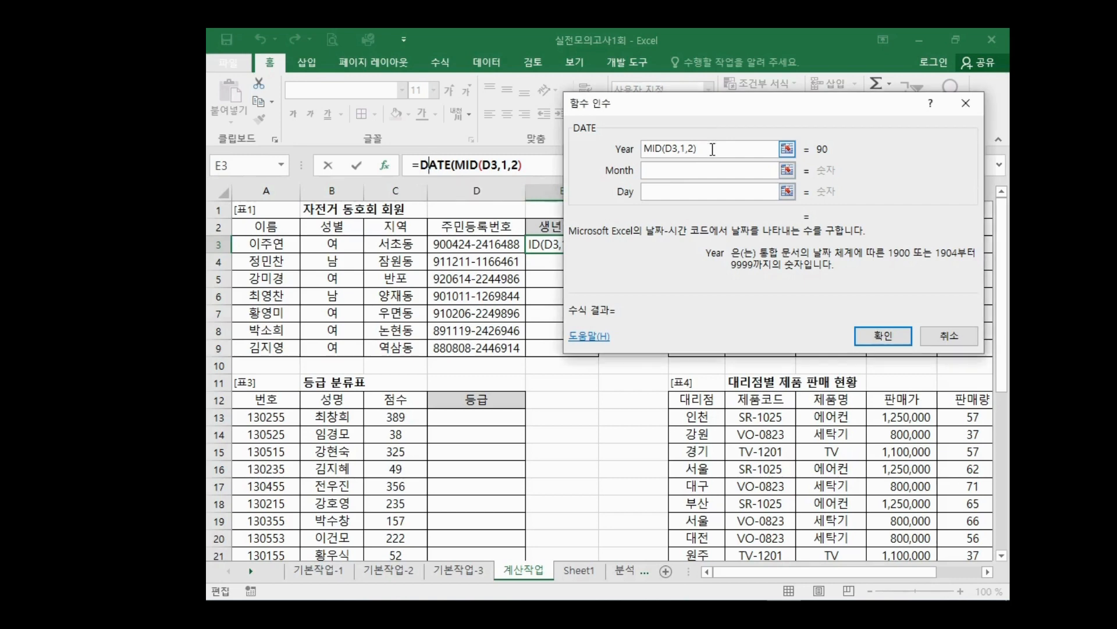
# - Copy the Year argument MID(D3,1,2) into the Month and Day arguments of the DATE function
pyautogui.moveTo(712, 148); pyautogui.dragTo(584, 150)
pyautogui.hotkey('ctrl', 'c')
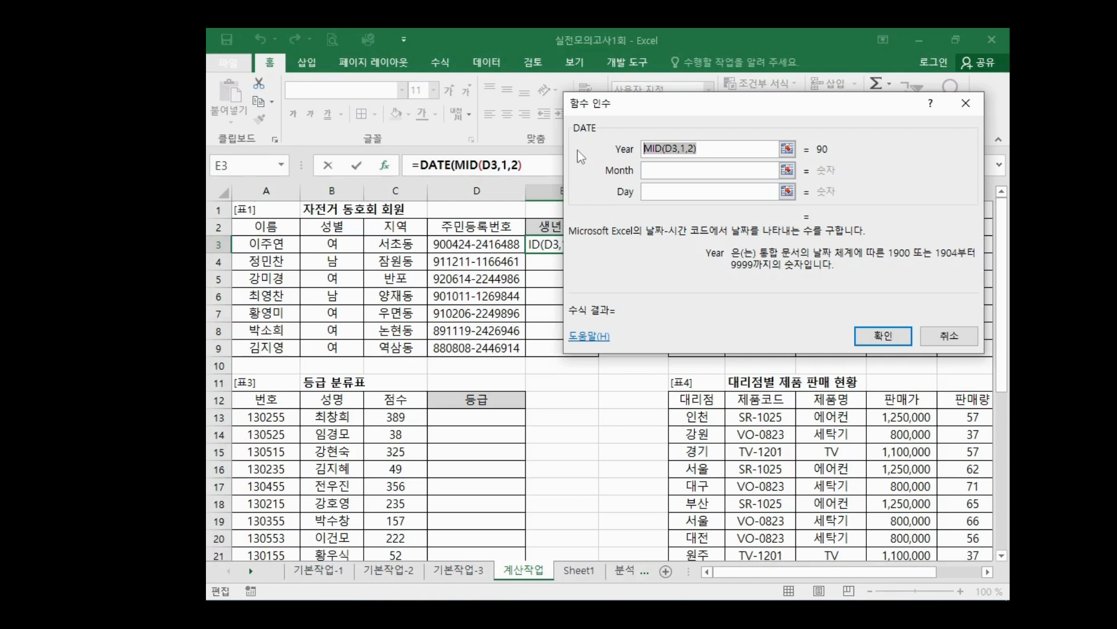
pyautogui.click(649, 176)
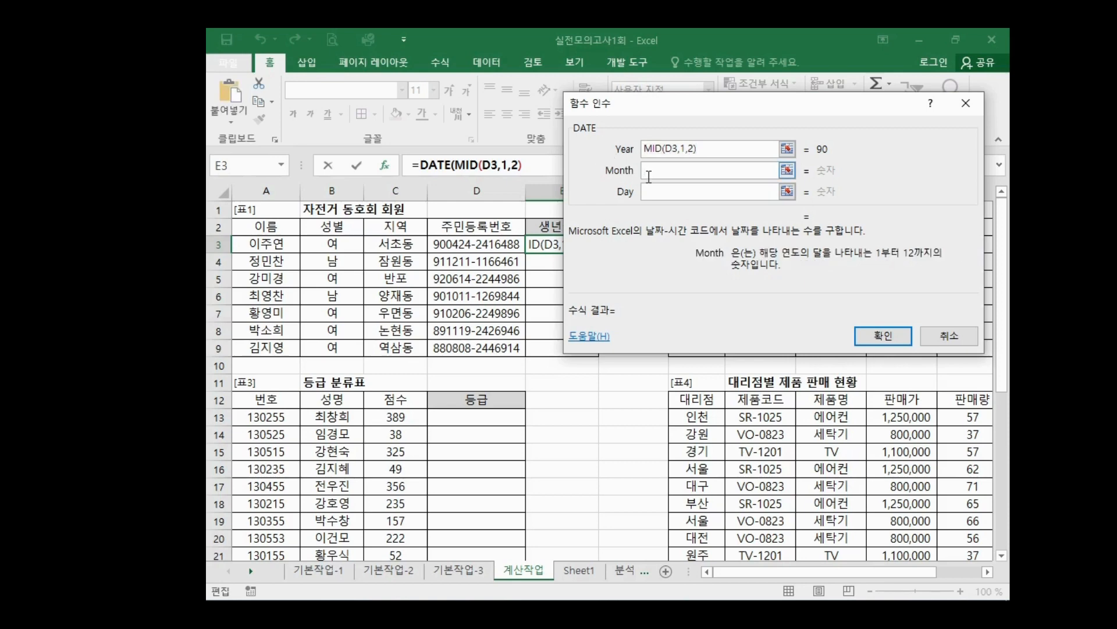
pyautogui.hotkey('ctrl', 'v')
pyautogui.click(658, 191)
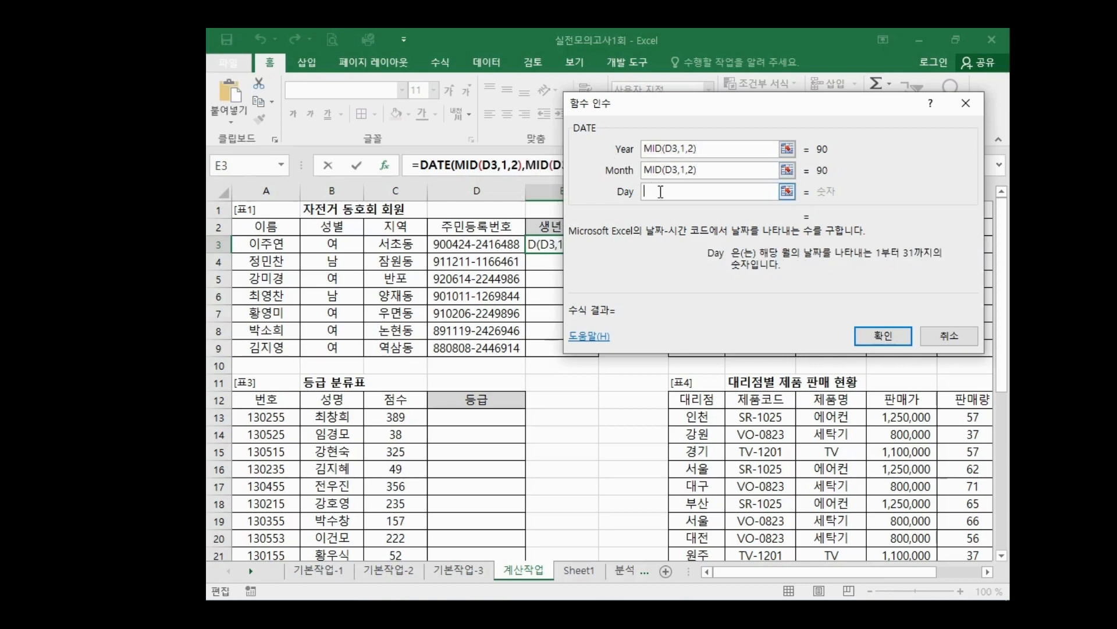
pyautogui.hotkey('ctrl', 'v')
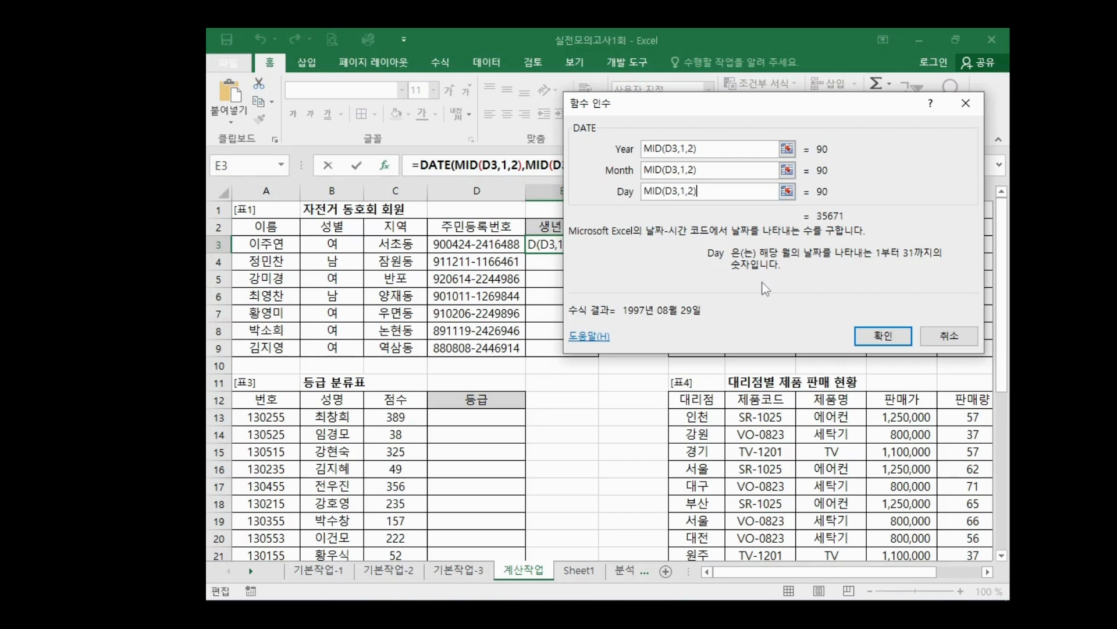
# - Change the MID start position to 3 in the Month argument and to 5 in the Day argument
pyautogui.click(685, 169)
pyautogui.press('Delete')
pyautogui.write('3')
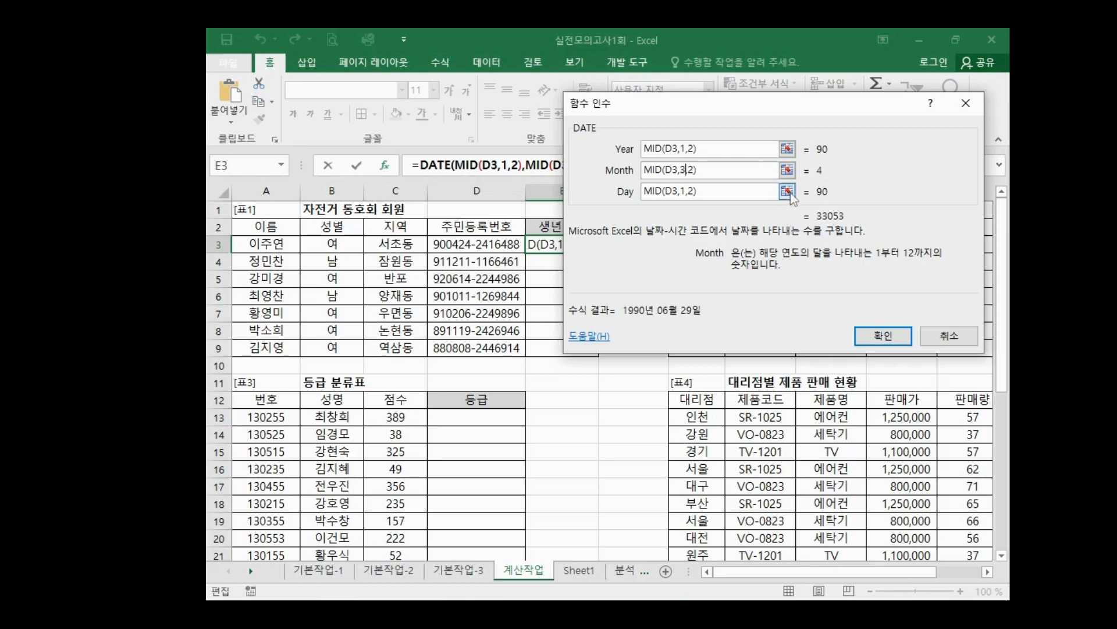
pyautogui.click(682, 191)
pyautogui.press('Delete')
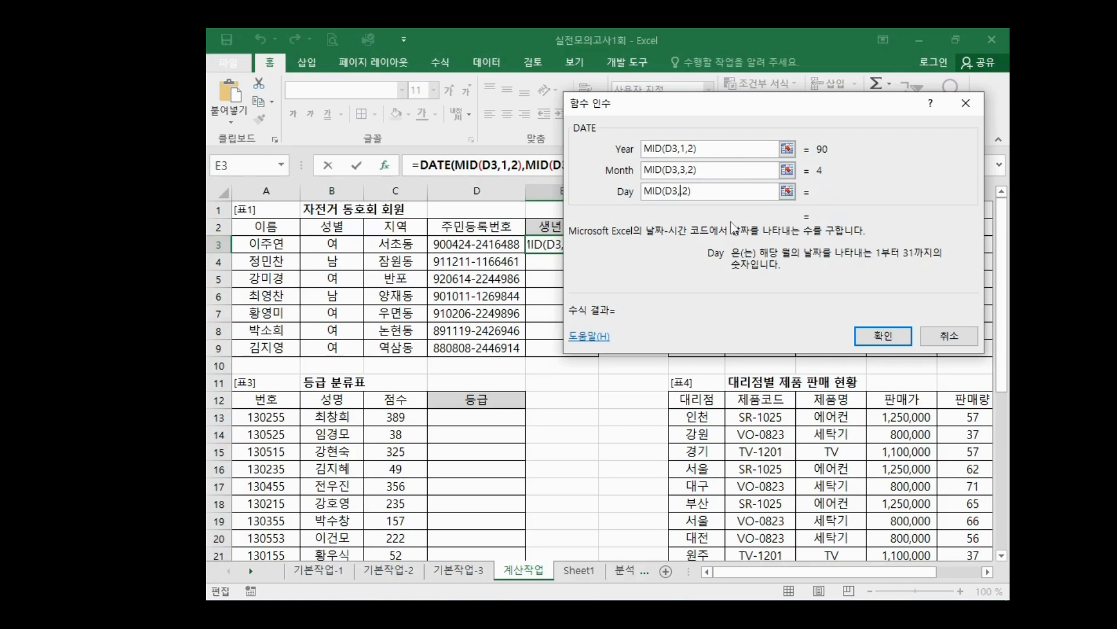
pyautogui.write('5')
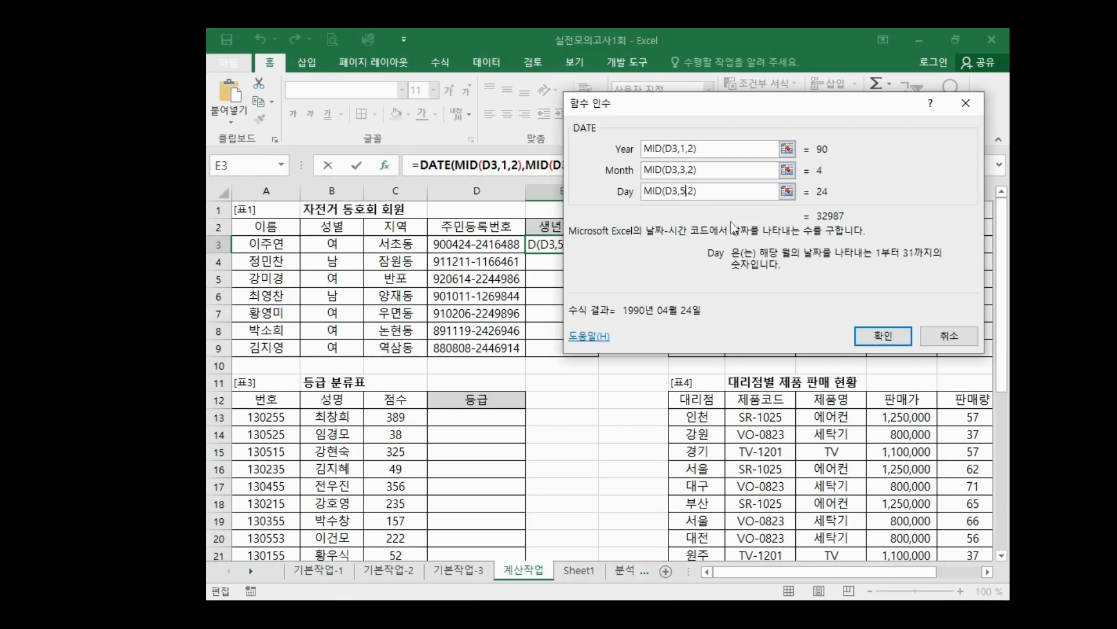
# - Append +1900 to the Year argument and enter the DATE formula in E3
pyautogui.click(737, 153)
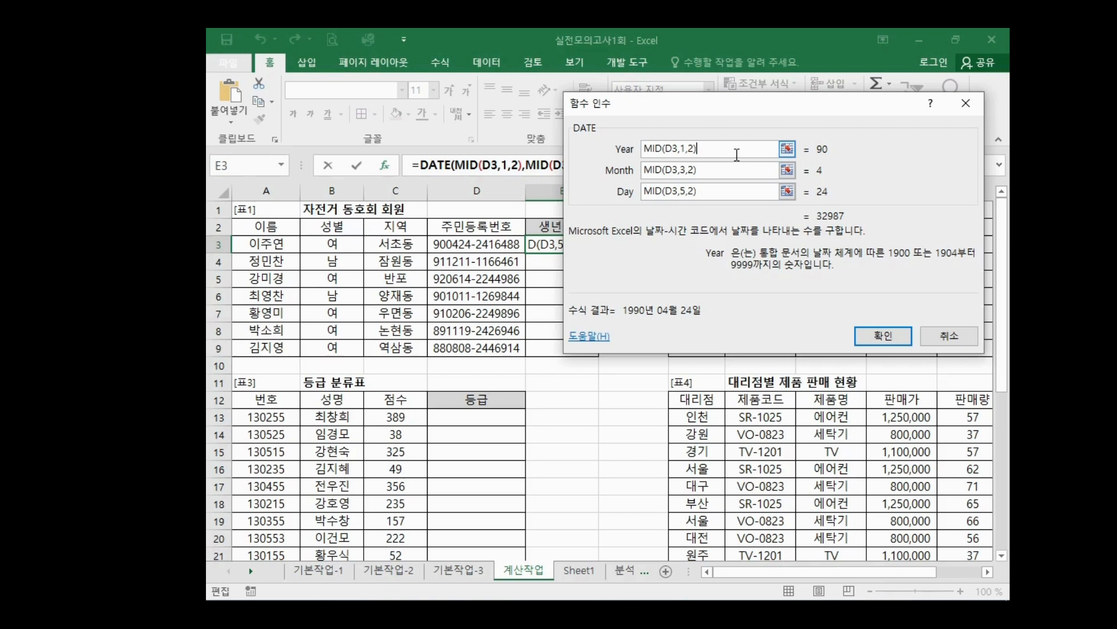
pyautogui.write('+1900')
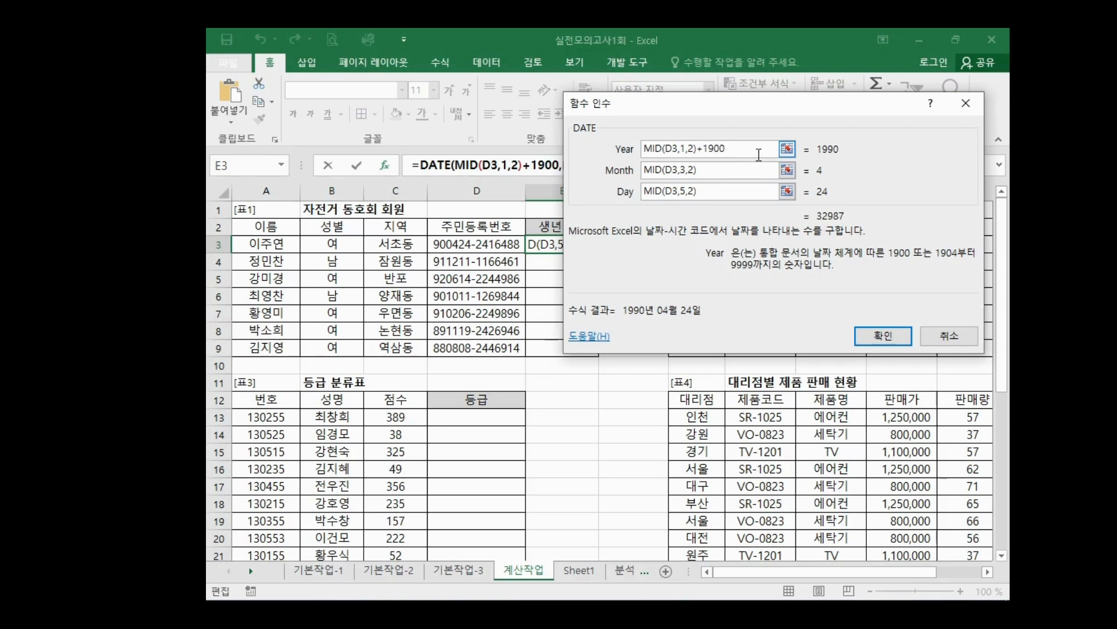
pyautogui.click(870, 338)
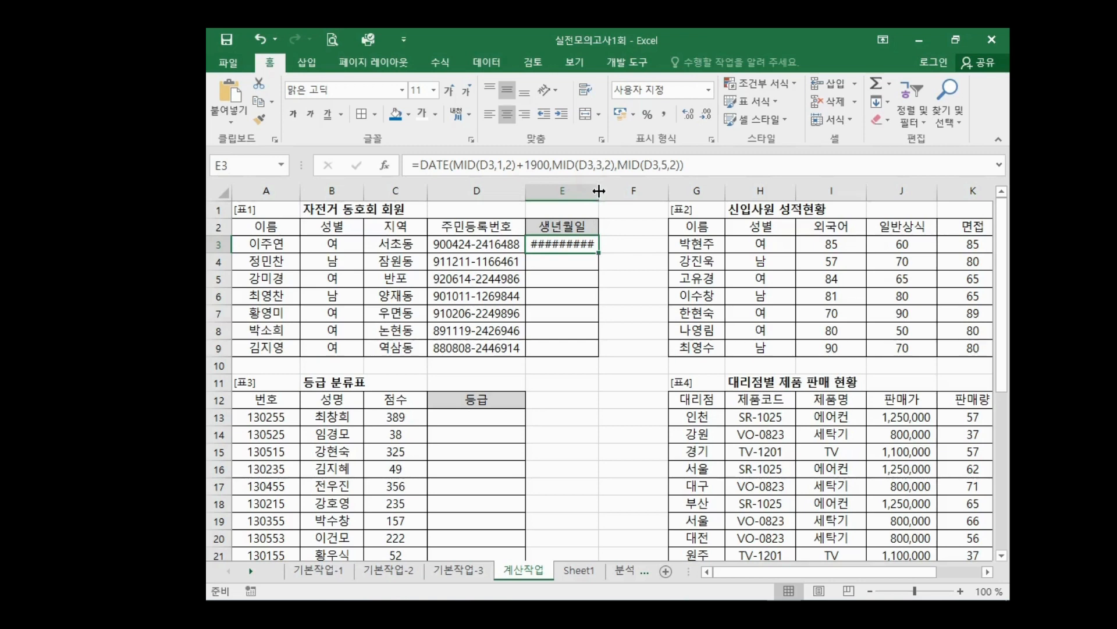
# - Autofit the width of column E and fill the birth date formula down to E9
pyautogui.doubleClick(599, 191)
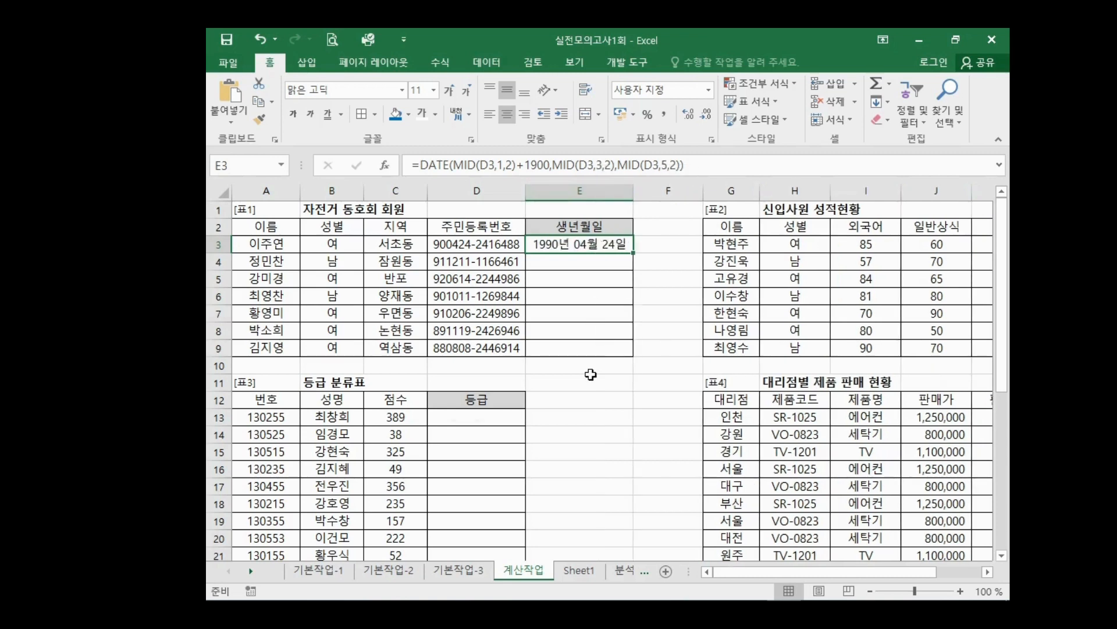
pyautogui.doubleClick(634, 254)
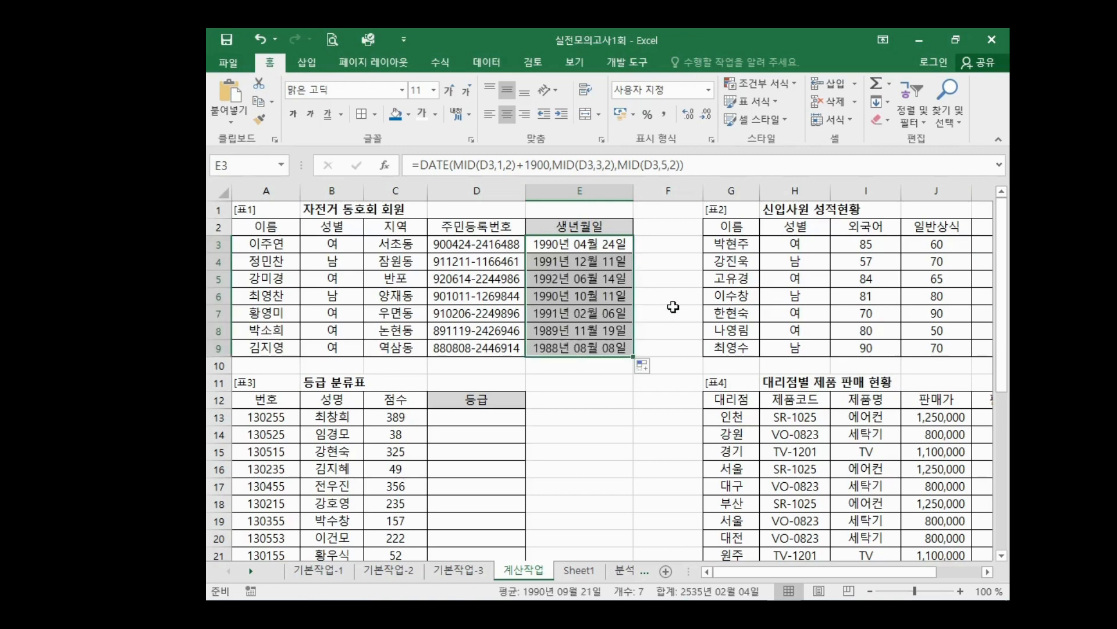
# - Clear the 생년월일 cells E3:E9, then start a MID formula in E3 and open its function arguments
pyautogui.press('Delete')
pyautogui.click(584, 243)
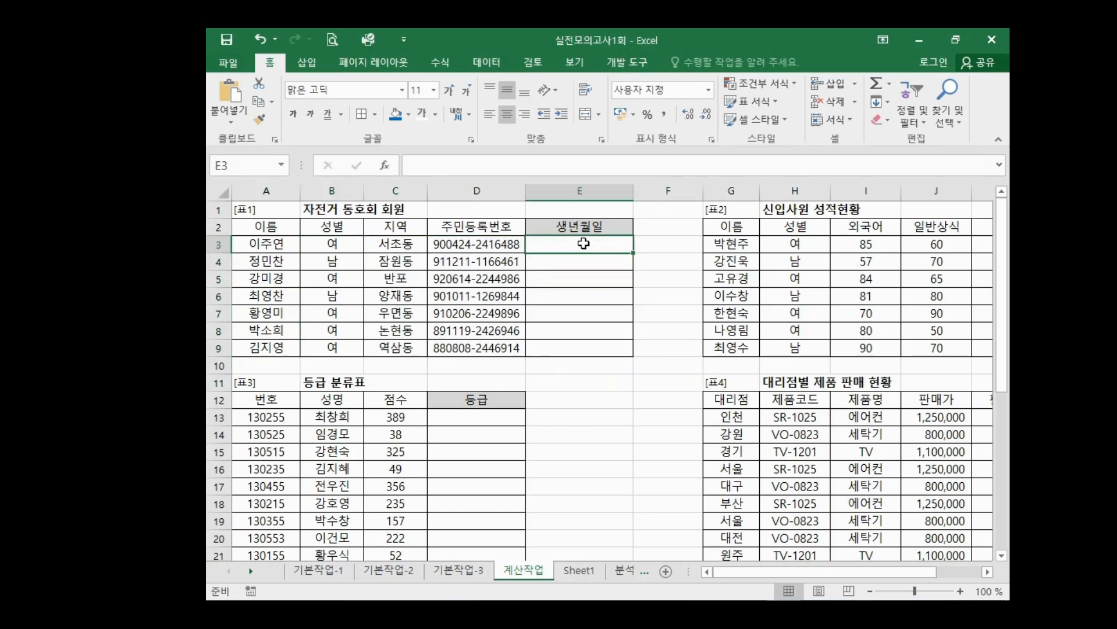
pyautogui.write('=m')
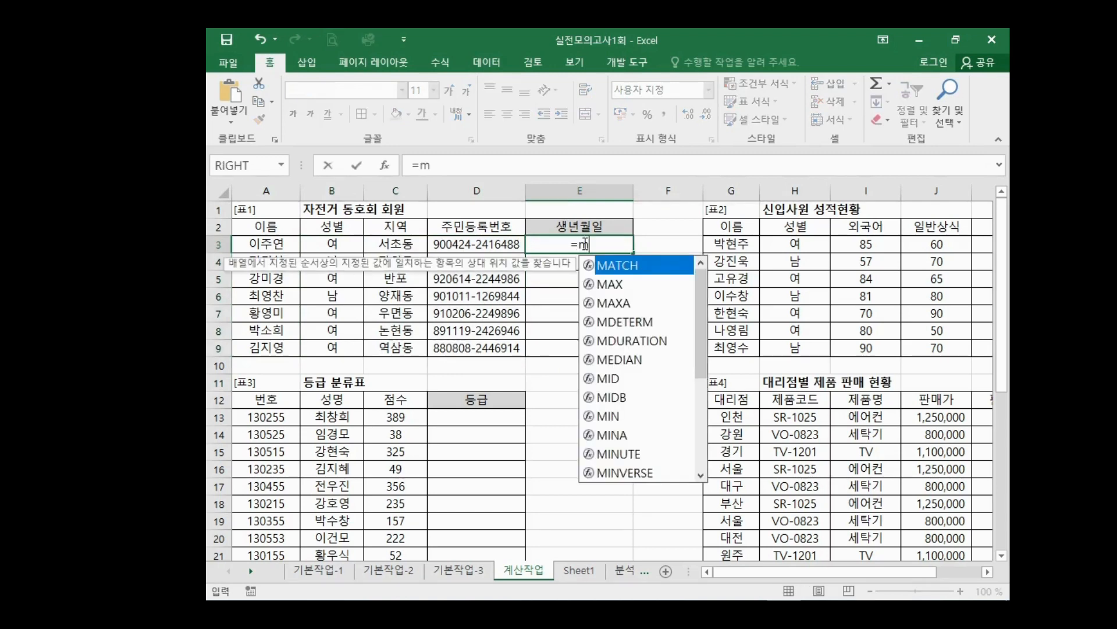
pyautogui.doubleClick(609, 378)
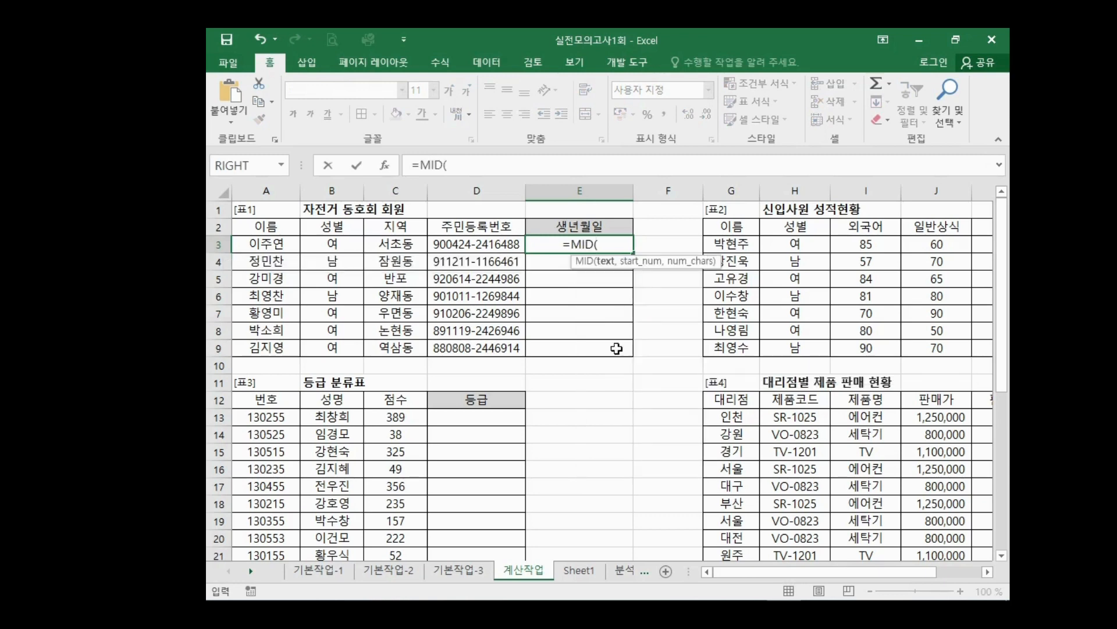
pyautogui.click(393, 172)
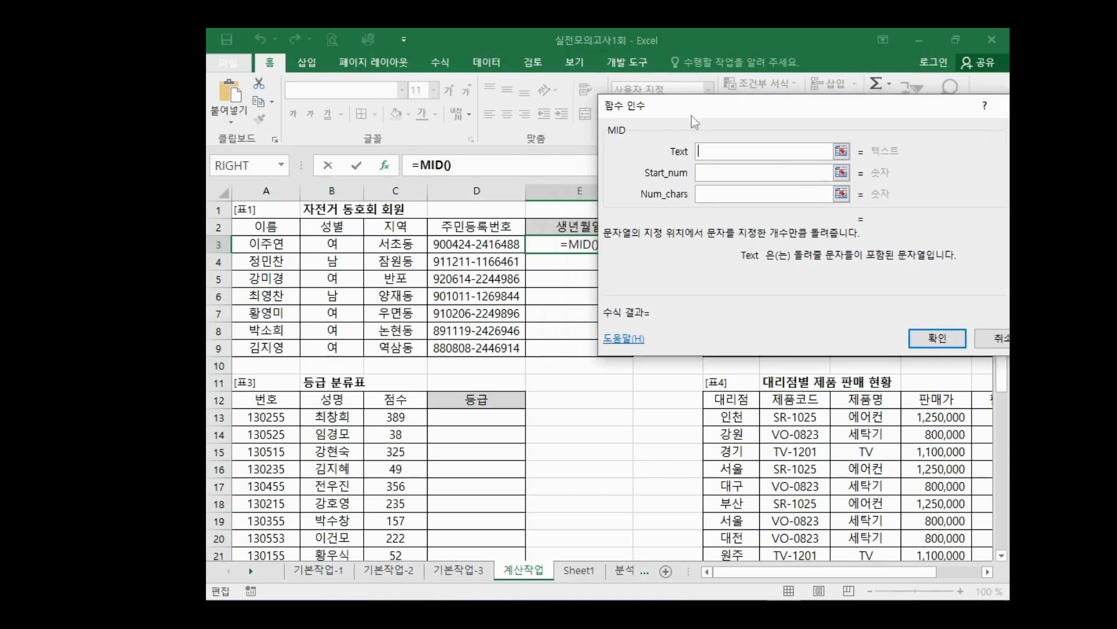
# - Set the MID arguments to text D3, start position 1 and character count 2, and enter the formula in E3
pyautogui.click(472, 245)
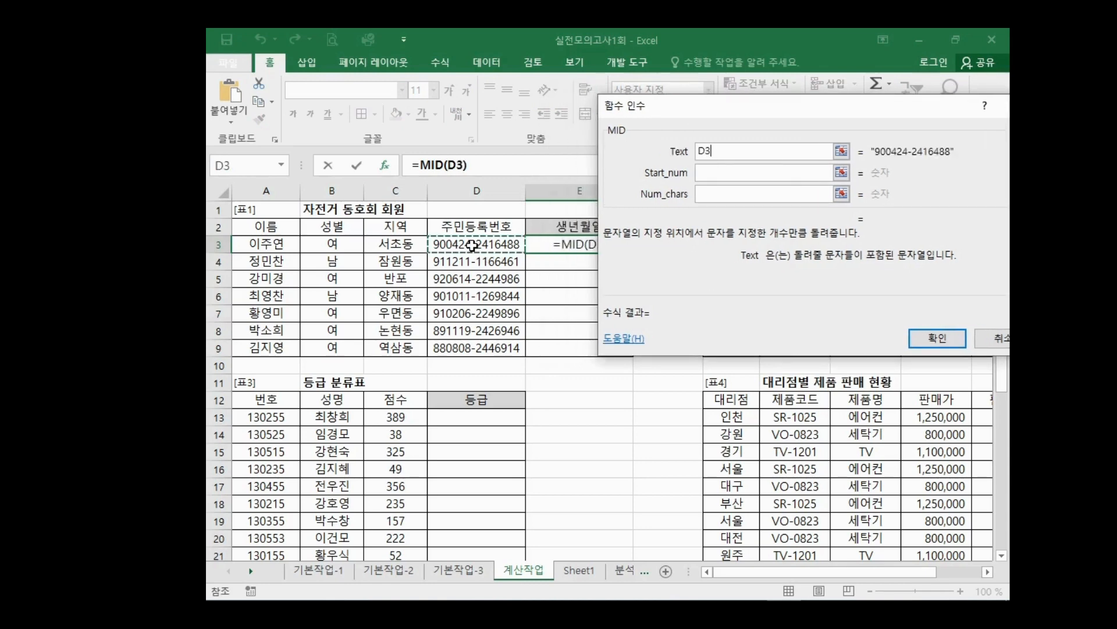
pyautogui.click(714, 172)
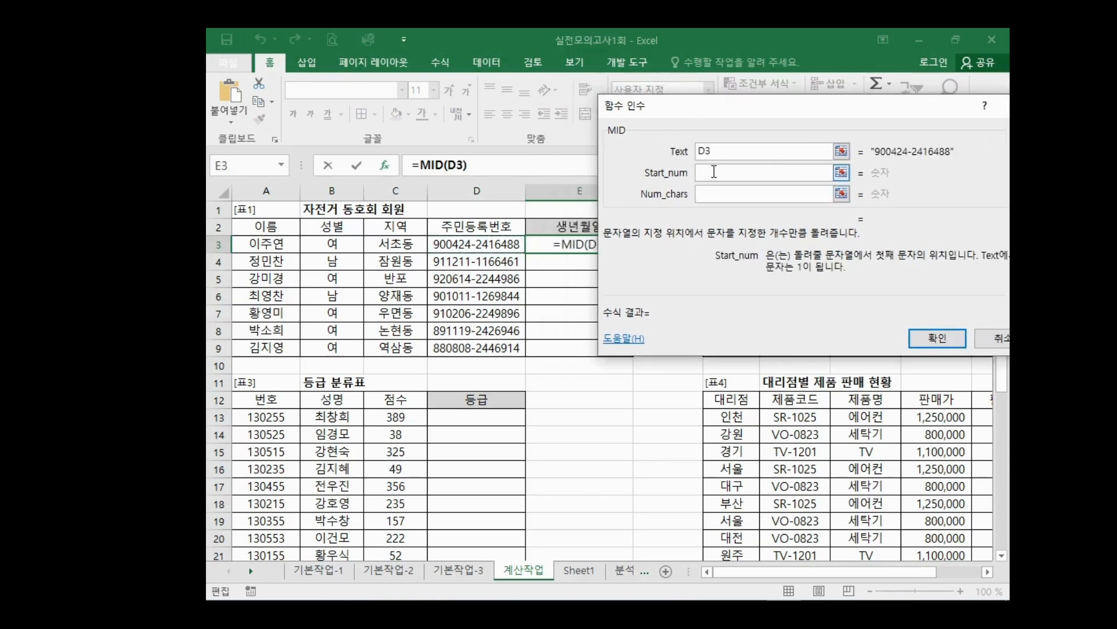
pyautogui.write('1')
pyautogui.click(716, 195)
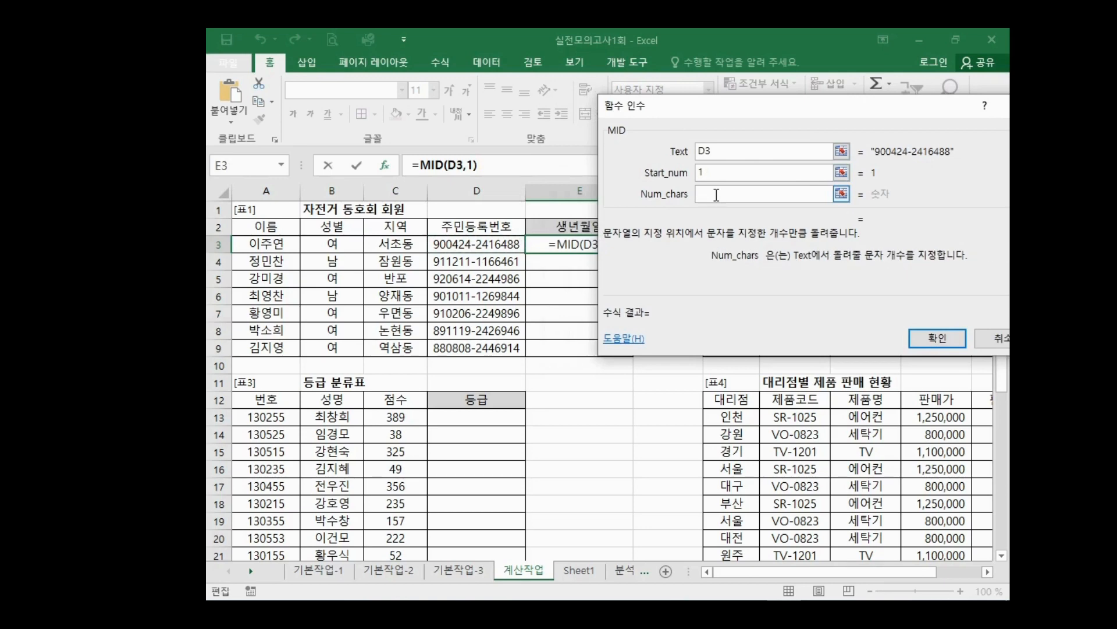
pyautogui.write('2')
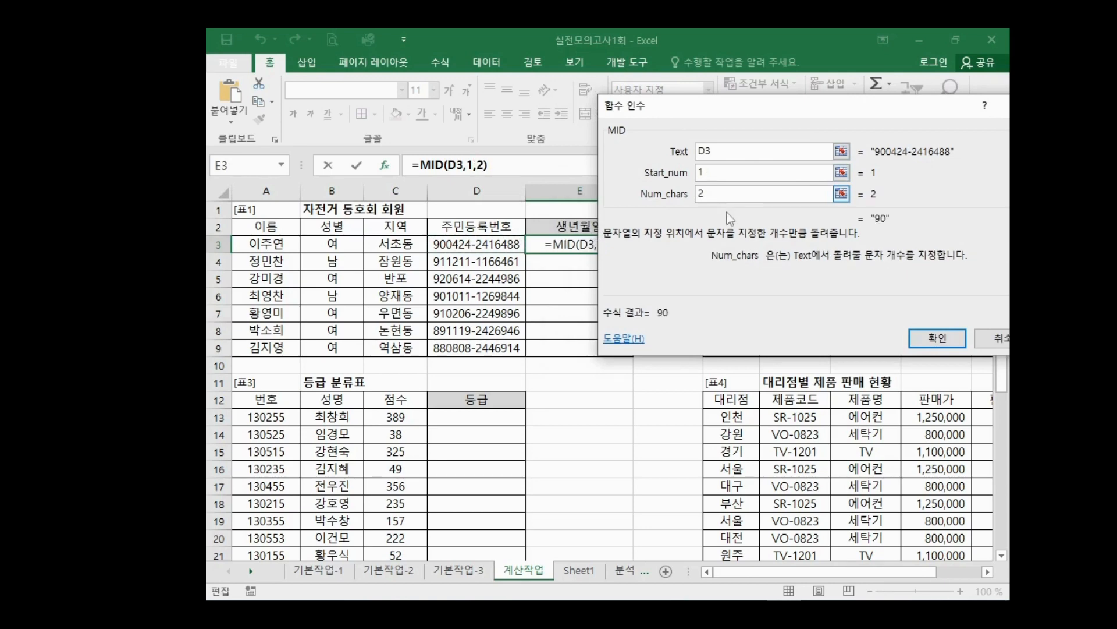
pyautogui.click(931, 338)
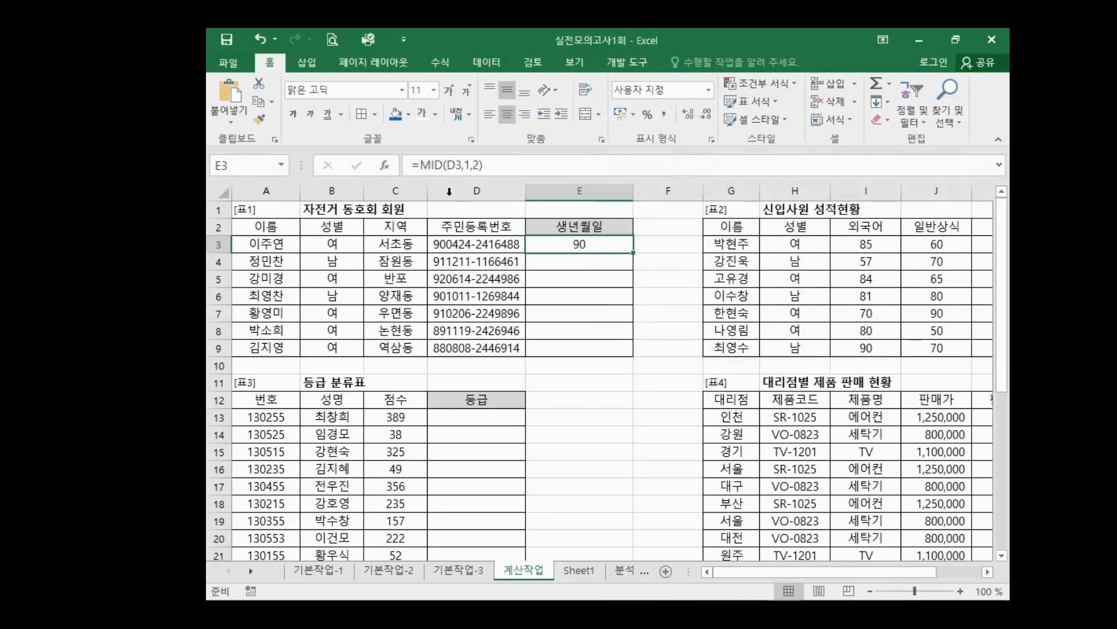
# - Nest the MID formula in E3 inside a DATE function as its year and open the DATE function arguments
pyautogui.click(420, 165)
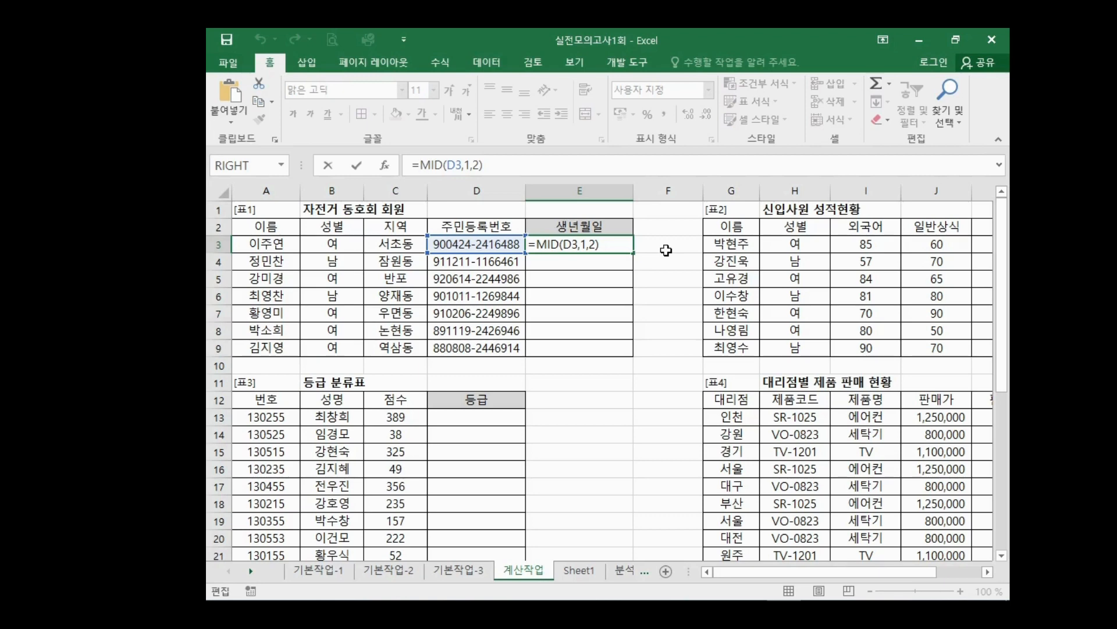
pyautogui.write('d')
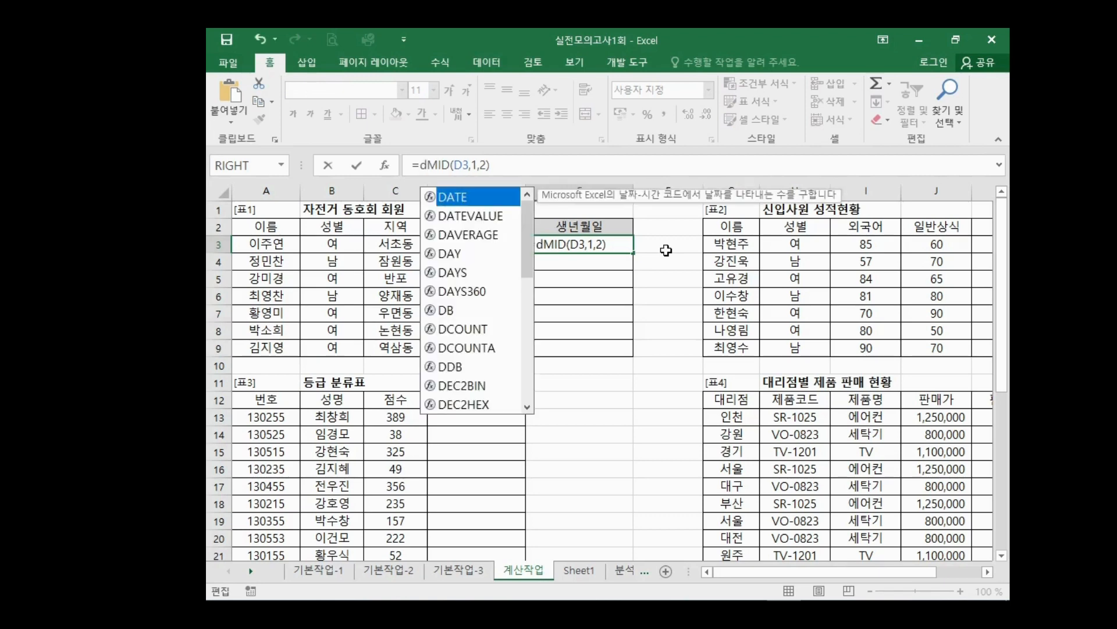
pyautogui.doubleClick(474, 198)
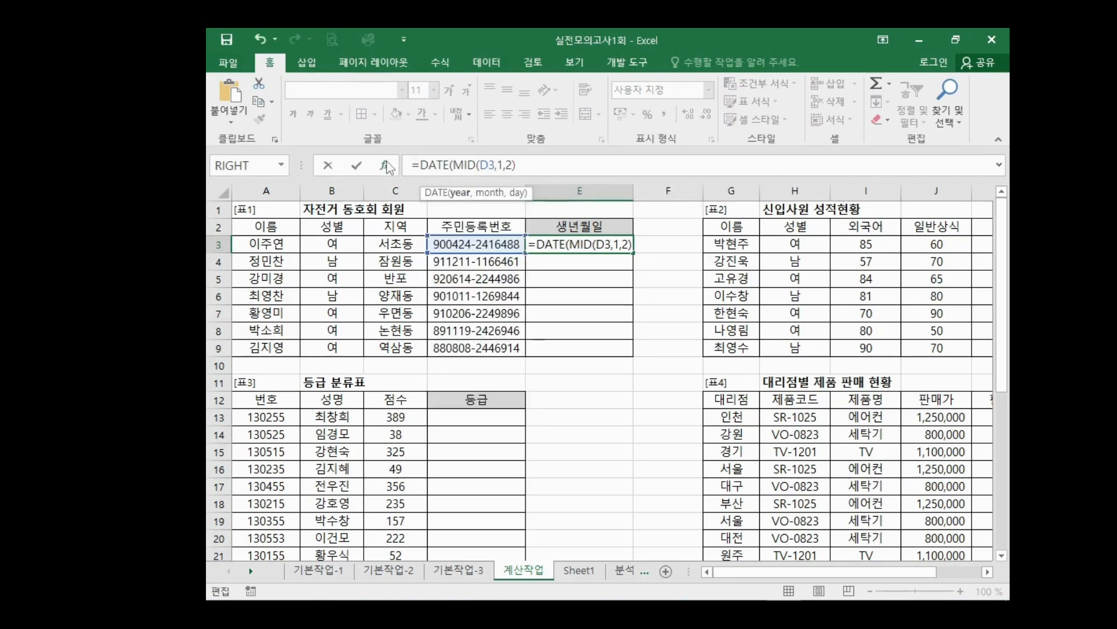
pyautogui.click(388, 166)
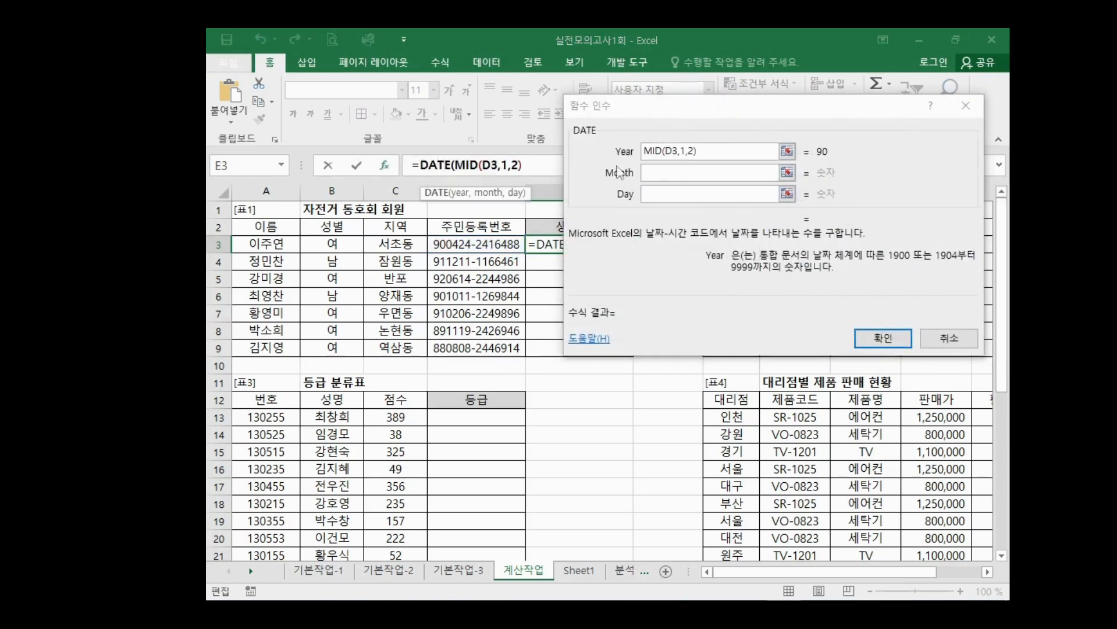
# - Copy the Year expression MID(D3,1,2) into the Month and Day arguments
pyautogui.click(713, 152)
pyautogui.hotkey('ctrl', 'c')
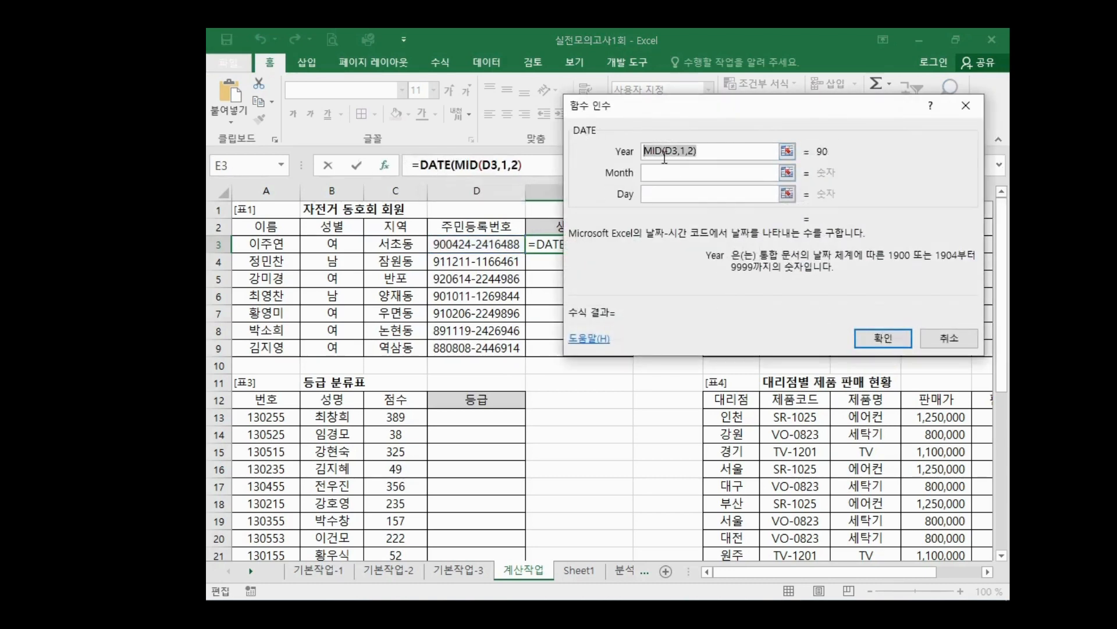
pyautogui.click(713, 173)
pyautogui.hotkey('ctrl', 'v')
pyautogui.click(700, 195)
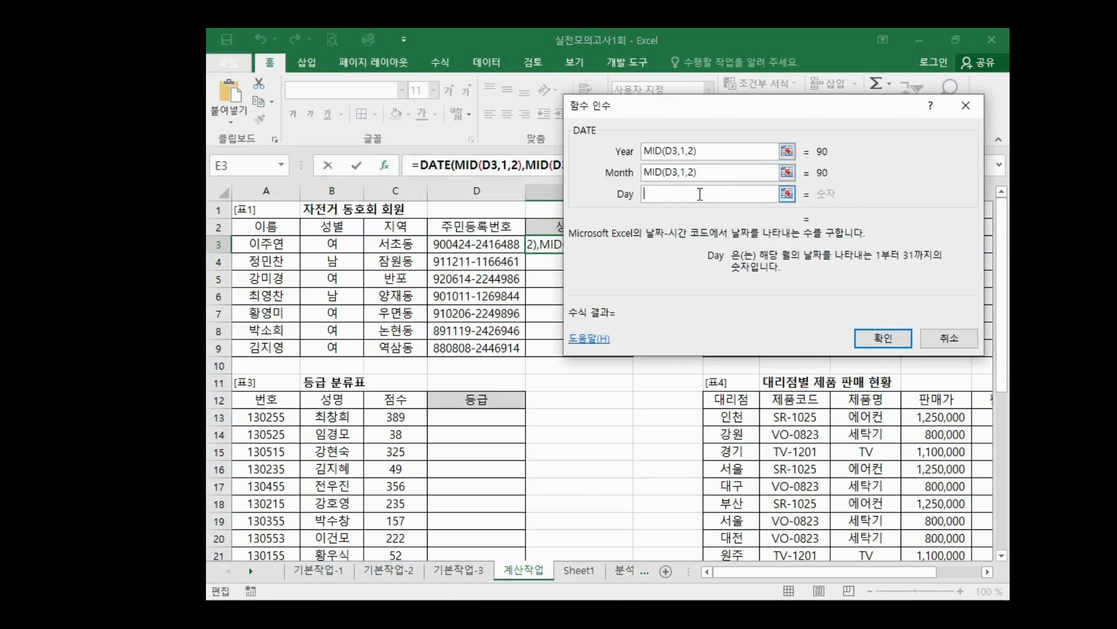
pyautogui.hotkey('ctrl', 'v')
# - Change the MID start position to 3 in the Month argument and to 5 in the Day argument
pyautogui.hotkey('shift', 'Tab')
pyautogui.press('BackSpace')
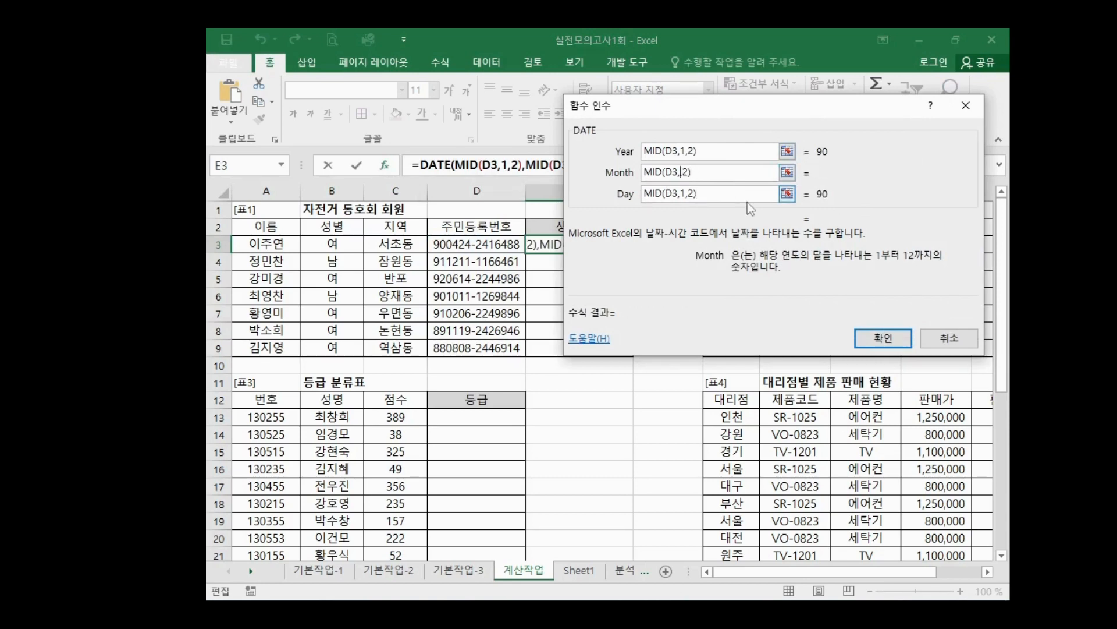
pyautogui.write('3,')
pyautogui.click(690, 194)
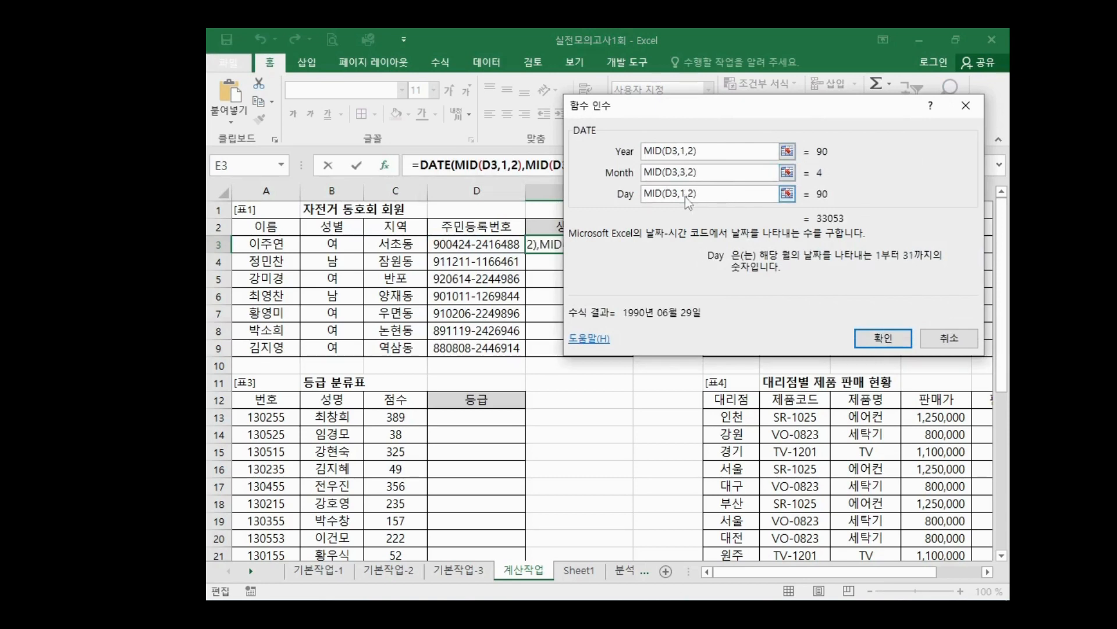
pyautogui.press('BackSpace')
pyautogui.write('5')
# - Append +1900 to the Year argument, enter the DATE formula in E3 and fill it down to E9
pyautogui.click(735, 150)
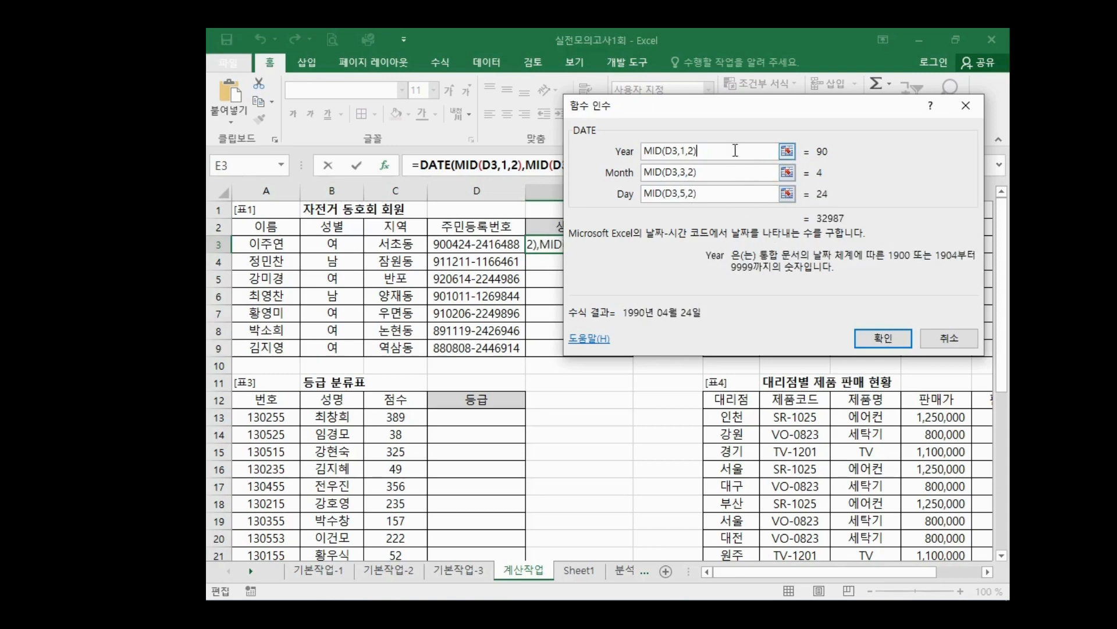
pyautogui.write('+1900')
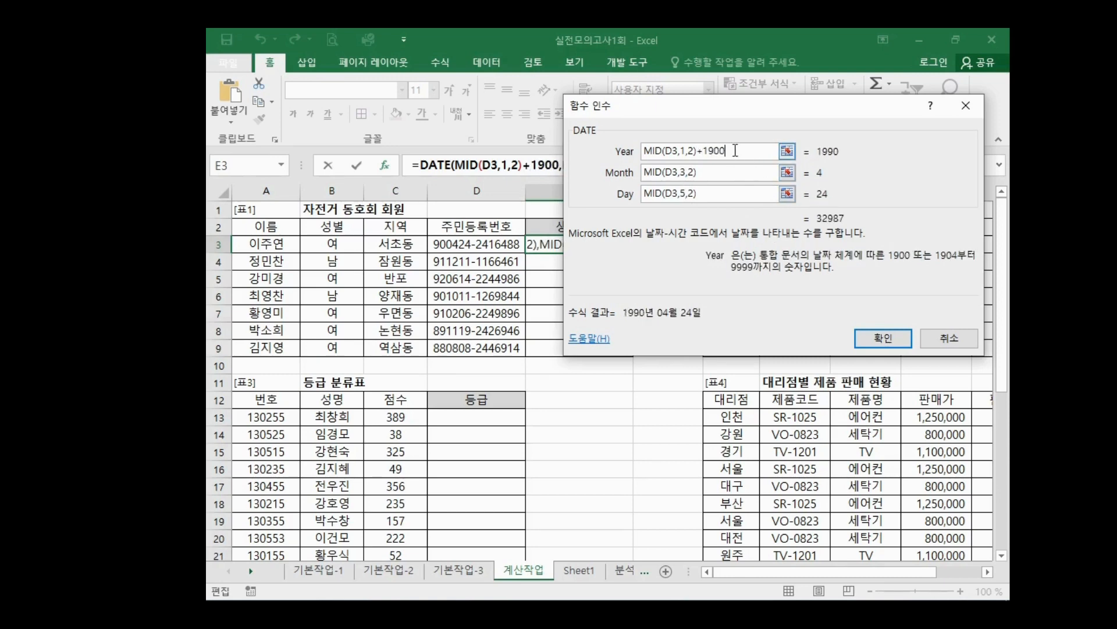
pyautogui.click(882, 338)
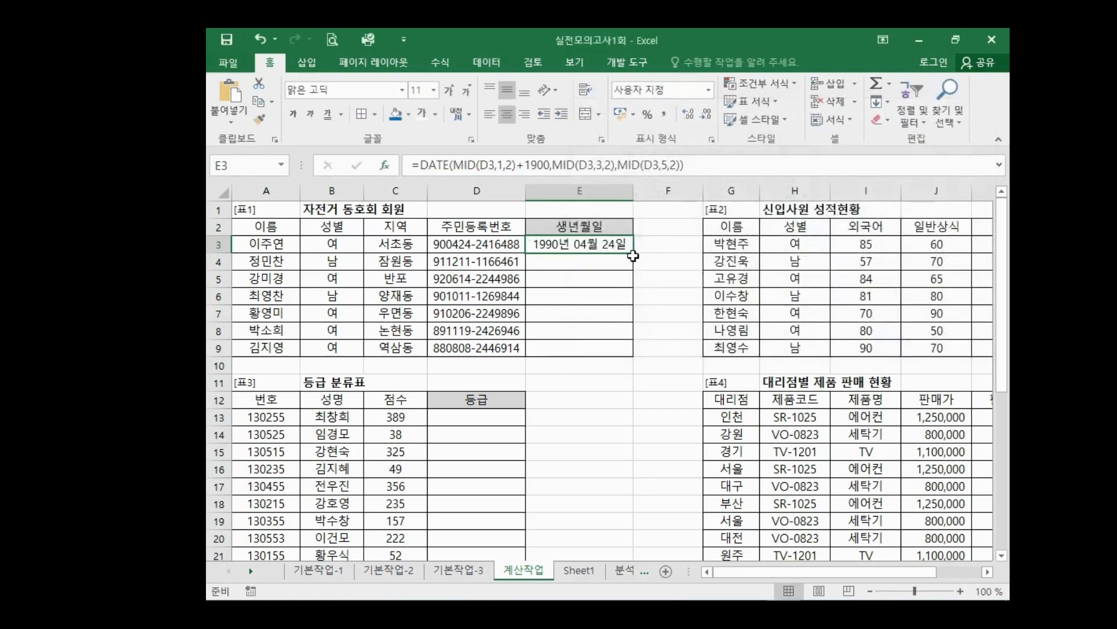
pyautogui.doubleClick(634, 252)
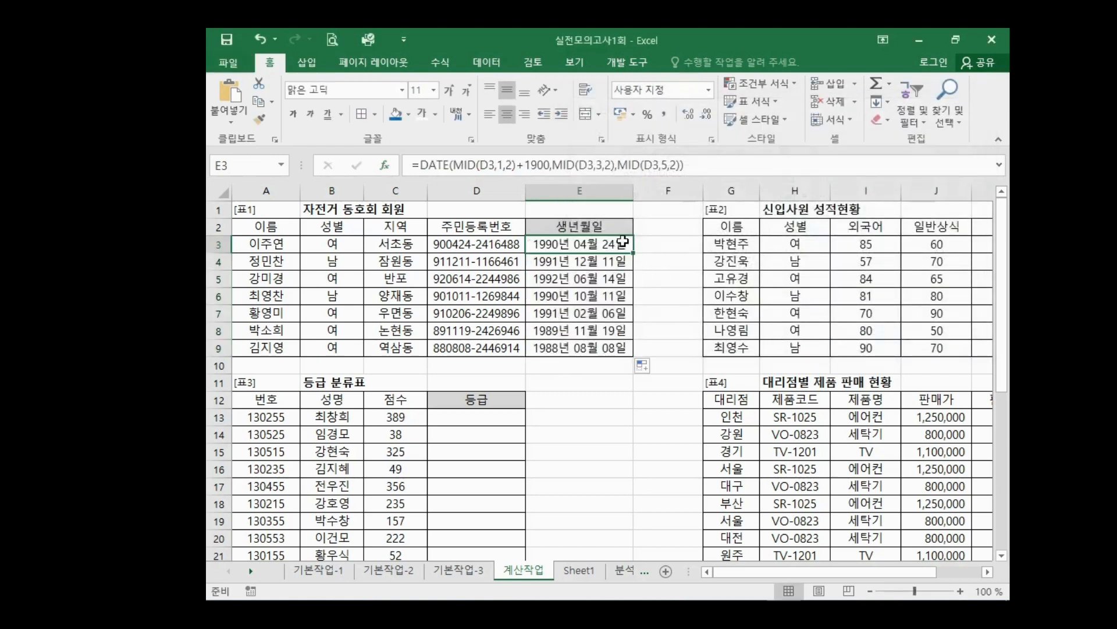